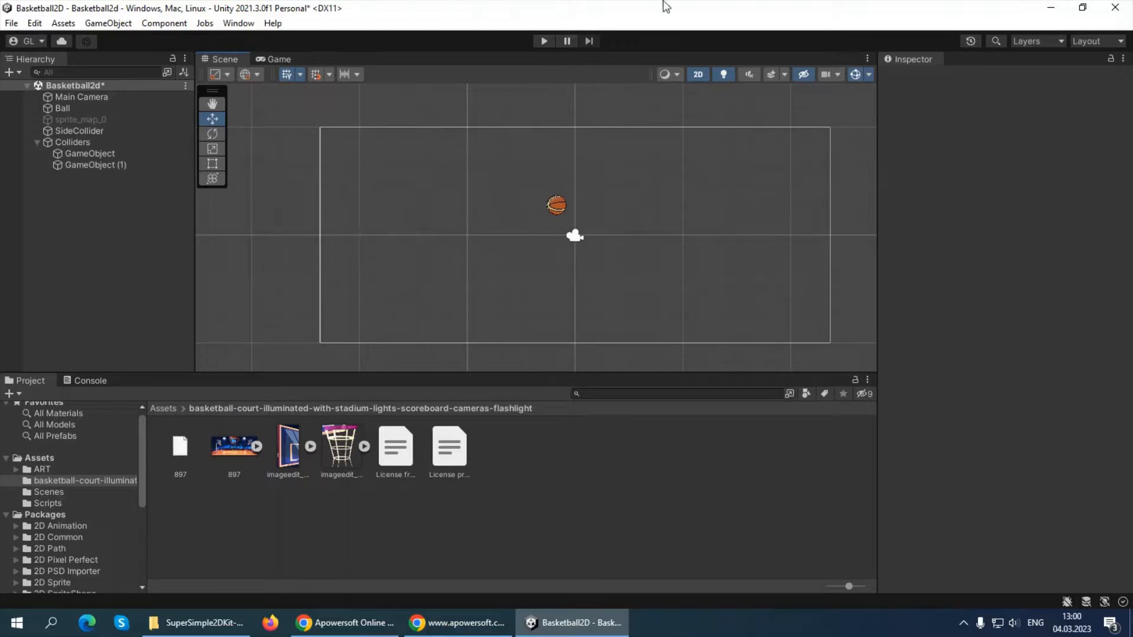
Step: Review the Ball object in the scene and the Ball physics material in the Assets folder
{"action": "left_click", "coordinate": [156, 407]}
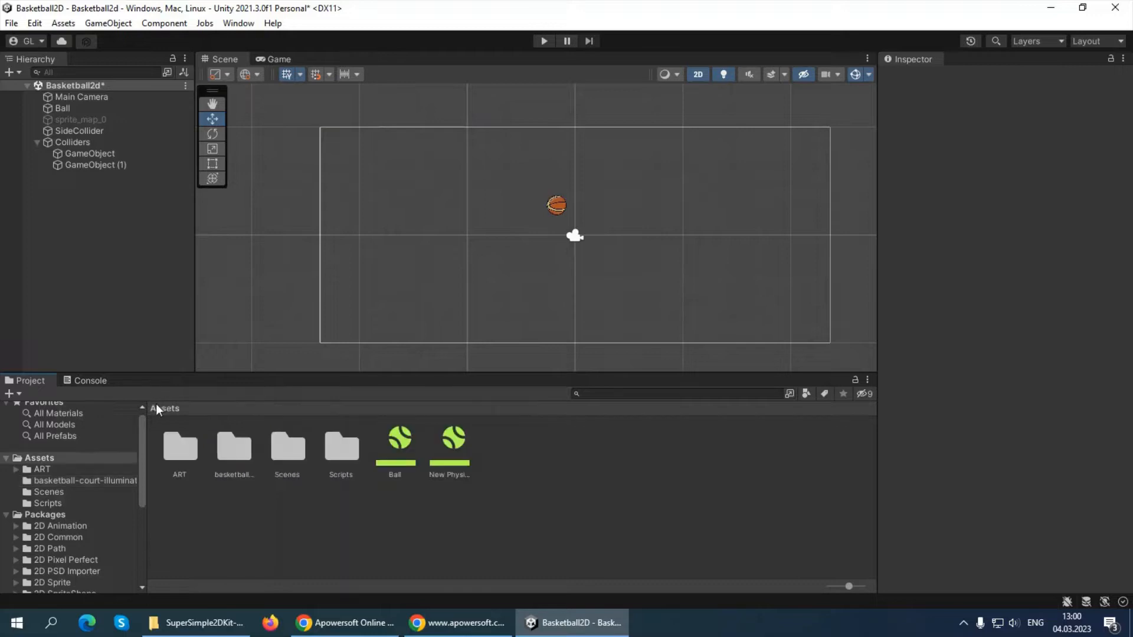
{"action": "left_click", "coordinate": [235, 444]}
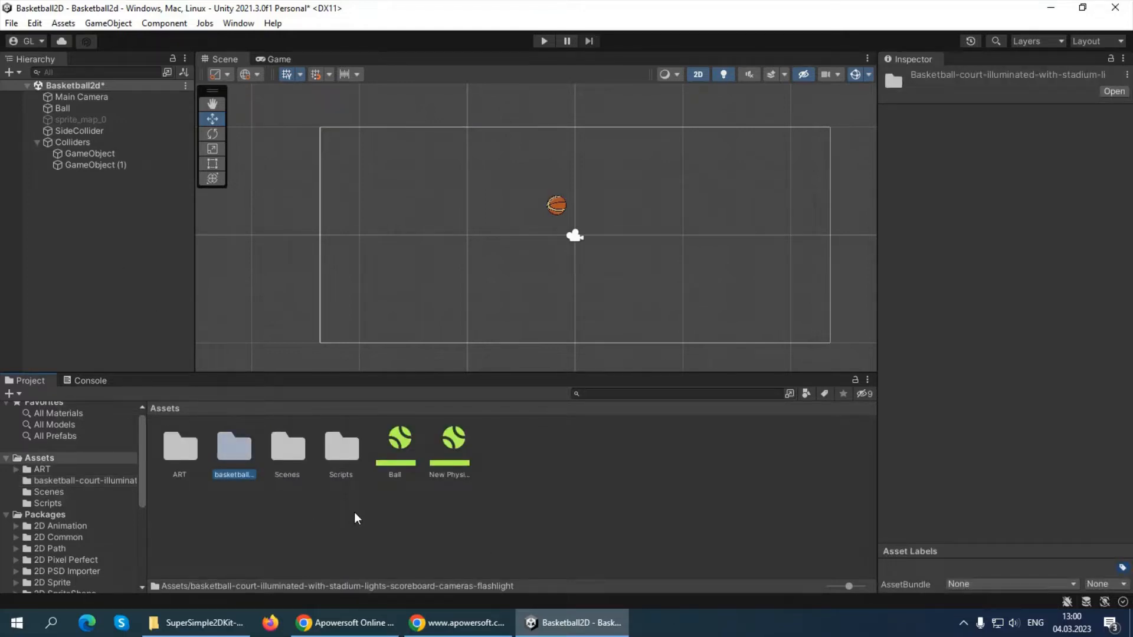
{"action": "left_click", "coordinate": [556, 207]}
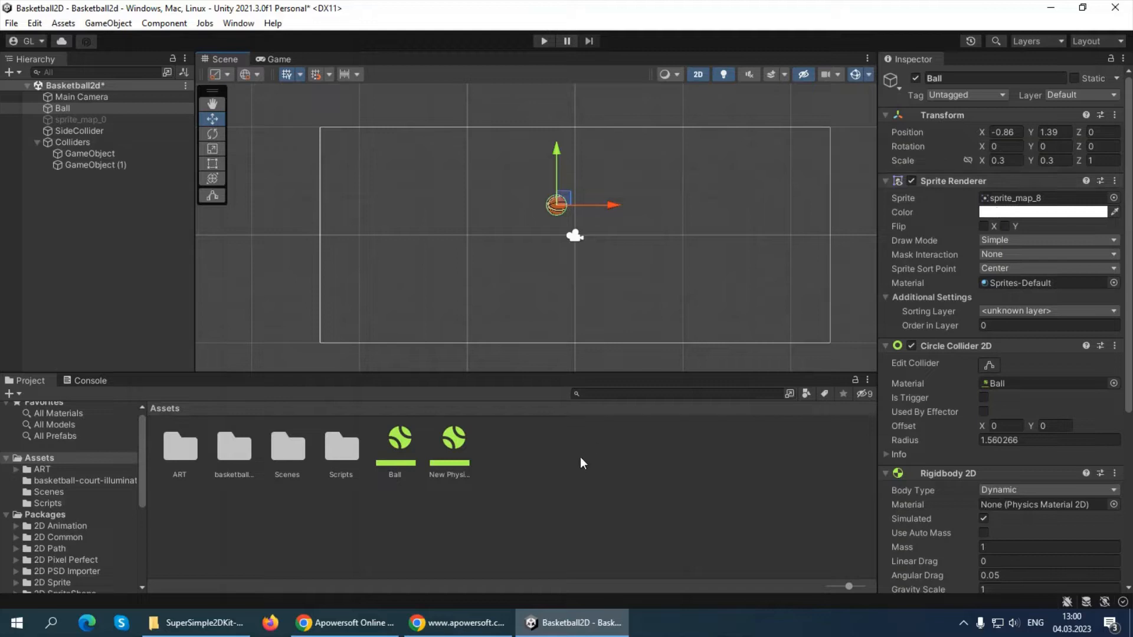
{"action": "left_click", "coordinate": [409, 455]}
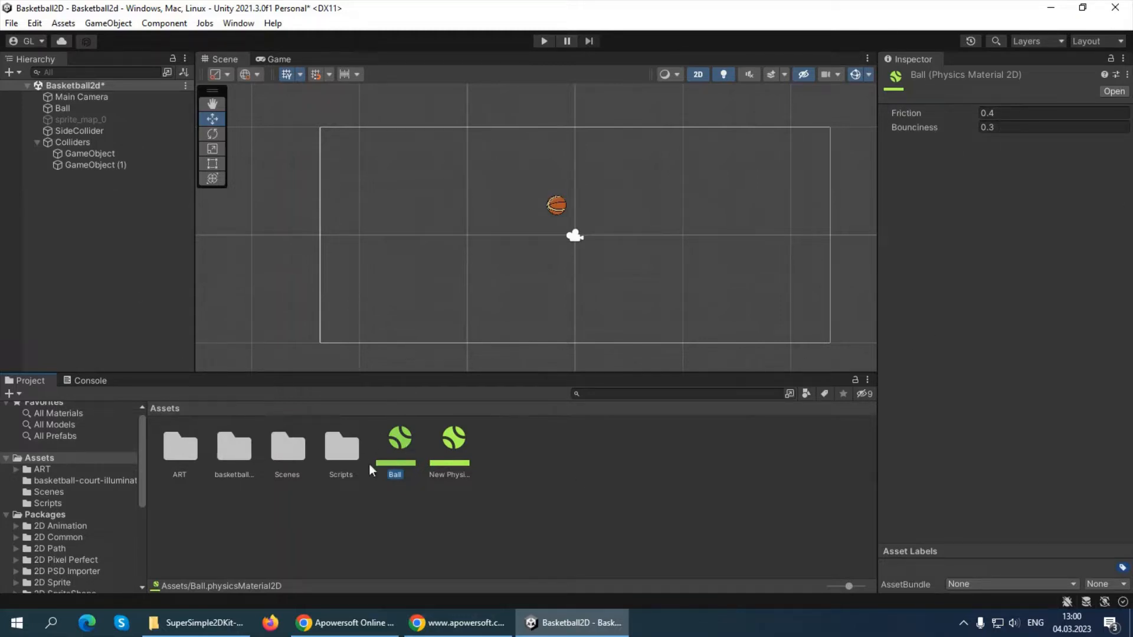
{"action": "left_click", "coordinate": [325, 525]}
Step: Place the 897 court image from the basketball court folder into the scene as a sprite
{"action": "double_click", "coordinate": [259, 469]}
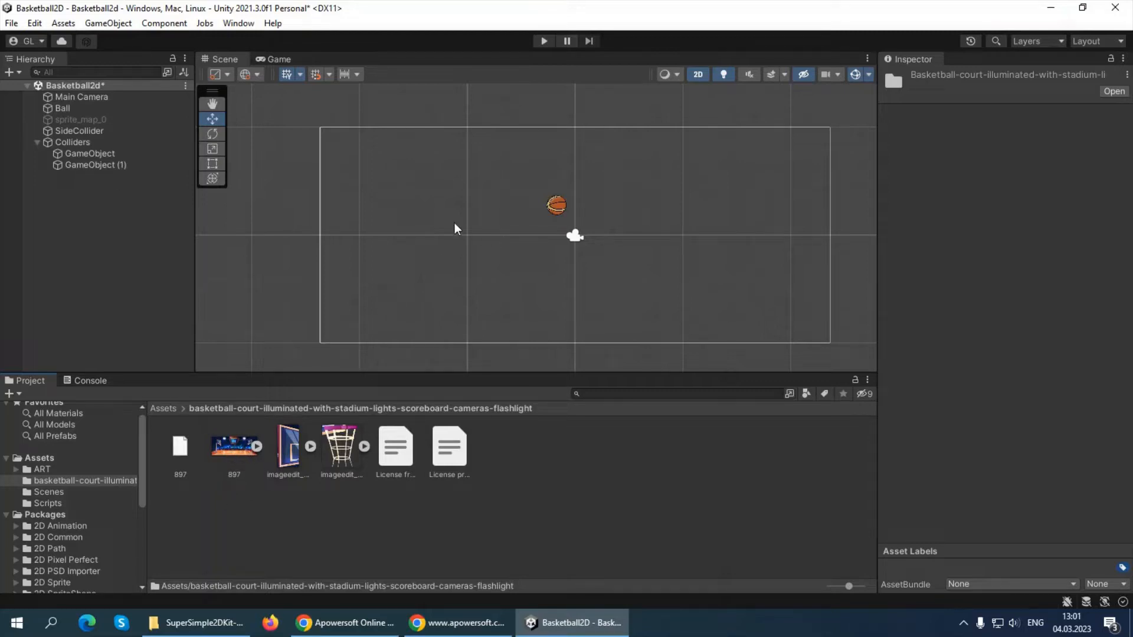
{"action": "left_click_drag", "start_coordinate": [253, 453], "coordinate": [480, 282]}
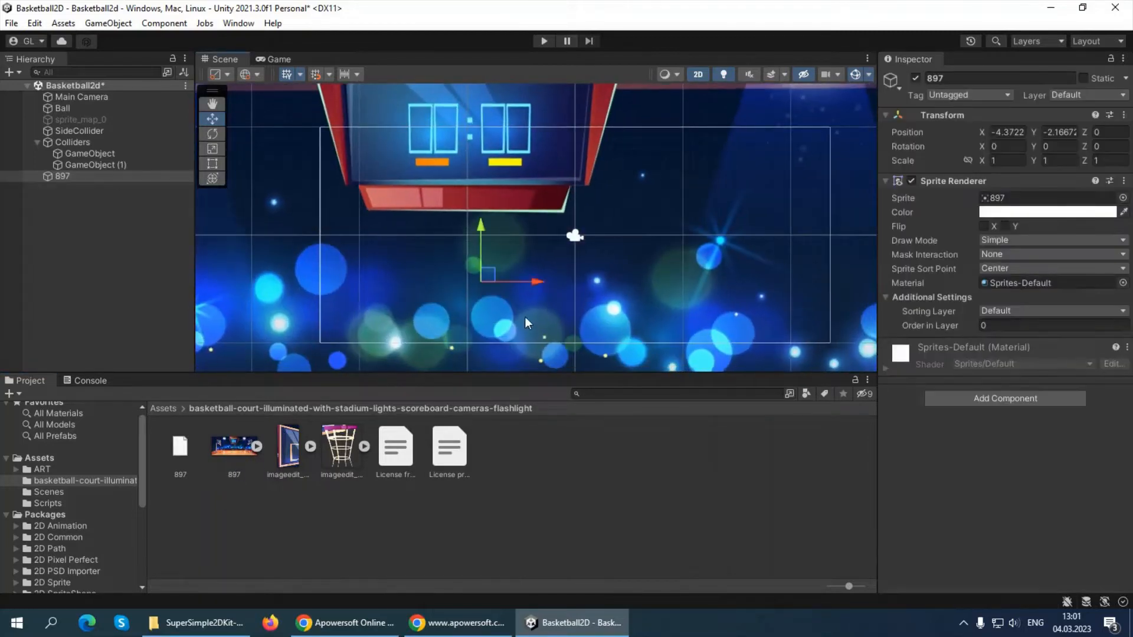
{"action": "scroll", "coordinate": [525, 302], "scroll_direction": "down", "scroll_amount": 3}
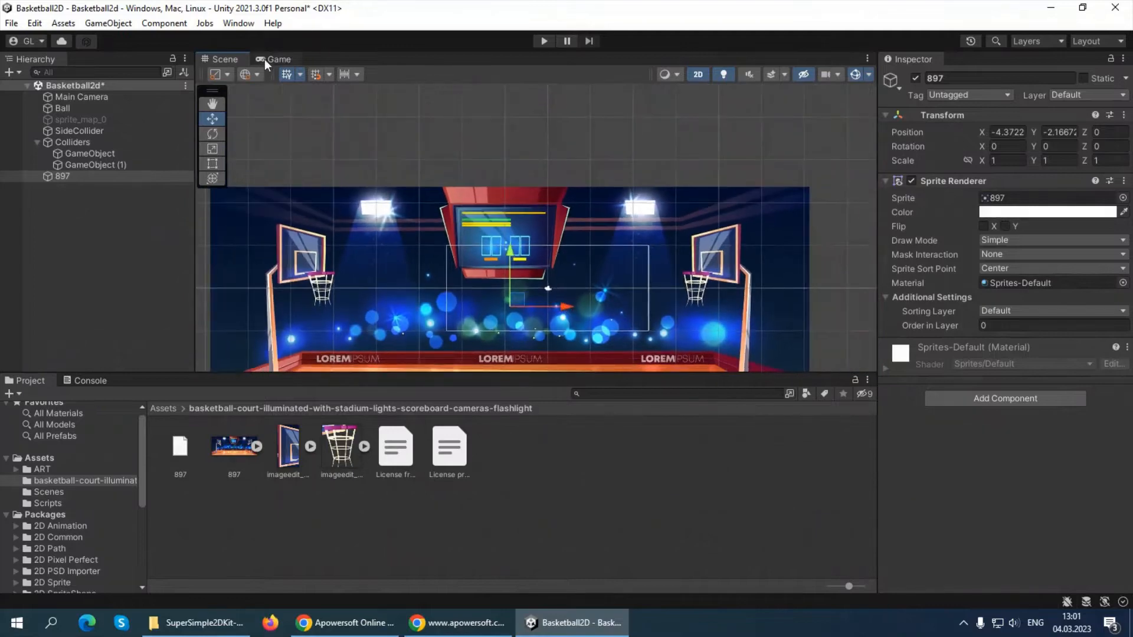
{"action": "left_click", "coordinate": [264, 59]}
{"action": "left_click", "coordinate": [218, 58]}
{"action": "scroll", "coordinate": [511, 318], "scroll_direction": "down", "scroll_amount": 2}
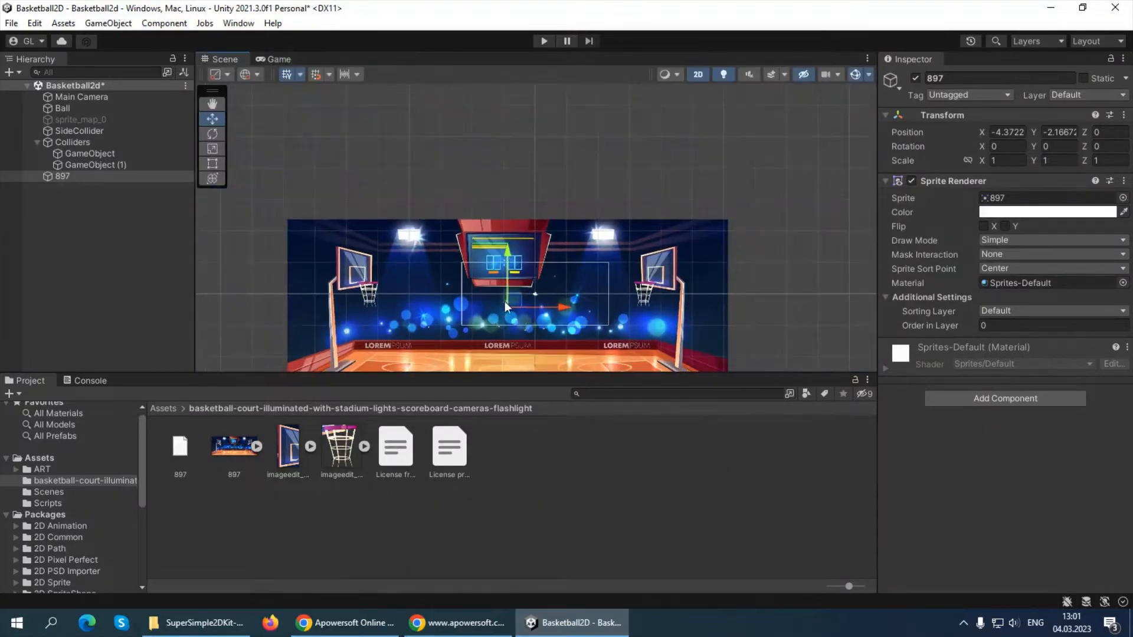
{"action": "scroll", "coordinate": [473, 299], "scroll_direction": "down", "scroll_amount": 2}
{"action": "scroll", "coordinate": [491, 335], "scroll_direction": "up", "scroll_amount": 3}
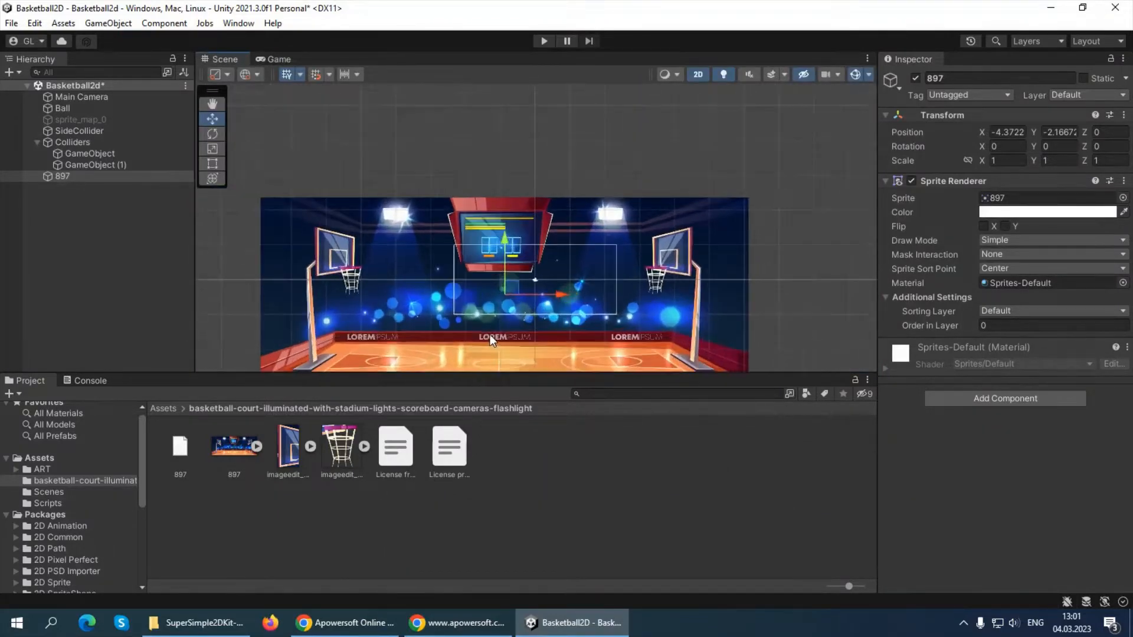
Step: Set the 897 court texture's Pixels Per Unit to 256 and apply the import settings
{"action": "left_click", "coordinate": [229, 452]}
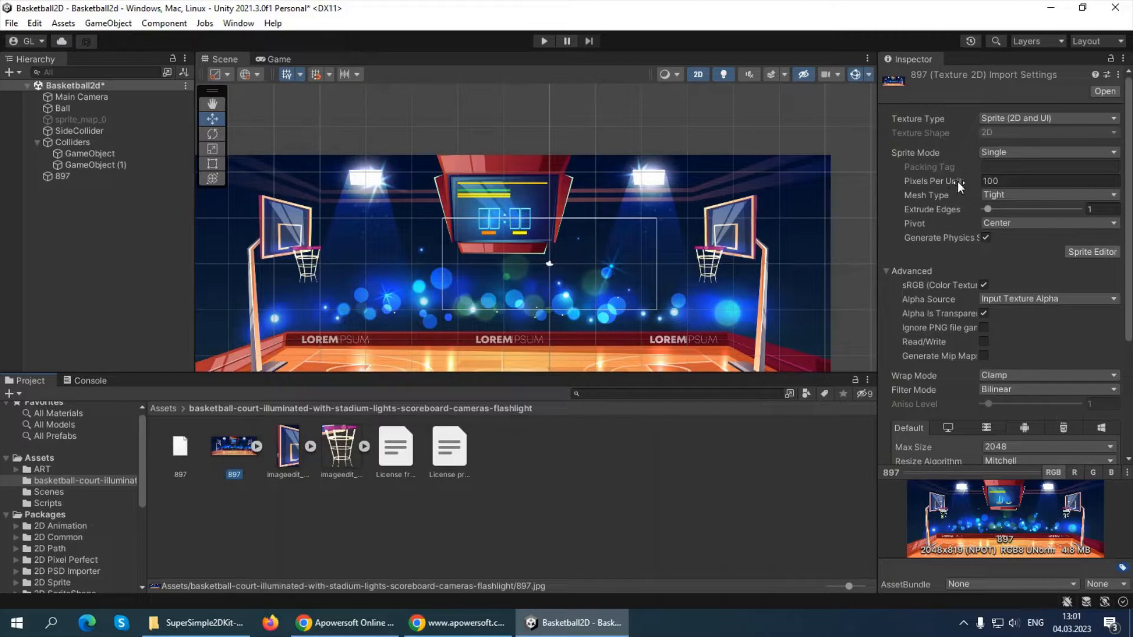
{"action": "left_click", "coordinate": [1014, 181]}
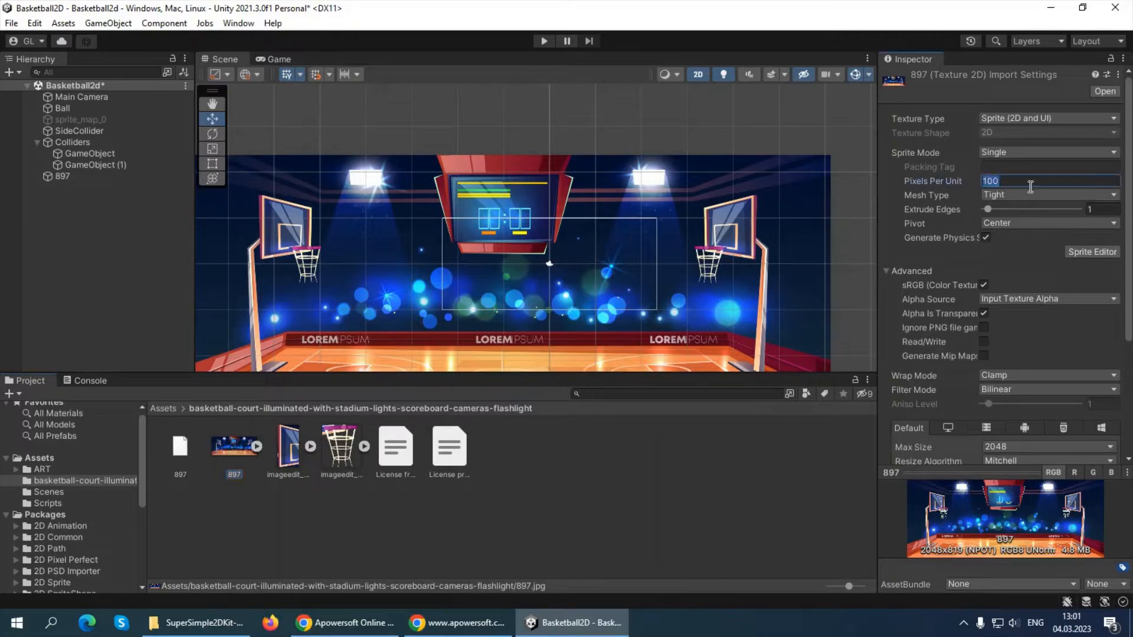
{"action": "type", "text": "256"}
{"action": "scroll", "coordinate": [1008, 318], "scroll_direction": "down", "scroll_amount": 5}
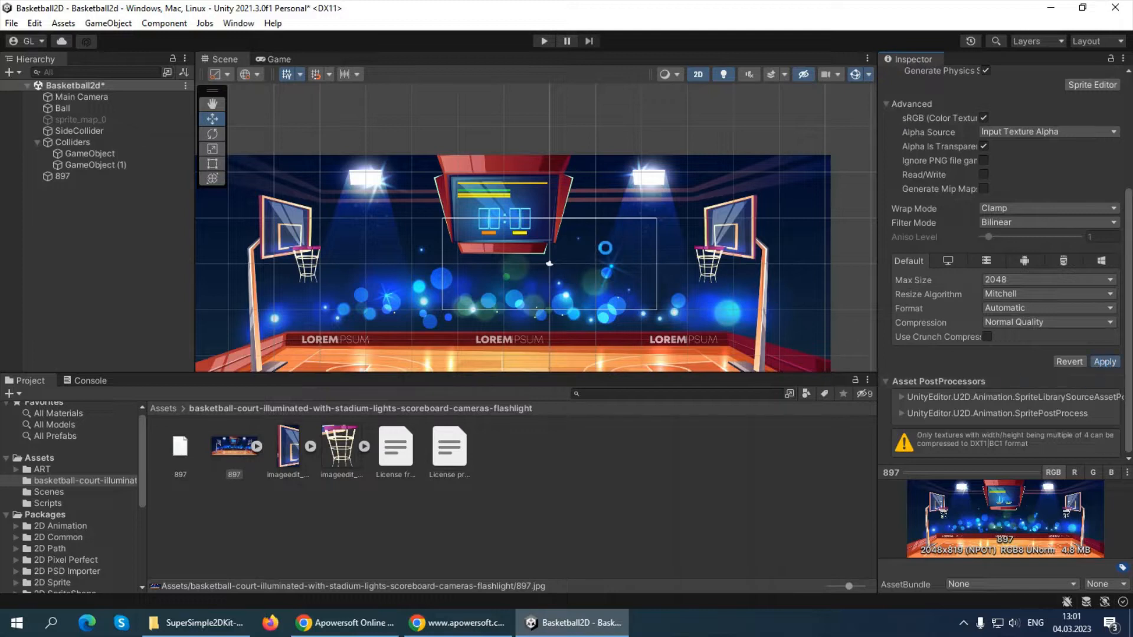
{"action": "left_click", "coordinate": [1105, 362]}
Step: Move the court sprite over the camera frame, to about X 0.41 and Y 0.38
{"action": "left_click", "coordinate": [392, 295]}
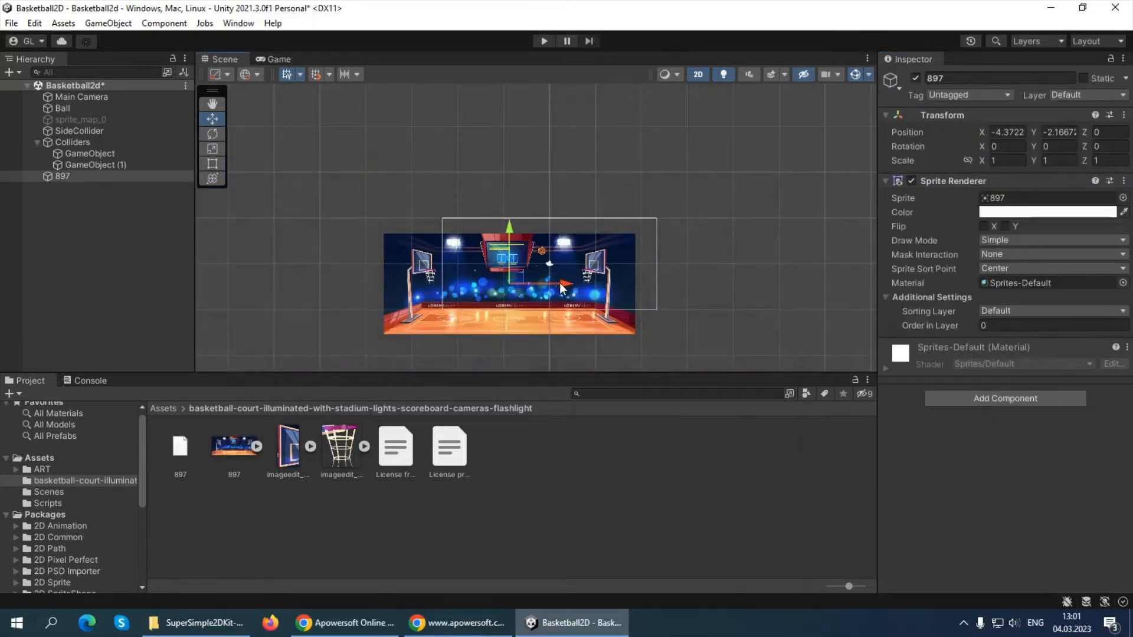
{"action": "left_click_drag", "start_coordinate": [560, 282], "coordinate": [597, 268]}
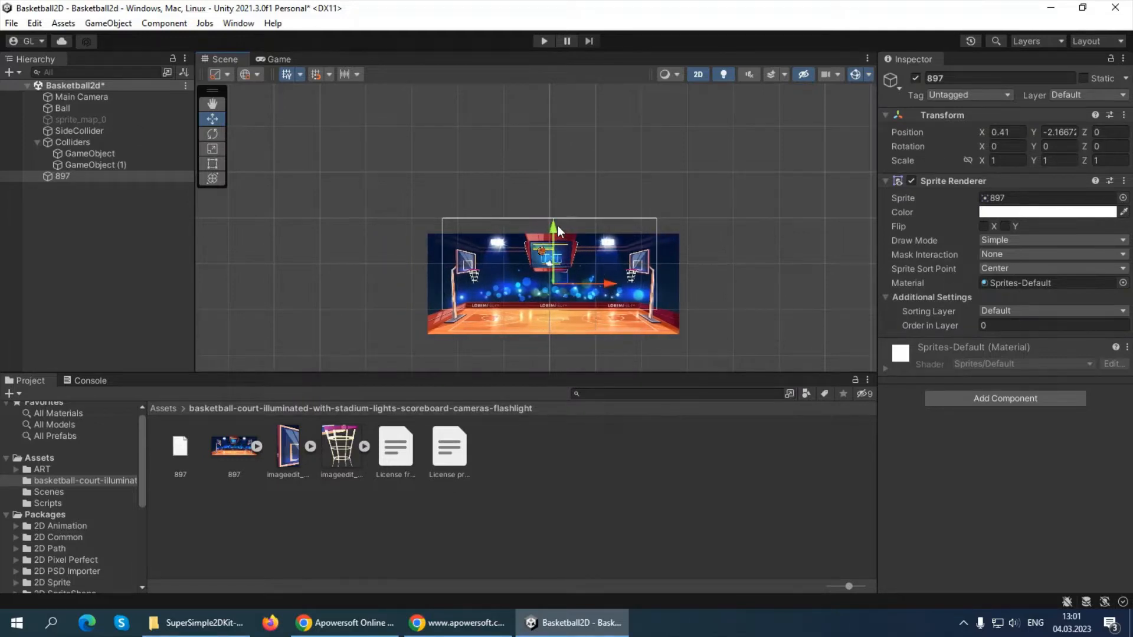
{"action": "left_click_drag", "start_coordinate": [558, 226], "coordinate": [556, 200]}
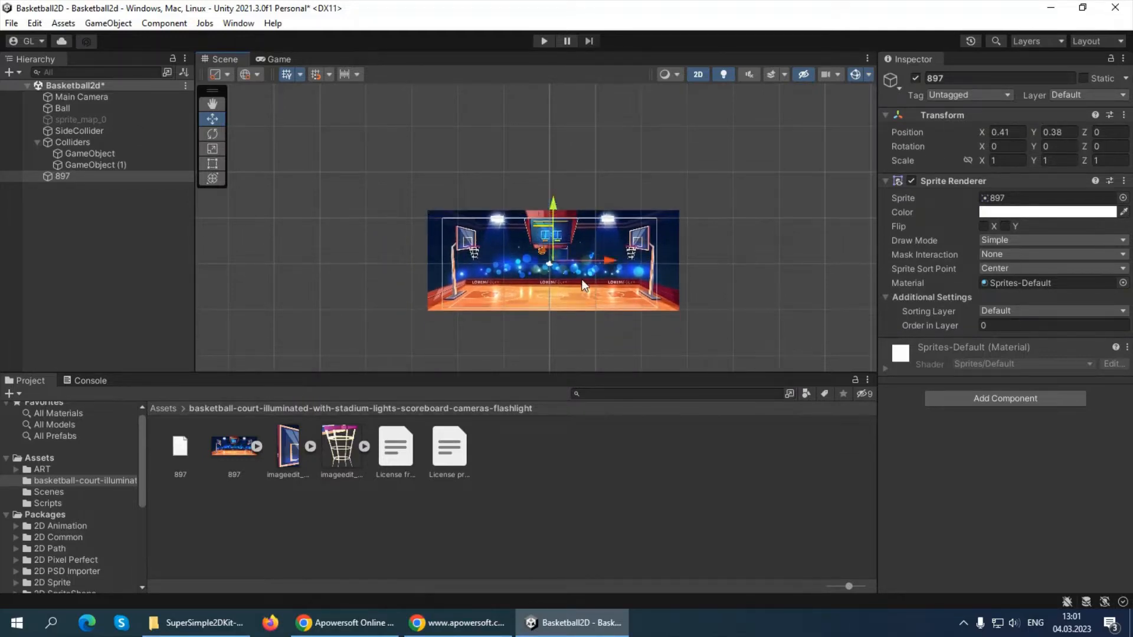
{"action": "left_click", "coordinate": [85, 134]}
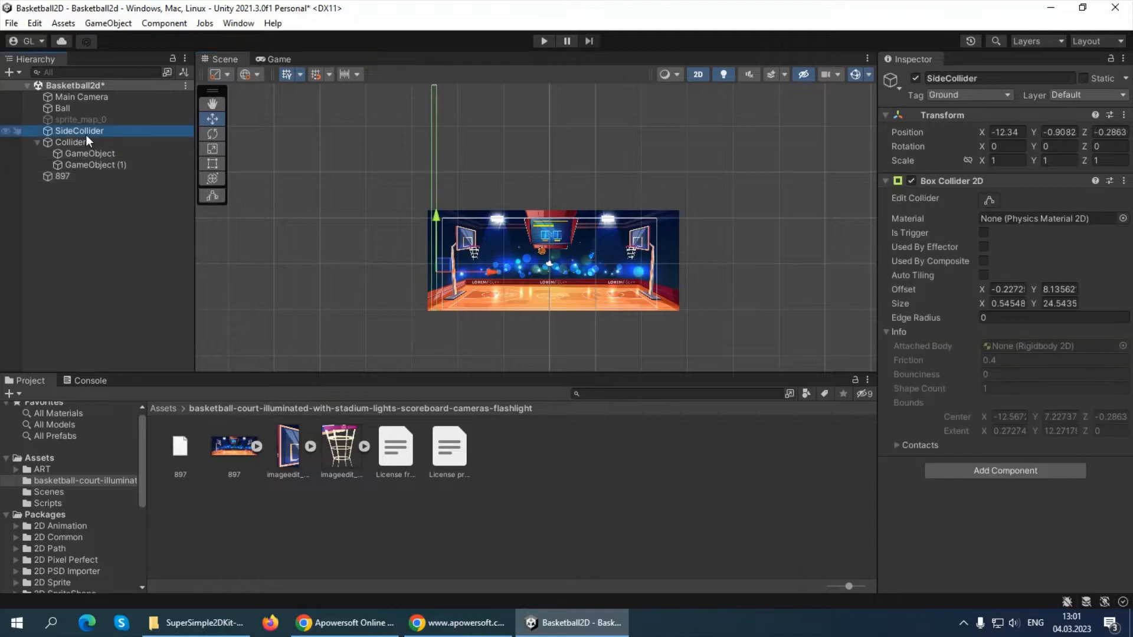
{"action": "left_click", "coordinate": [546, 298]}
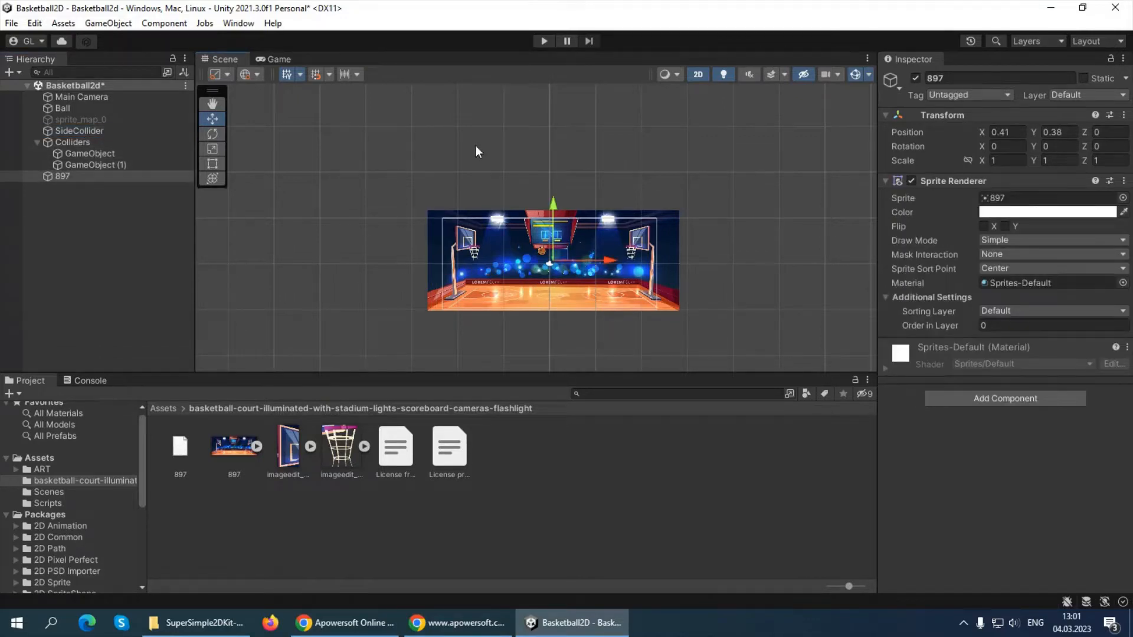
Step: Preview the court background in the Game view, then examine the left hoop and backboard closely in the scene
{"action": "left_click", "coordinate": [279, 59]}
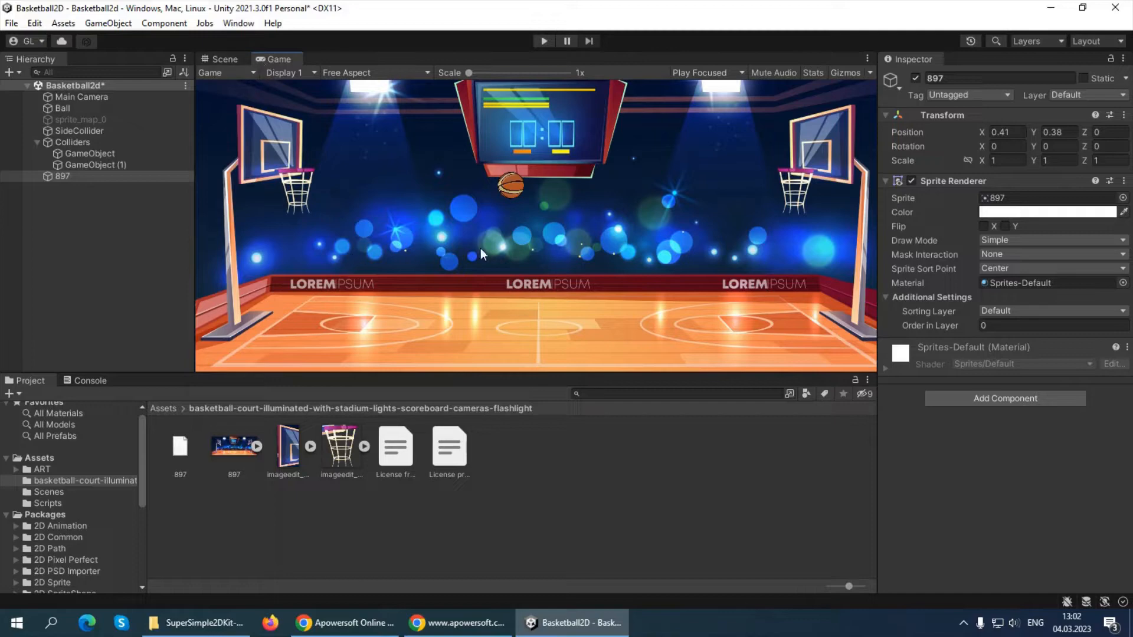
{"action": "left_click", "coordinate": [224, 59]}
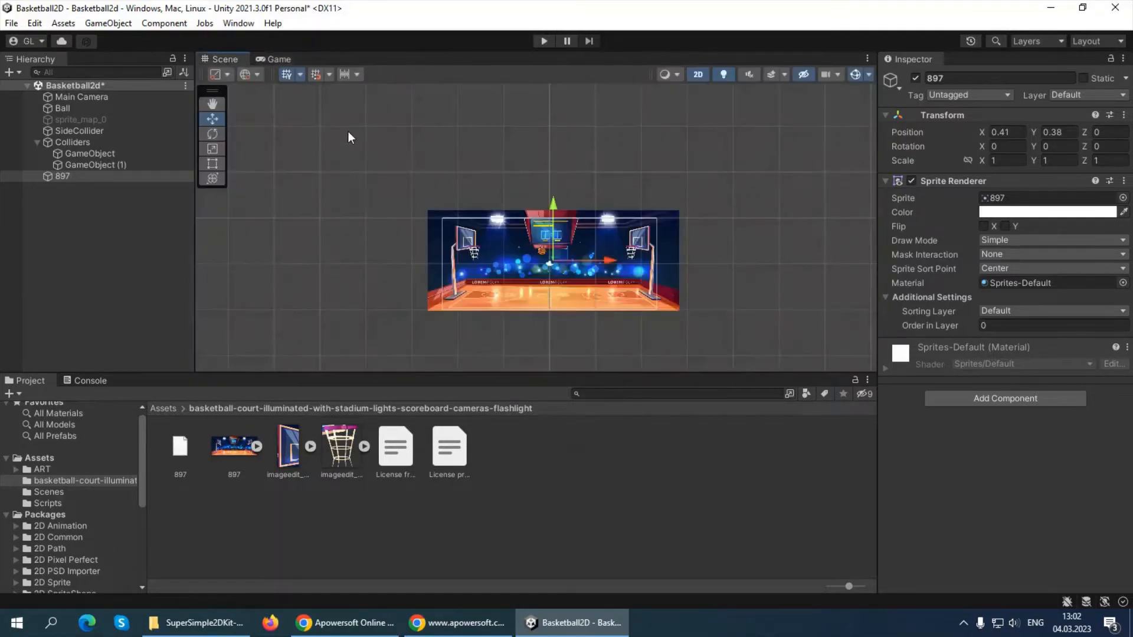
{"action": "scroll", "coordinate": [468, 246], "scroll_direction": "up", "scroll_amount": 5}
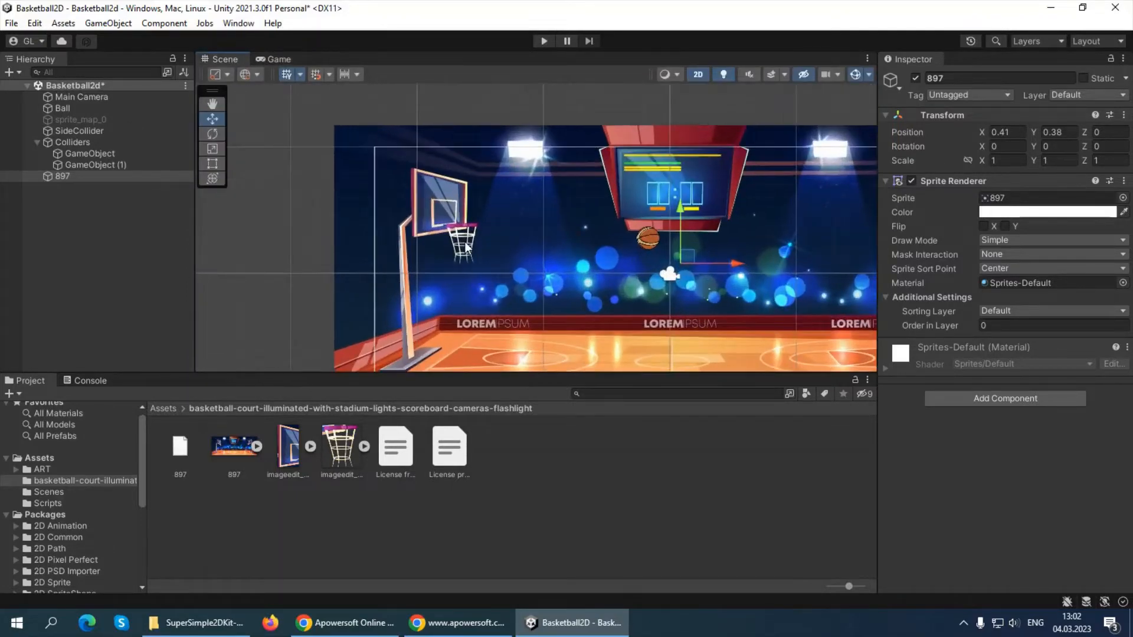
{"action": "scroll", "coordinate": [466, 247], "scroll_direction": "down", "scroll_amount": 3}
{"action": "scroll", "coordinate": [461, 255], "scroll_direction": "up", "scroll_amount": 6}
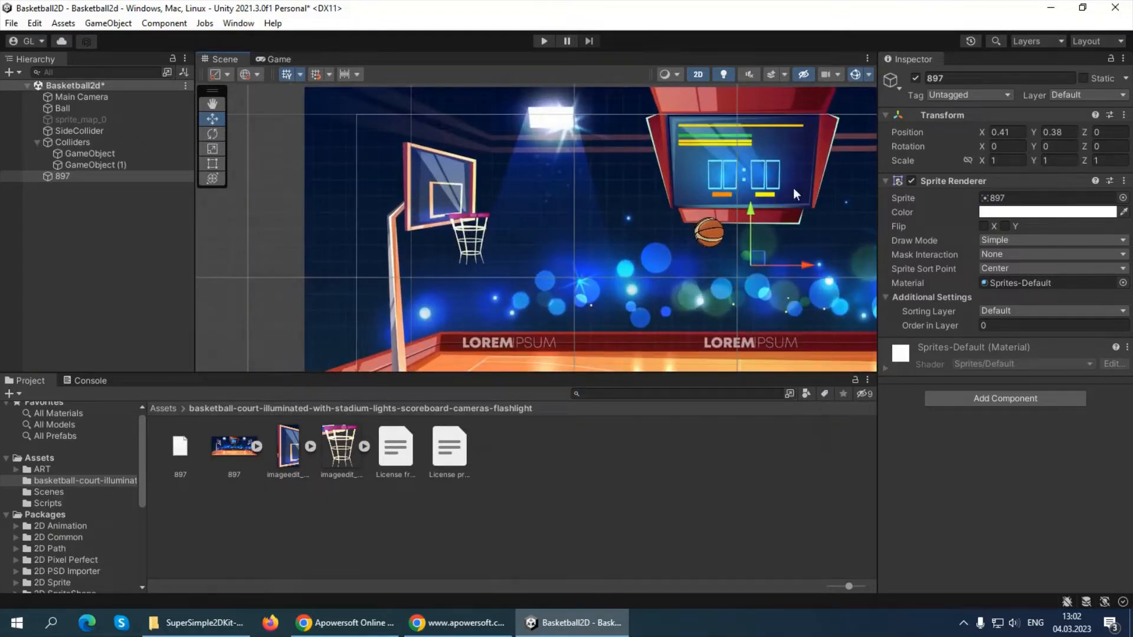
{"action": "scroll", "coordinate": [563, 212], "scroll_direction": "down", "scroll_amount": 4}
{"action": "scroll", "coordinate": [468, 225], "scroll_direction": "up", "scroll_amount": 6}
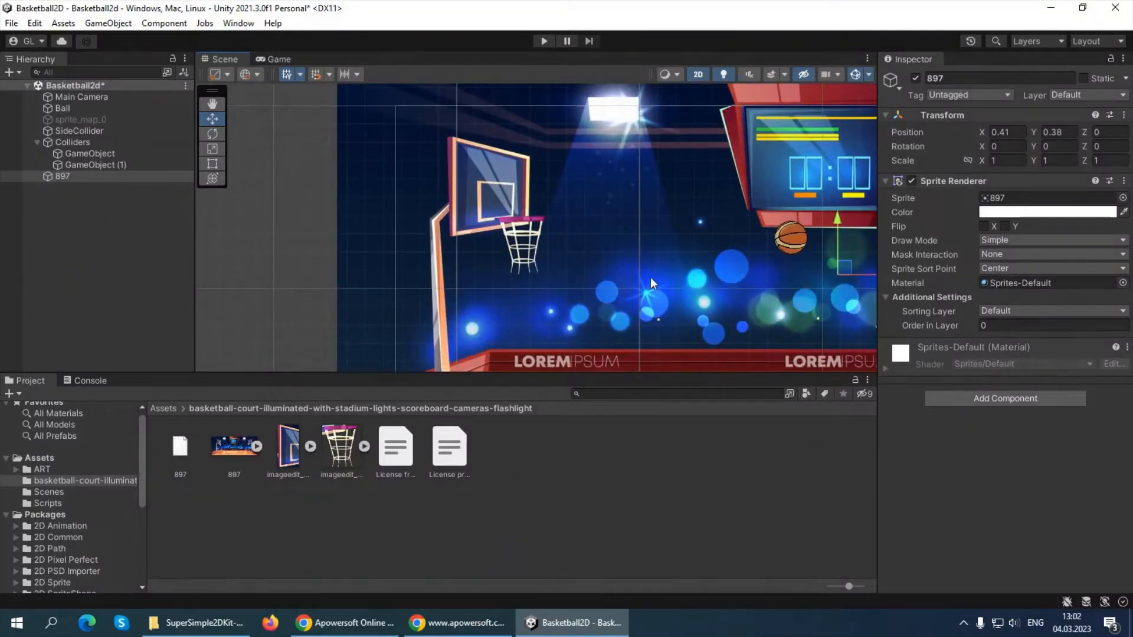
Step: Switch to the LunaPic editor in Chrome and open the simple crop tool for the court image
{"action": "left_click", "coordinate": [375, 627]}
{"action": "left_click", "coordinate": [260, 12]}
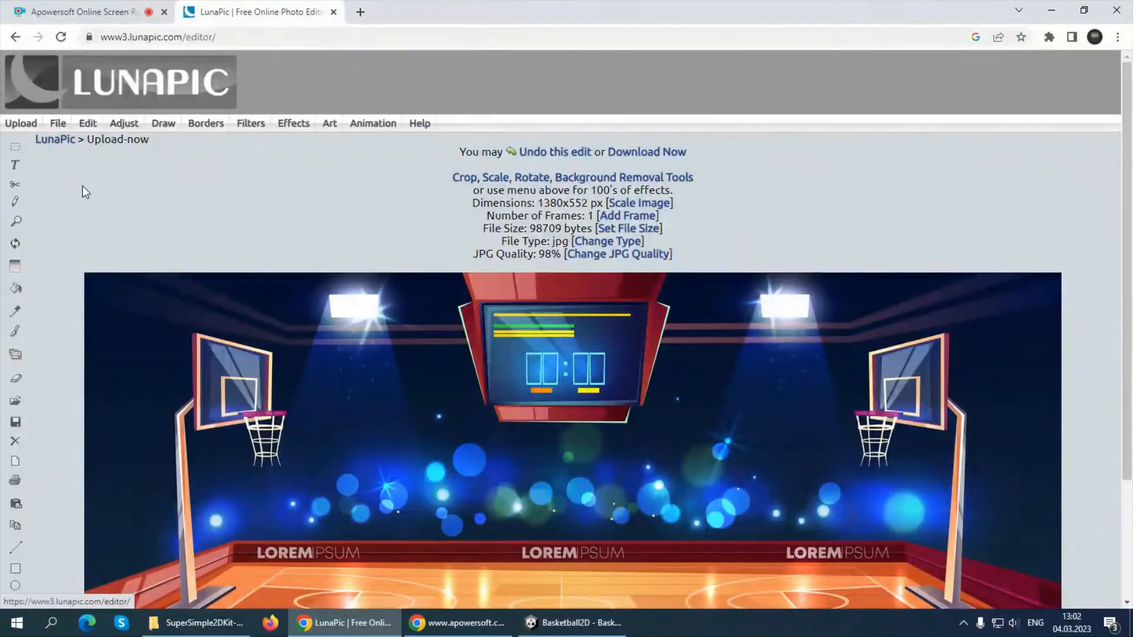
{"action": "mouse_move", "coordinate": [250, 122]}
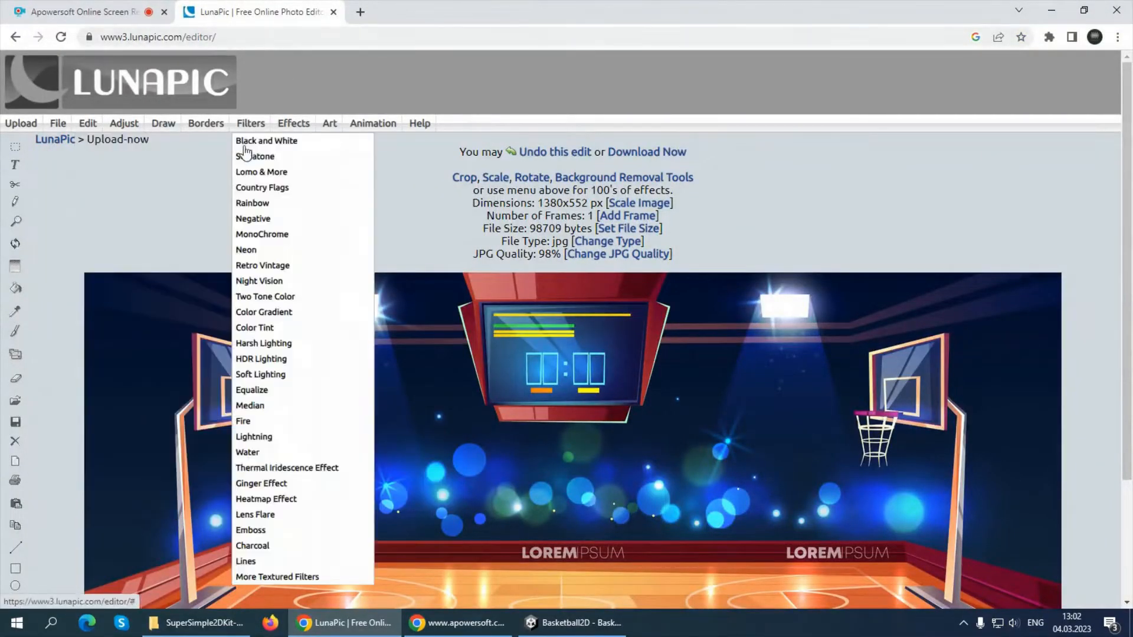
{"action": "scroll", "coordinate": [323, 342], "scroll_direction": "down", "scroll_amount": 3}
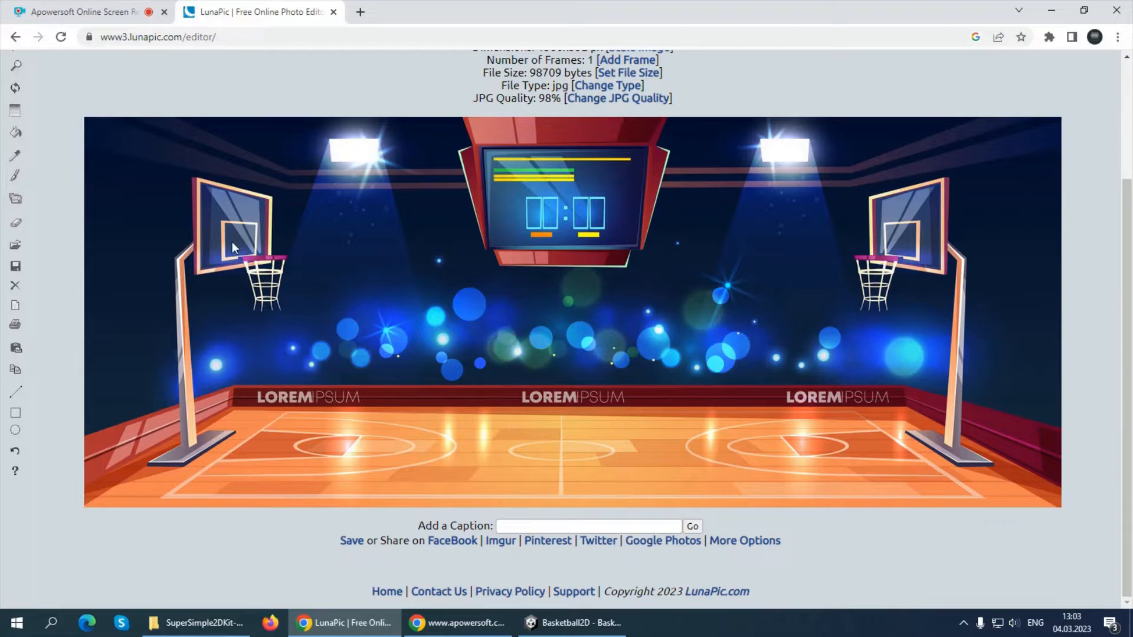
{"action": "scroll", "coordinate": [581, 350], "scroll_direction": "up", "scroll_amount": 3}
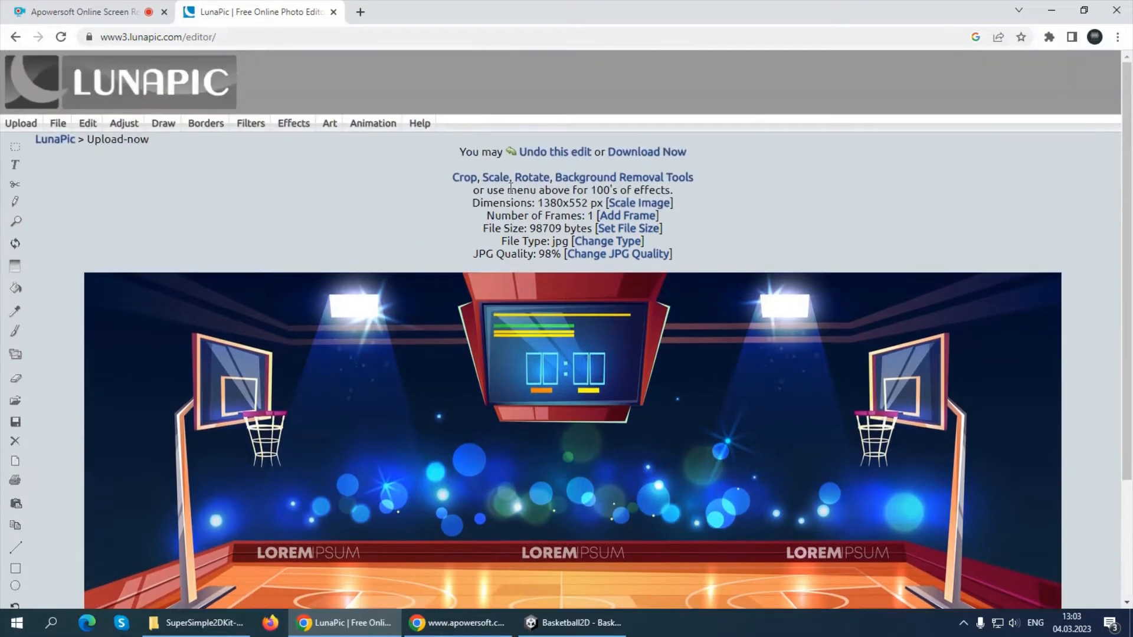
{"action": "left_click", "coordinate": [463, 179]}
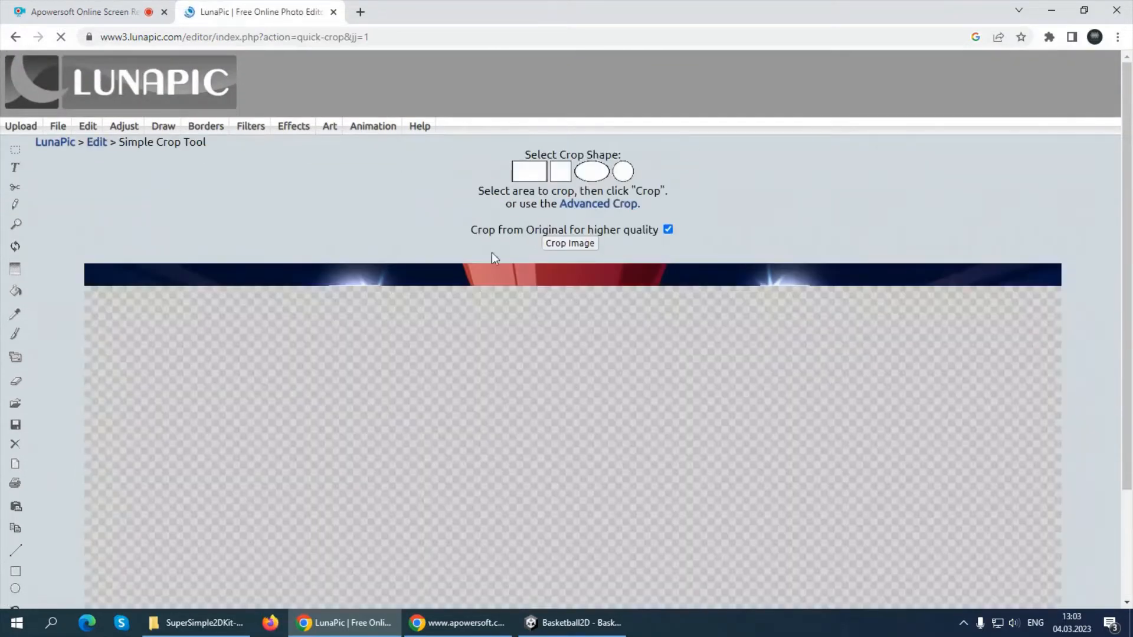
{"action": "scroll", "coordinate": [874, 473], "scroll_direction": "down", "scroll_amount": 3}
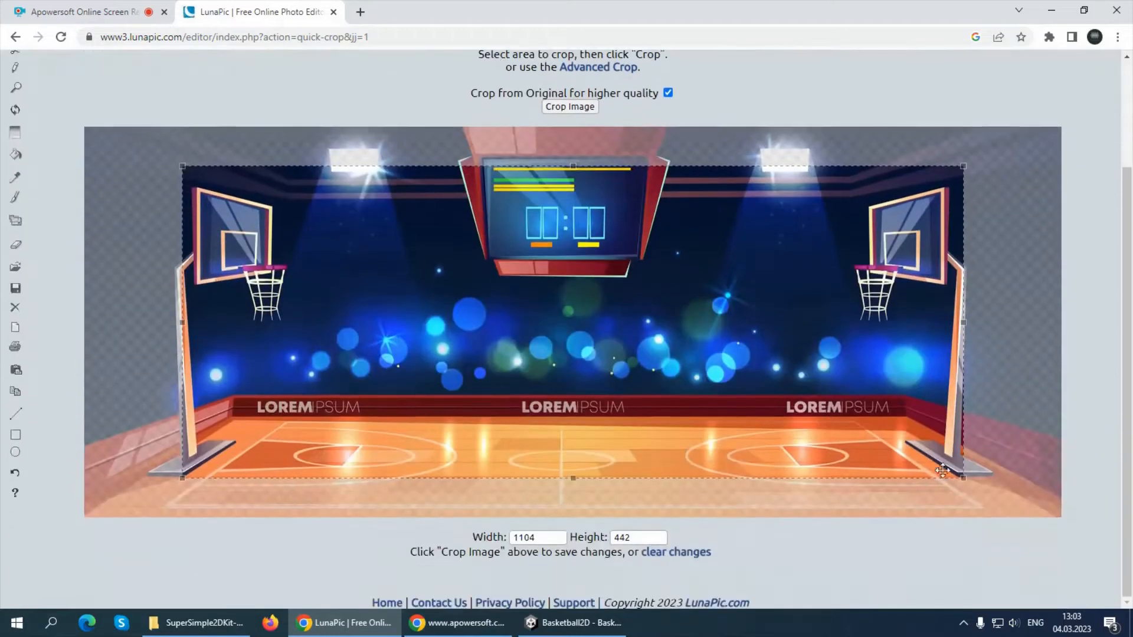
Step: Crop the court image tightly around the left backboard, leaving out the net, and switch back to Unity
{"action": "left_click_drag", "start_coordinate": [968, 476], "coordinate": [241, 280]}
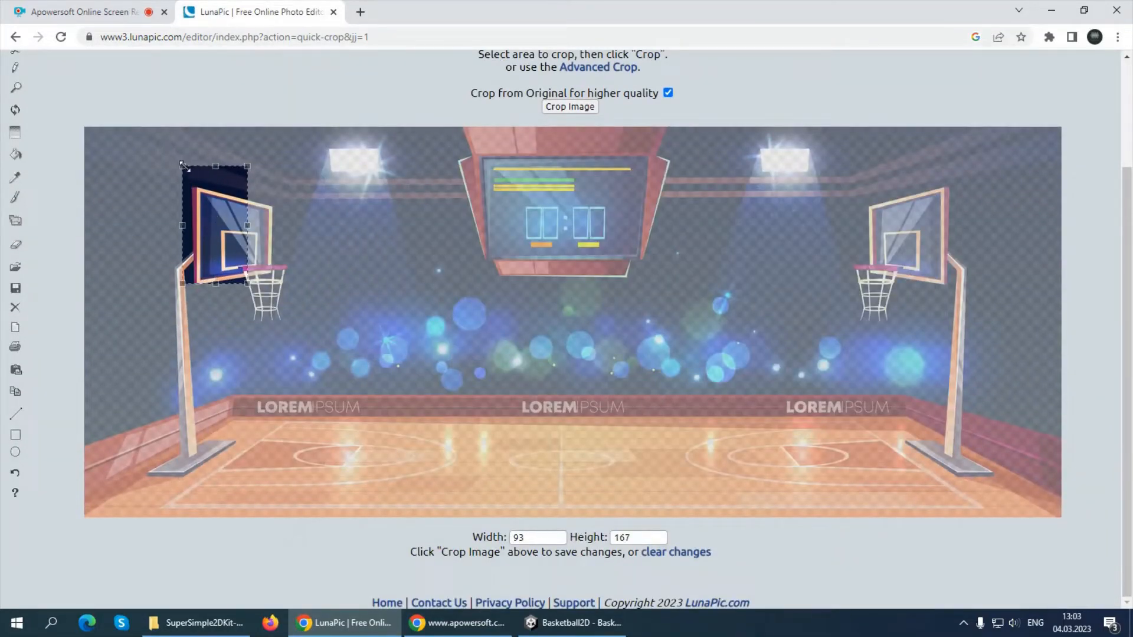
{"action": "left_click_drag", "start_coordinate": [183, 168], "coordinate": [246, 189]}
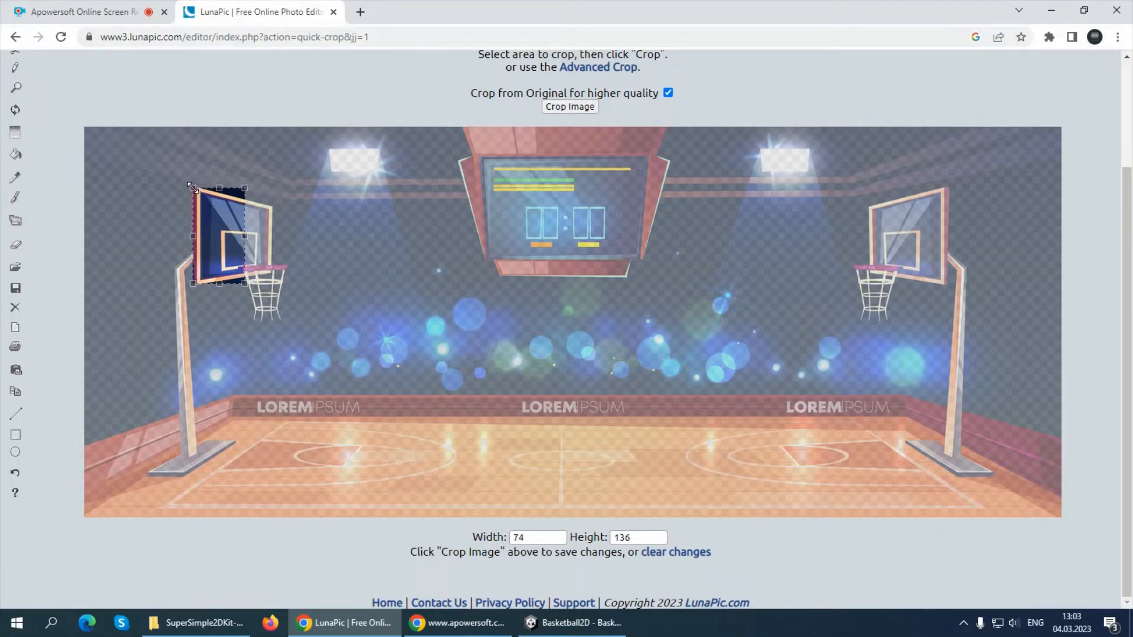
{"action": "left_click_drag", "start_coordinate": [244, 283], "coordinate": [243, 282]}
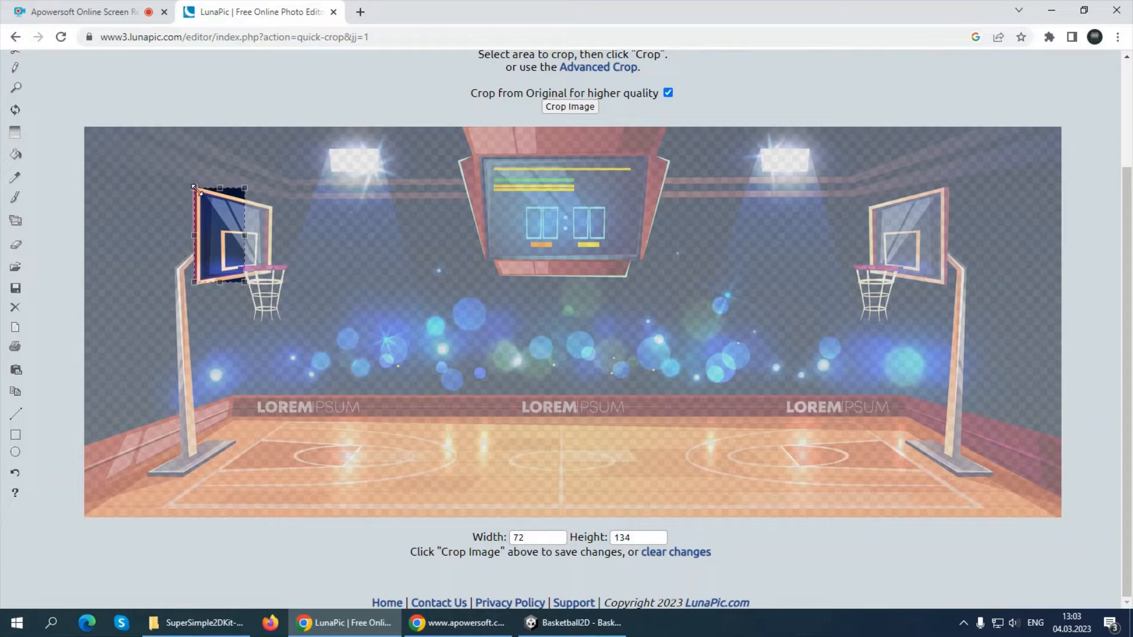
{"action": "left_click_drag", "start_coordinate": [194, 188], "coordinate": [190, 183]}
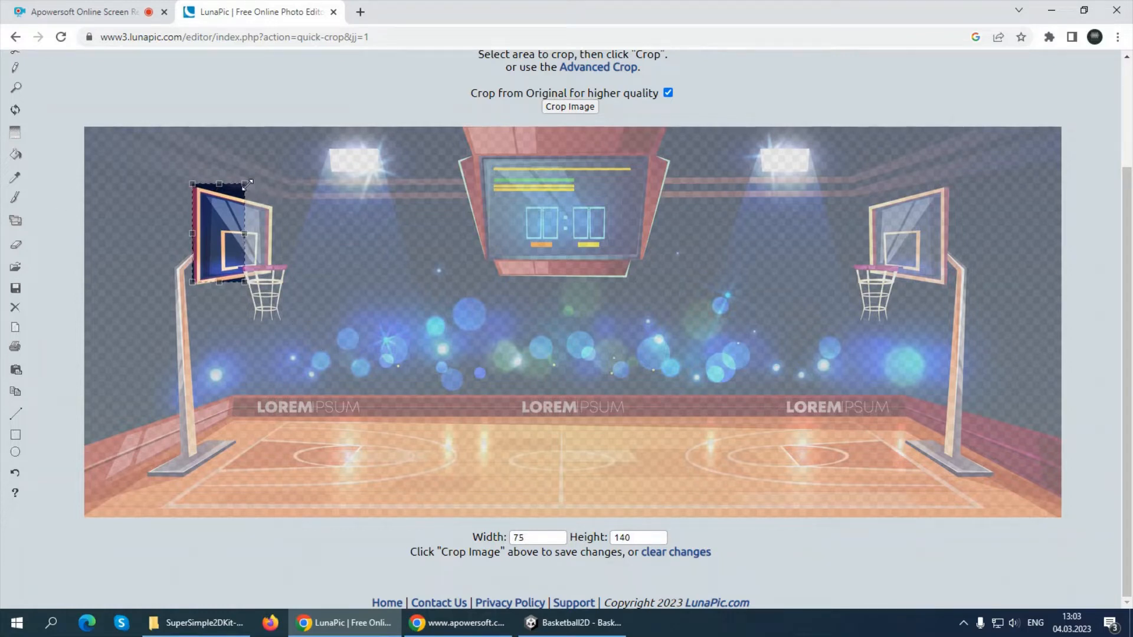
{"action": "left_click_drag", "start_coordinate": [246, 184], "coordinate": [240, 190]}
{"action": "left_click", "coordinate": [570, 107]}
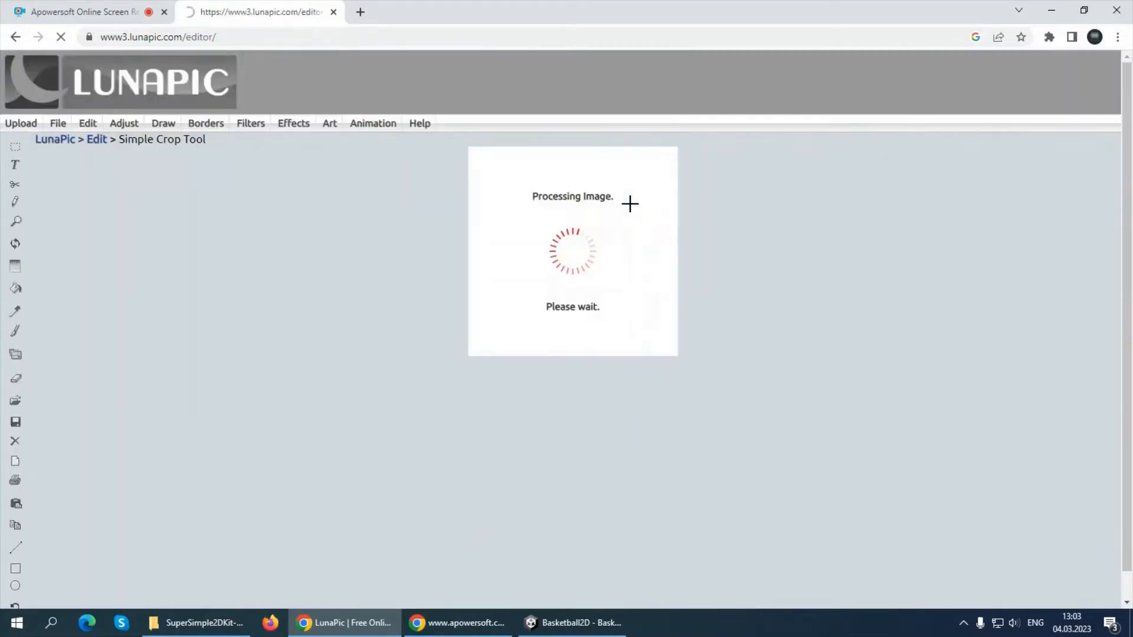
{"action": "scroll", "coordinate": [629, 309], "scroll_direction": "down", "scroll_amount": 1}
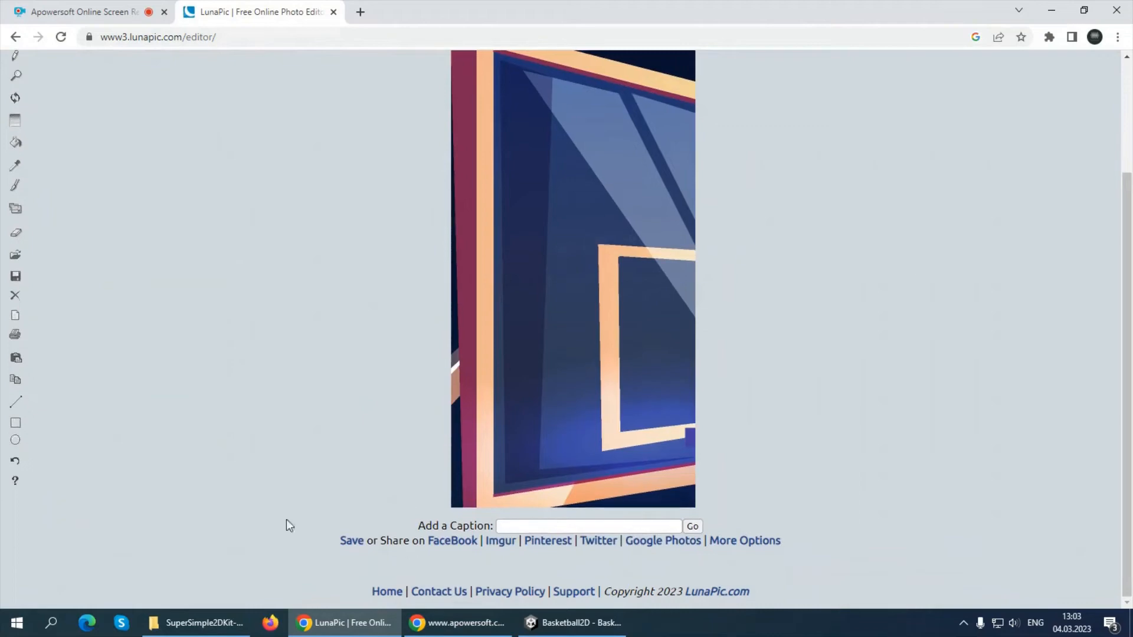
{"action": "left_click", "coordinate": [570, 622]}
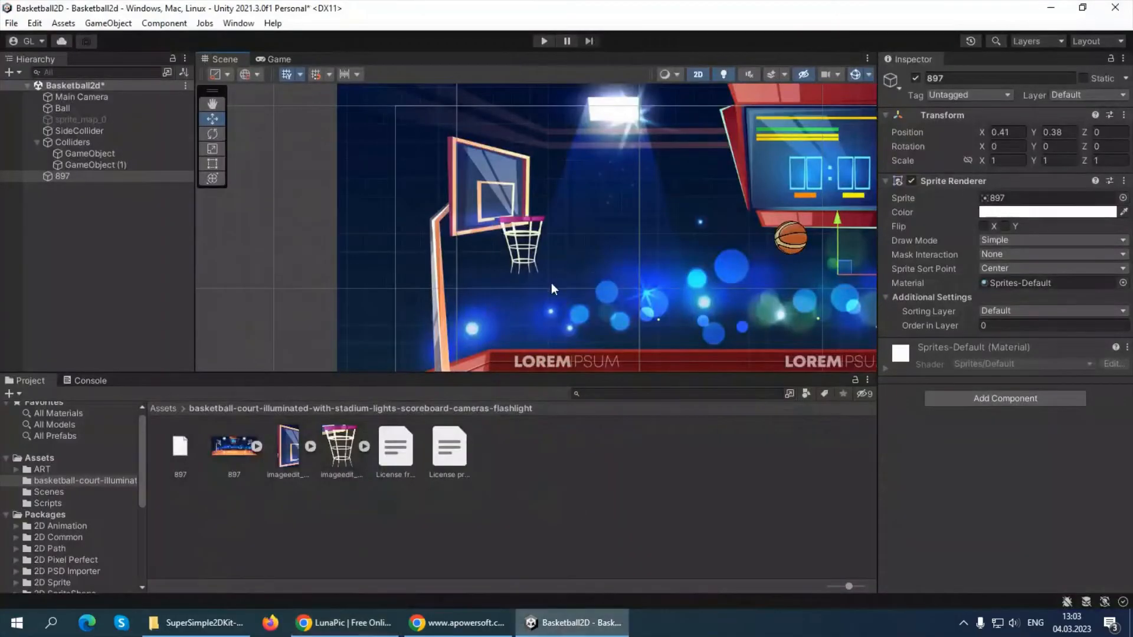
Step: Inspect the cropped backboard and net image assets and compare them with the left backboard and hoop in the scene
{"action": "left_click", "coordinate": [308, 469]}
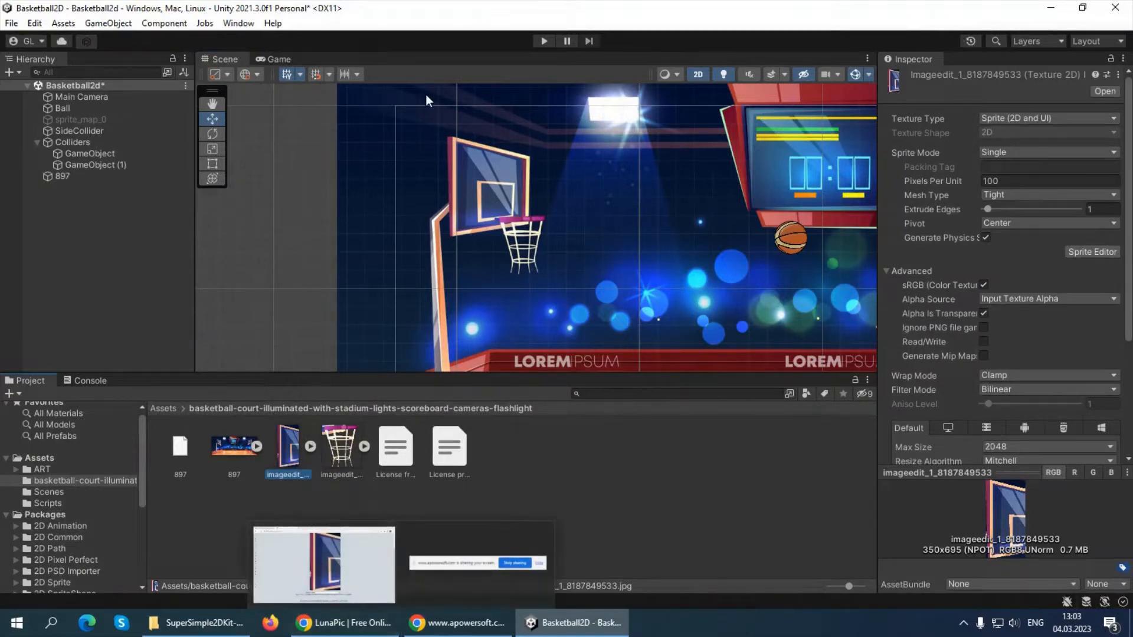
{"action": "scroll", "coordinate": [455, 152], "scroll_direction": "up", "scroll_amount": 4}
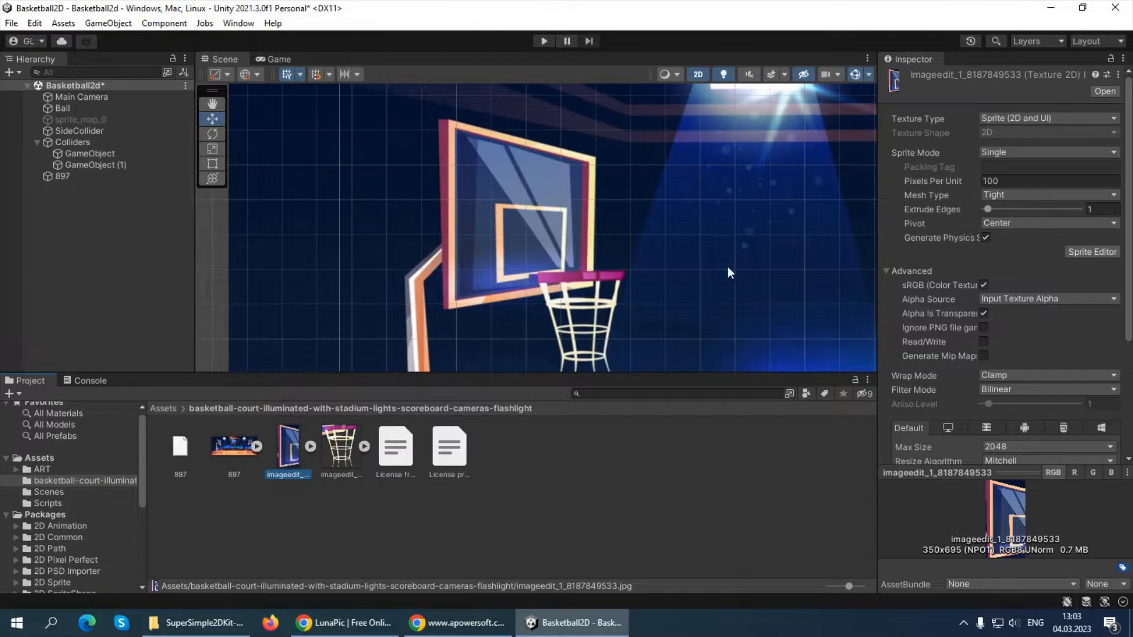
{"action": "scroll", "coordinate": [652, 188], "scroll_direction": "down", "scroll_amount": 2}
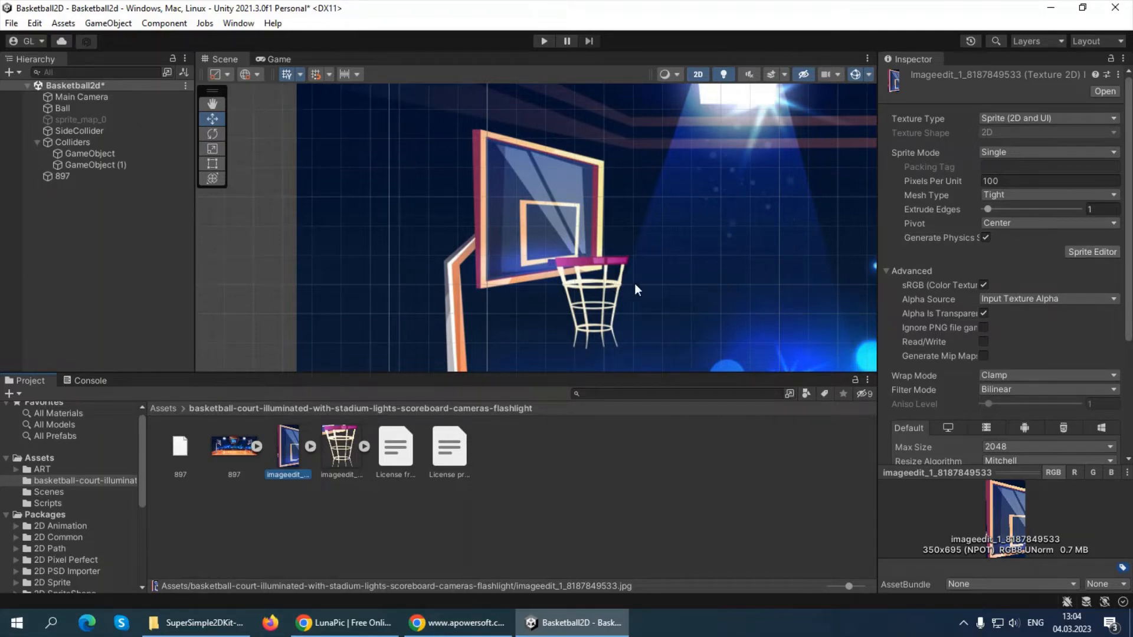
{"action": "scroll", "coordinate": [635, 283], "scroll_direction": "down", "scroll_amount": 3}
{"action": "scroll", "coordinate": [650, 276], "scroll_direction": "down", "scroll_amount": 3}
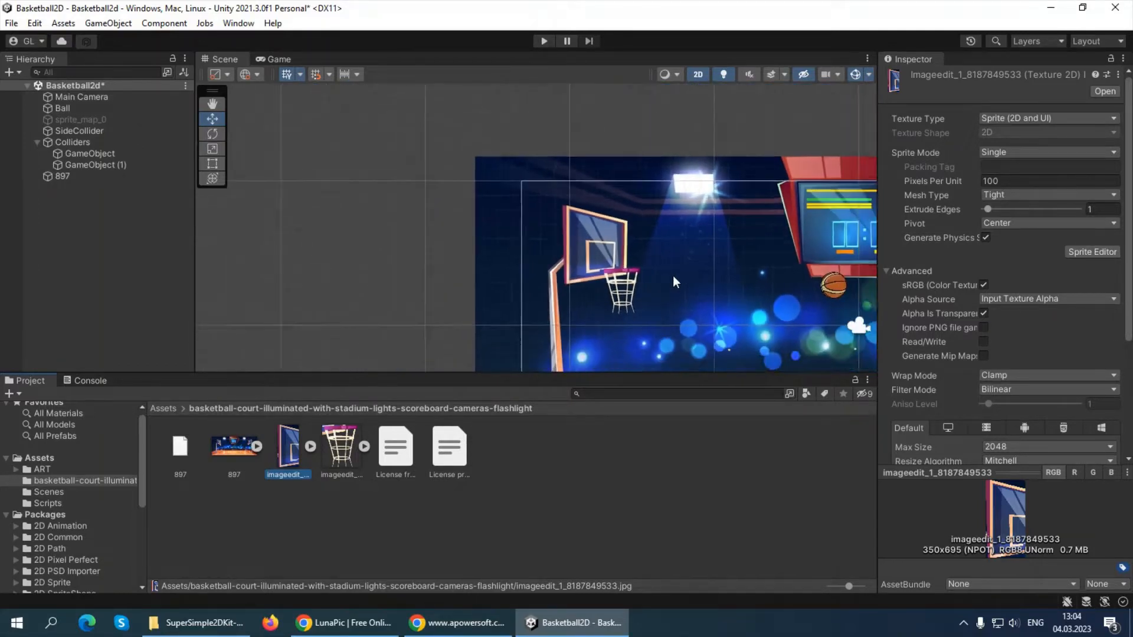
{"action": "scroll", "coordinate": [613, 268], "scroll_direction": "up", "scroll_amount": 5}
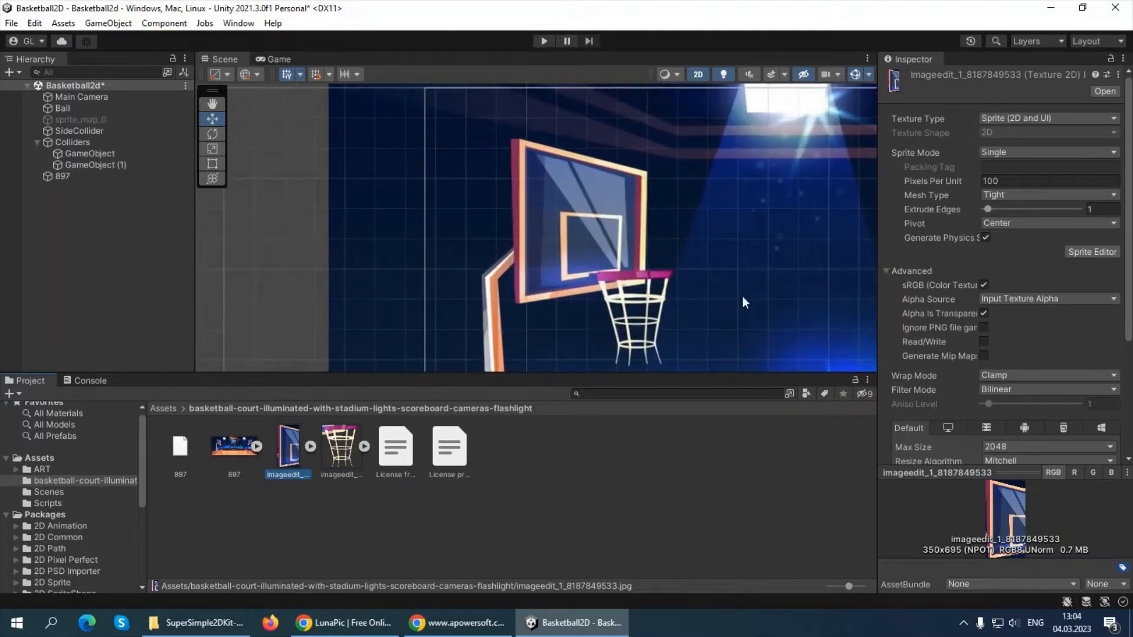
{"action": "scroll", "coordinate": [791, 262], "scroll_direction": "down", "scroll_amount": 4}
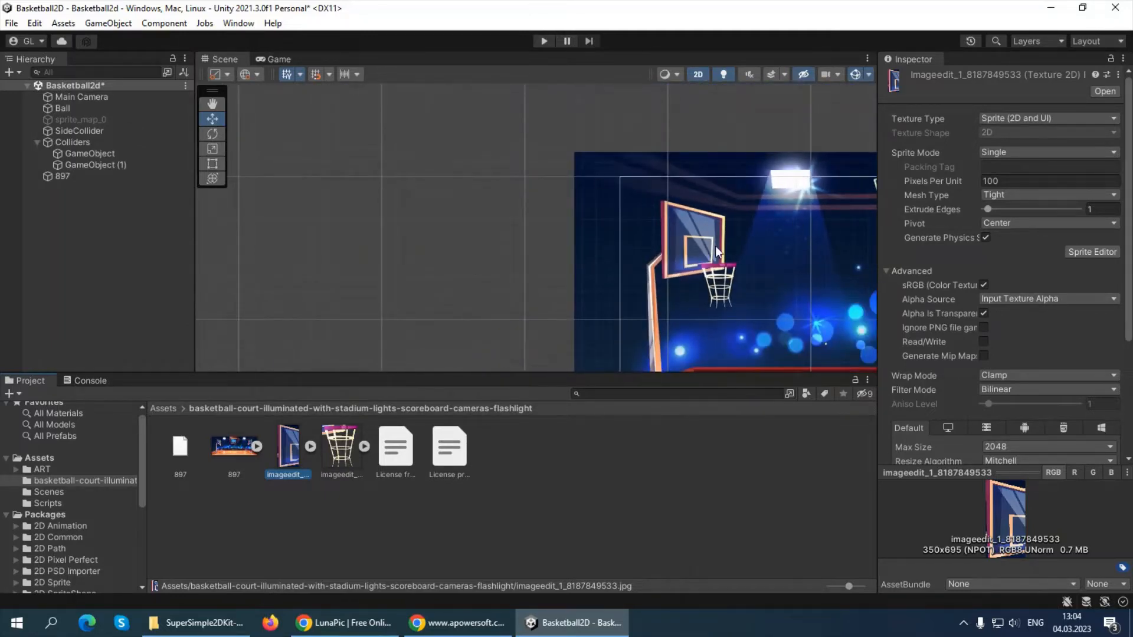
{"action": "scroll", "coordinate": [696, 221], "scroll_direction": "up", "scroll_amount": 4}
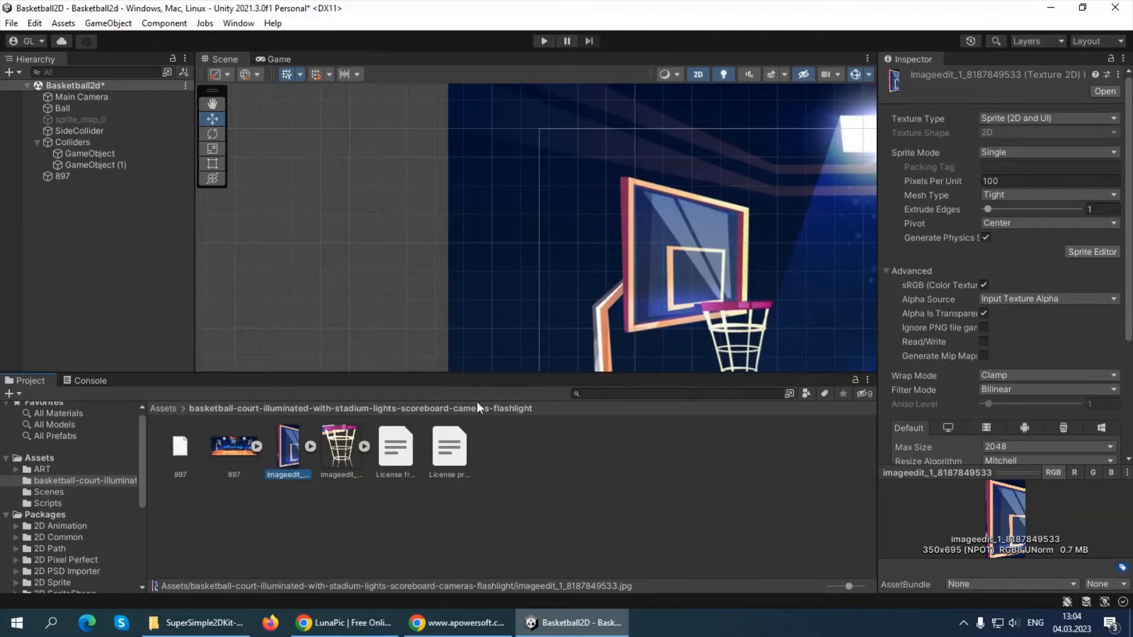
{"action": "scroll", "coordinate": [730, 366], "scroll_direction": "down", "scroll_amount": 2}
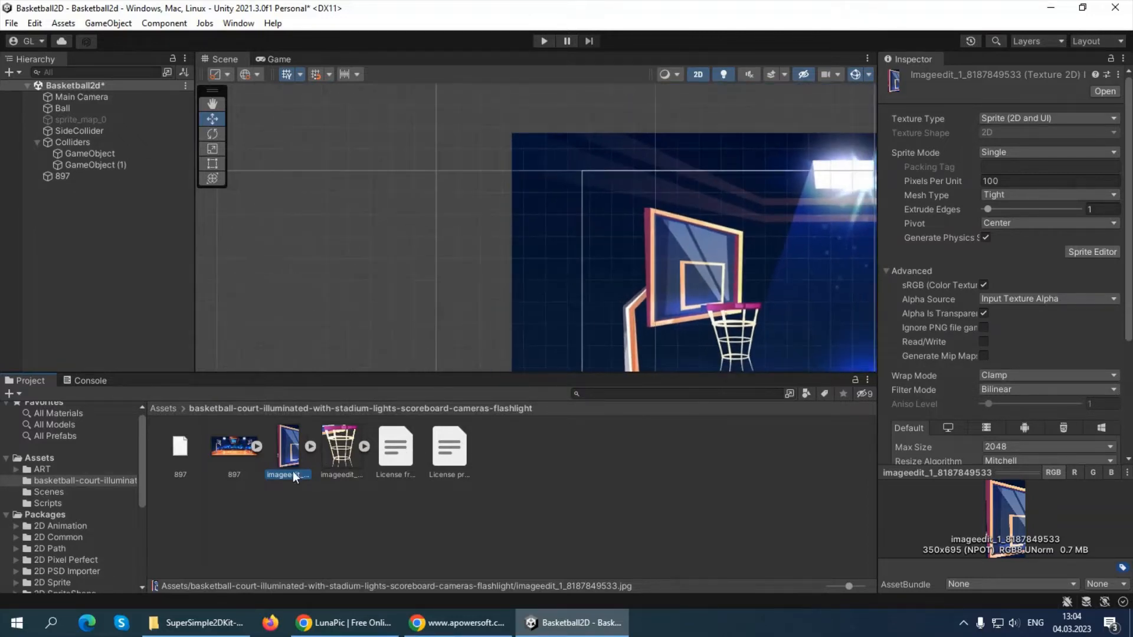
{"action": "left_click", "coordinate": [337, 455]}
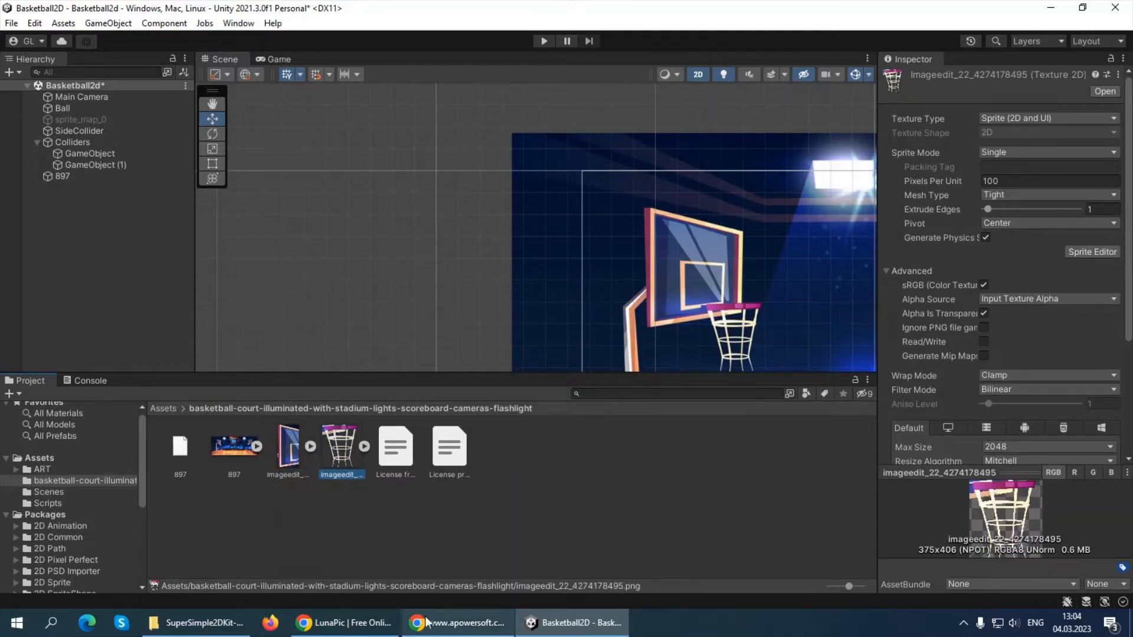
Step: Switch to LunaPic in Chrome, return to the uncropped court image and crop it tightly around the left hoop's net
{"action": "left_click", "coordinate": [345, 623]}
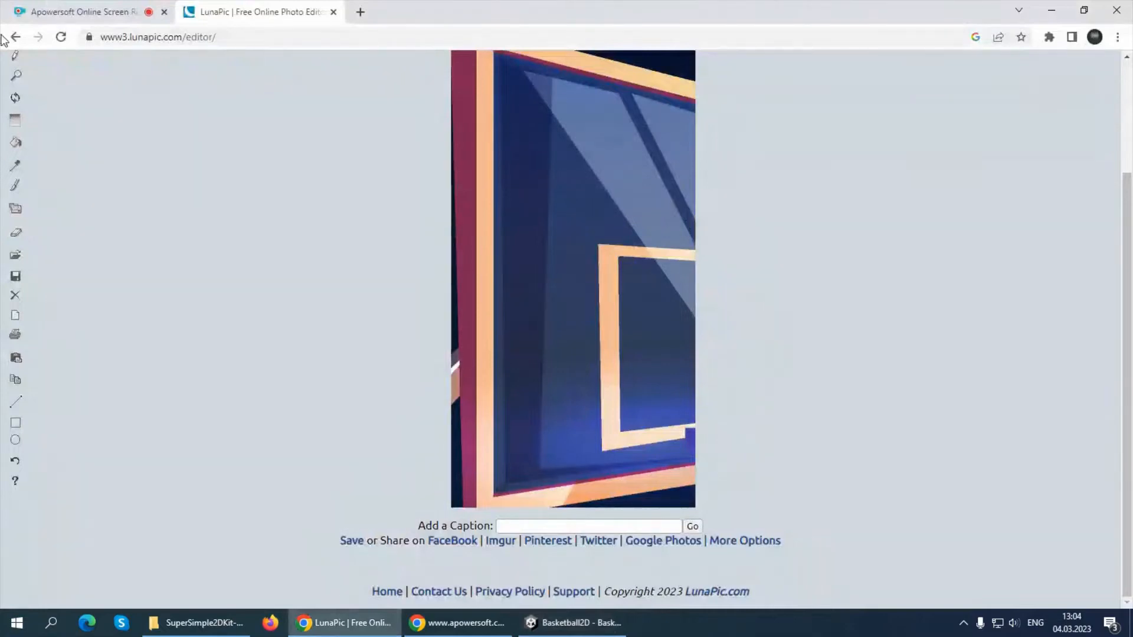
{"action": "scroll", "coordinate": [127, 142], "scroll_direction": "up", "scroll_amount": 5}
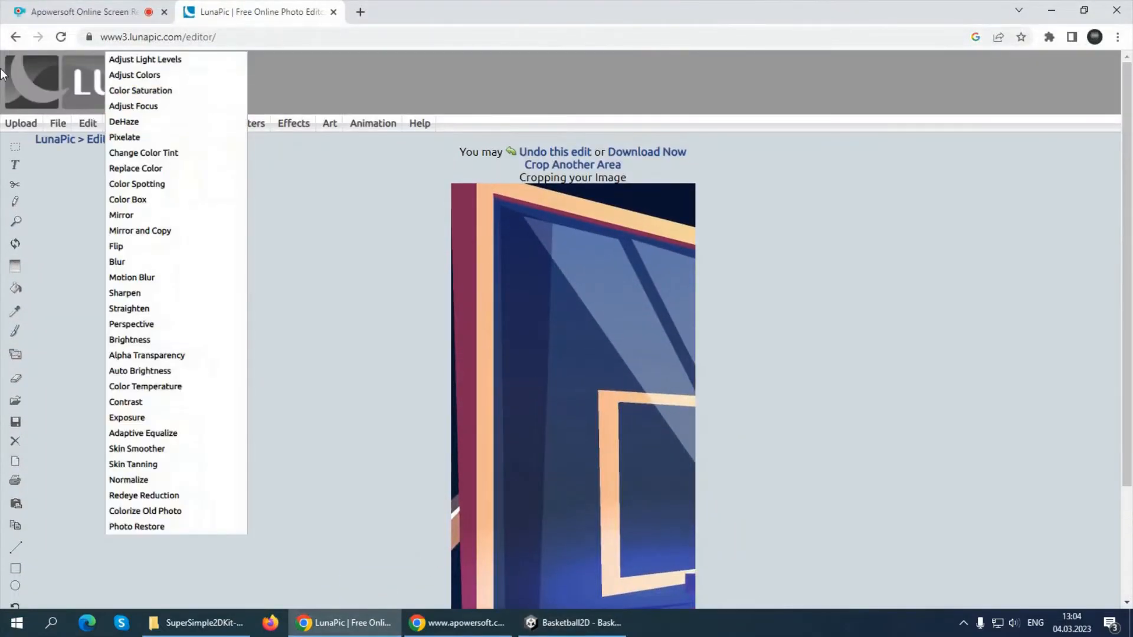
{"action": "left_click", "coordinate": [16, 37]}
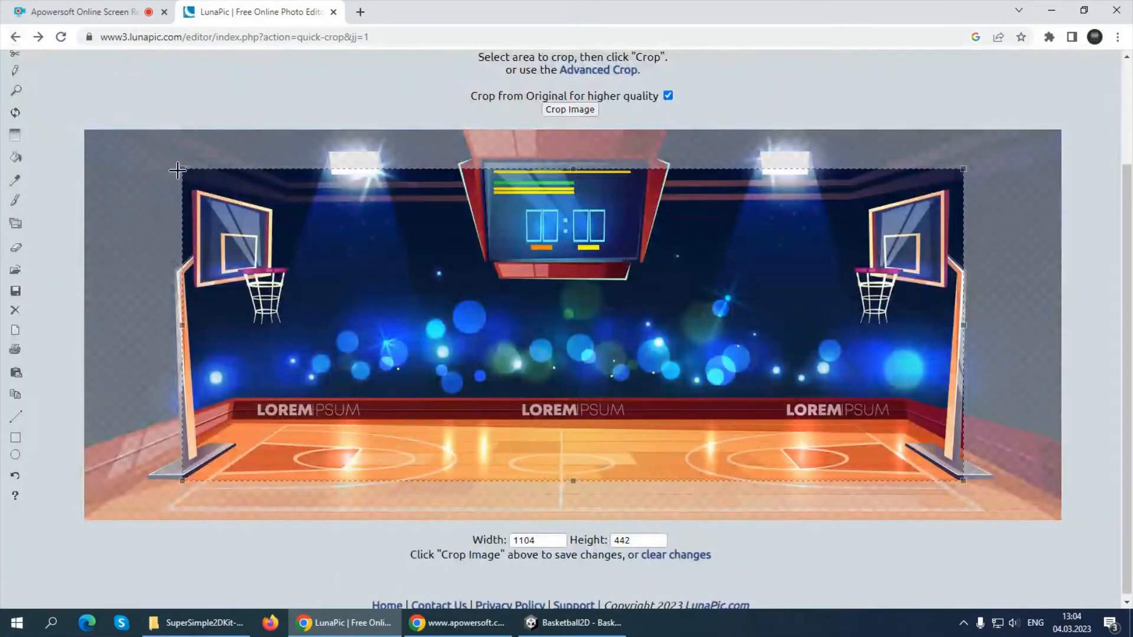
{"action": "left_click_drag", "start_coordinate": [188, 172], "coordinate": [241, 251]}
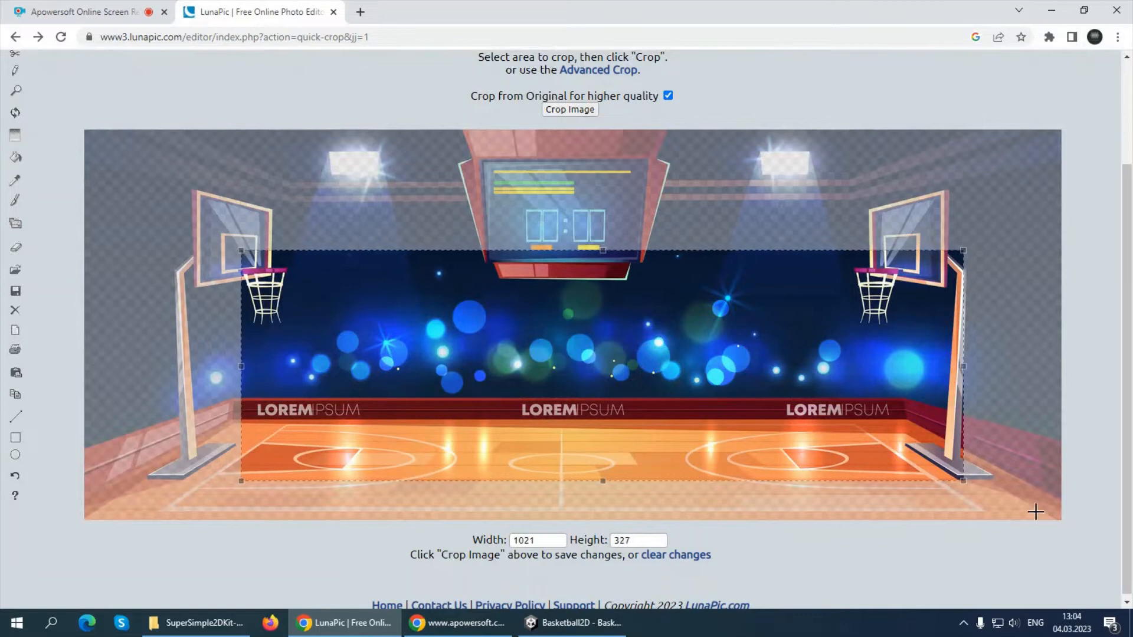
{"action": "left_click_drag", "start_coordinate": [965, 482], "coordinate": [294, 322]}
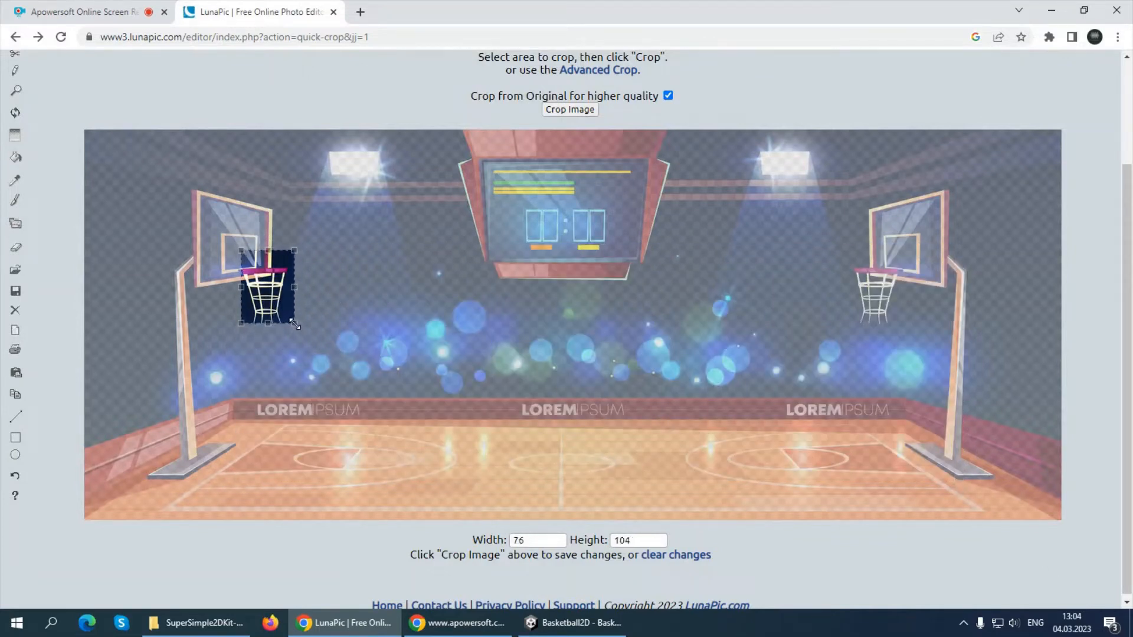
{"action": "left_click_drag", "start_coordinate": [268, 250], "coordinate": [289, 295]}
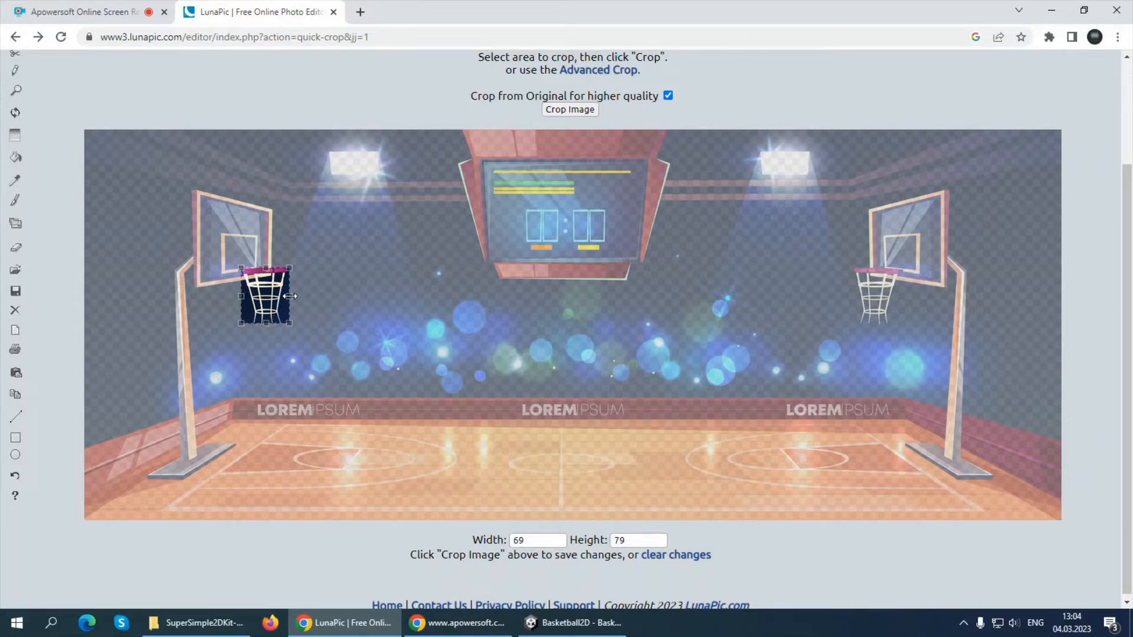
{"action": "scroll", "coordinate": [620, 195], "scroll_direction": "up", "scroll_amount": 1}
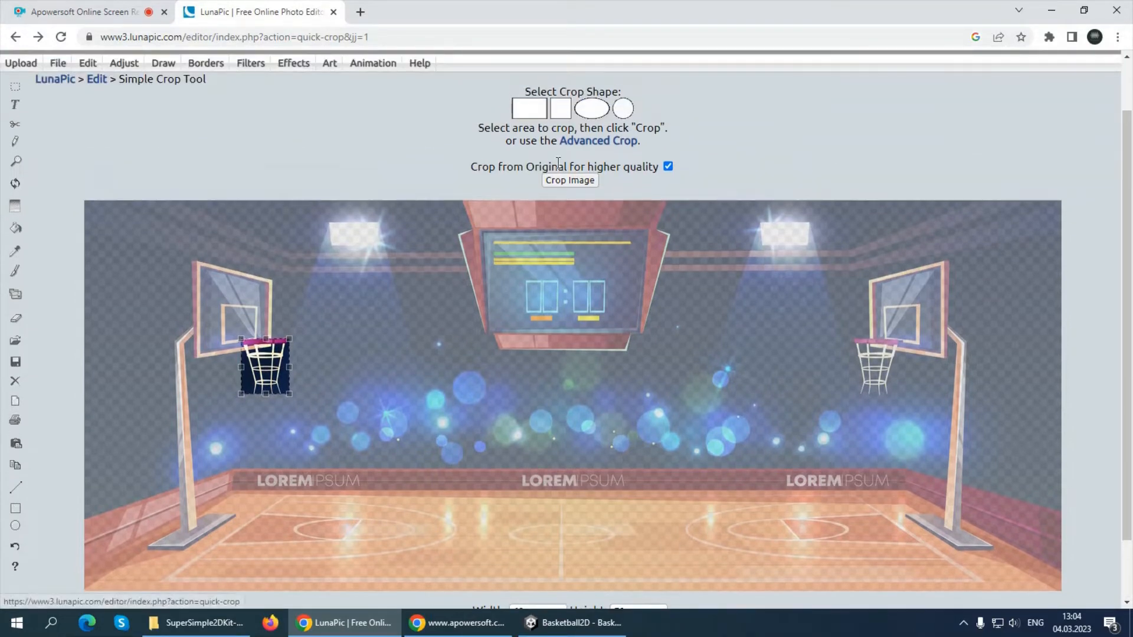
{"action": "left_click", "coordinate": [565, 183]}
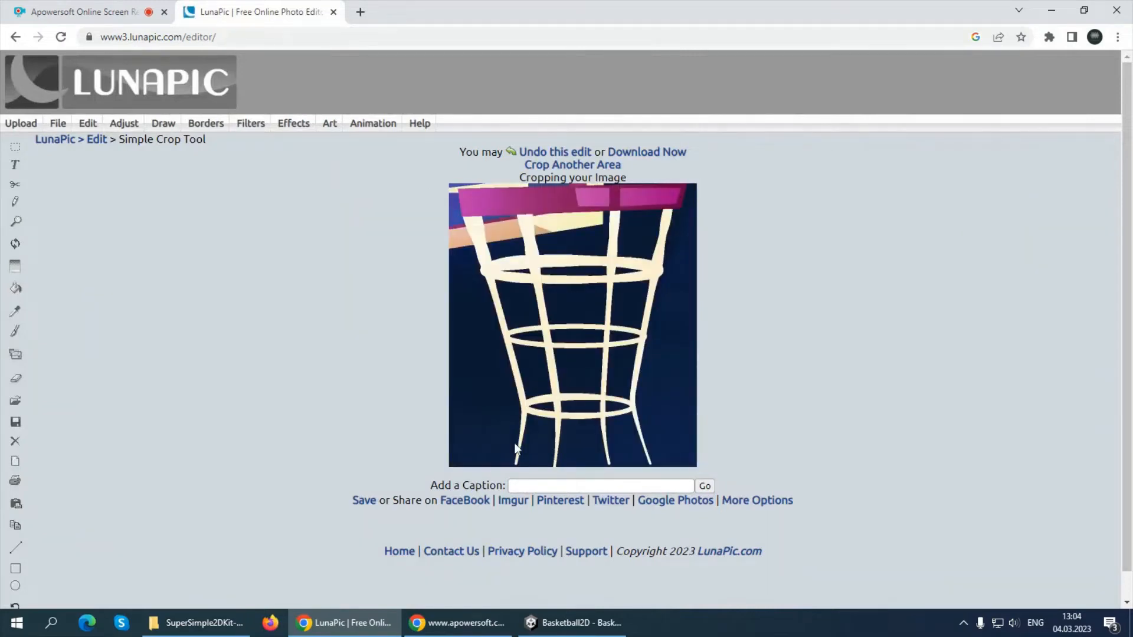
Step: Switch to Unity and move the Ball beside the left hoop's net, at about X -7.21 and Y 1.41
{"action": "left_click", "coordinate": [571, 622]}
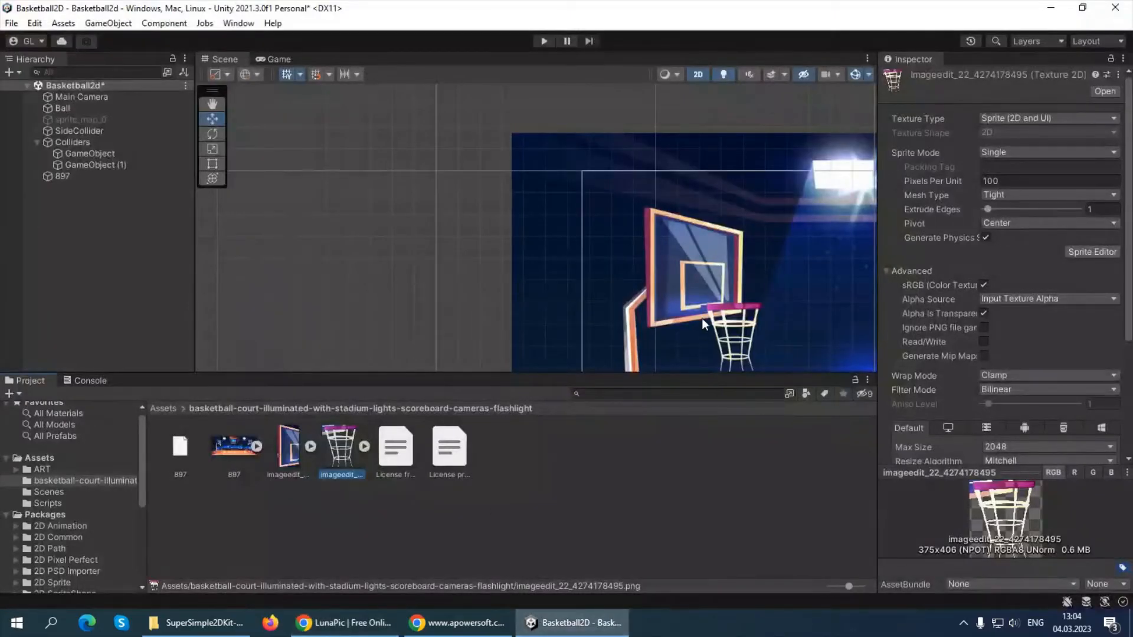
{"action": "middle_click_drag", "start_coordinate": [786, 311], "coordinate": [520, 195]}
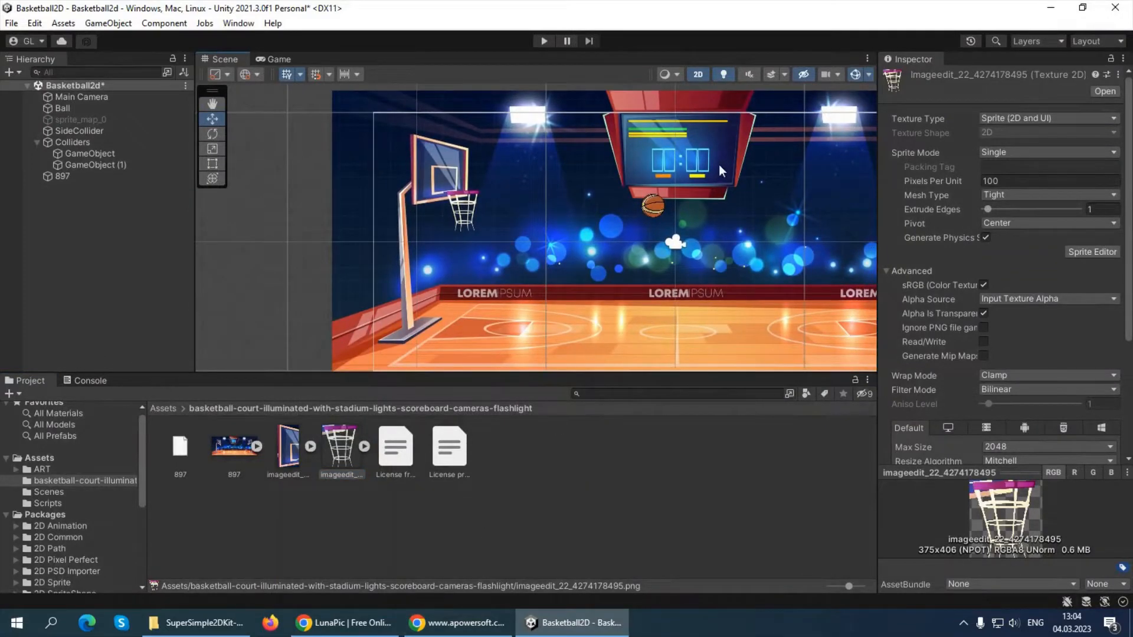
{"action": "left_click", "coordinate": [653, 213]}
{"action": "left_click_drag", "start_coordinate": [744, 232], "coordinate": [523, 194]}
{"action": "left_click", "coordinate": [70, 108]}
{"action": "mouse_move", "coordinate": [479, 145]}
{"action": "left_mouse_down"}
{"action": "mouse_move", "coordinate": [468, 108]}
{"action": "mouse_move", "coordinate": [469, 140]}
{"action": "left_mouse_up"}
{"action": "left_click_drag", "start_coordinate": [535, 193], "coordinate": [520, 195]}
{"action": "left_click_drag", "start_coordinate": [476, 141], "coordinate": [471, 159]}
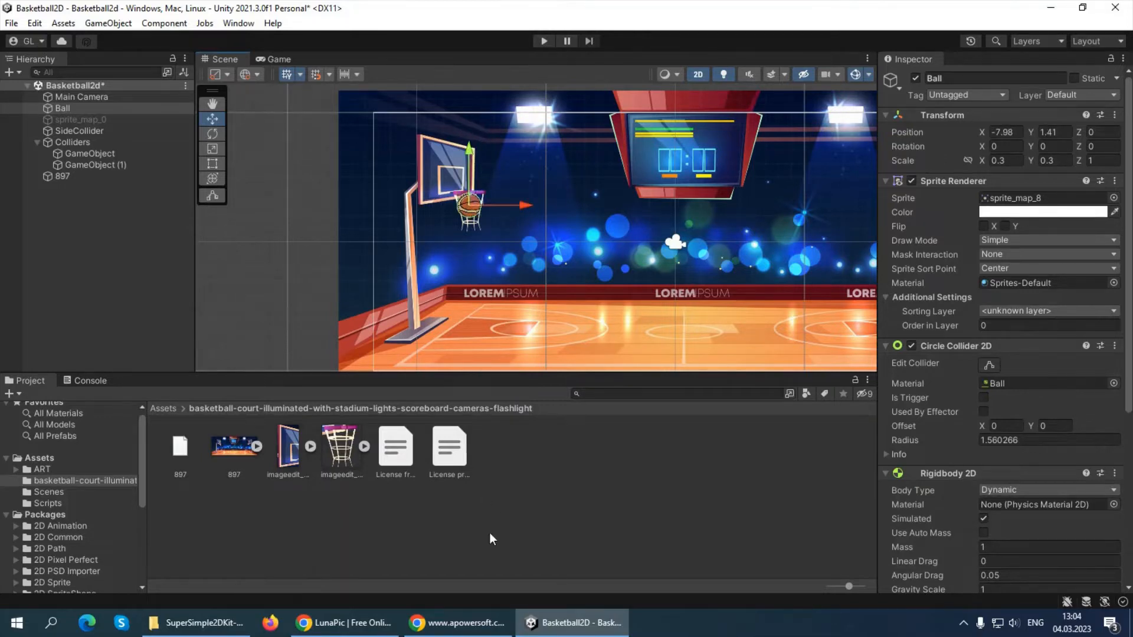
{"action": "mouse_move", "coordinate": [521, 204]}
{"action": "left_mouse_down"}
{"action": "mouse_move", "coordinate": [547, 203]}
{"action": "mouse_move", "coordinate": [526, 204]}
{"action": "mouse_move", "coordinate": [537, 204]}
{"action": "left_mouse_up"}
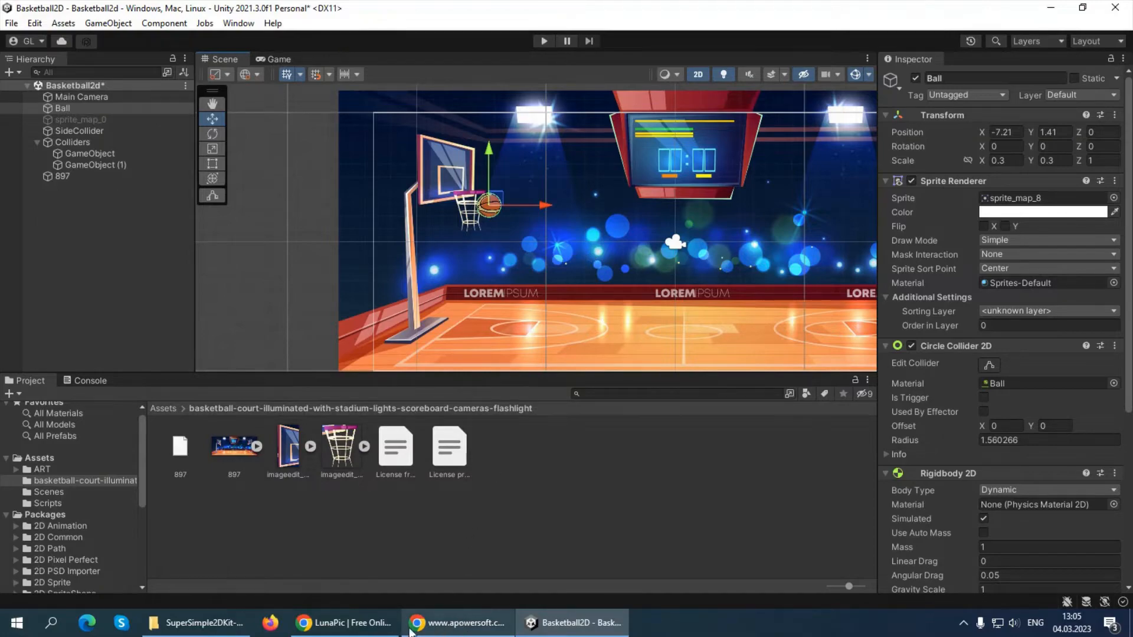
Step: Switch to LunaPic in Chrome and make the dark blue background on both sides of the cropped net transparent
{"action": "left_click", "coordinate": [345, 624]}
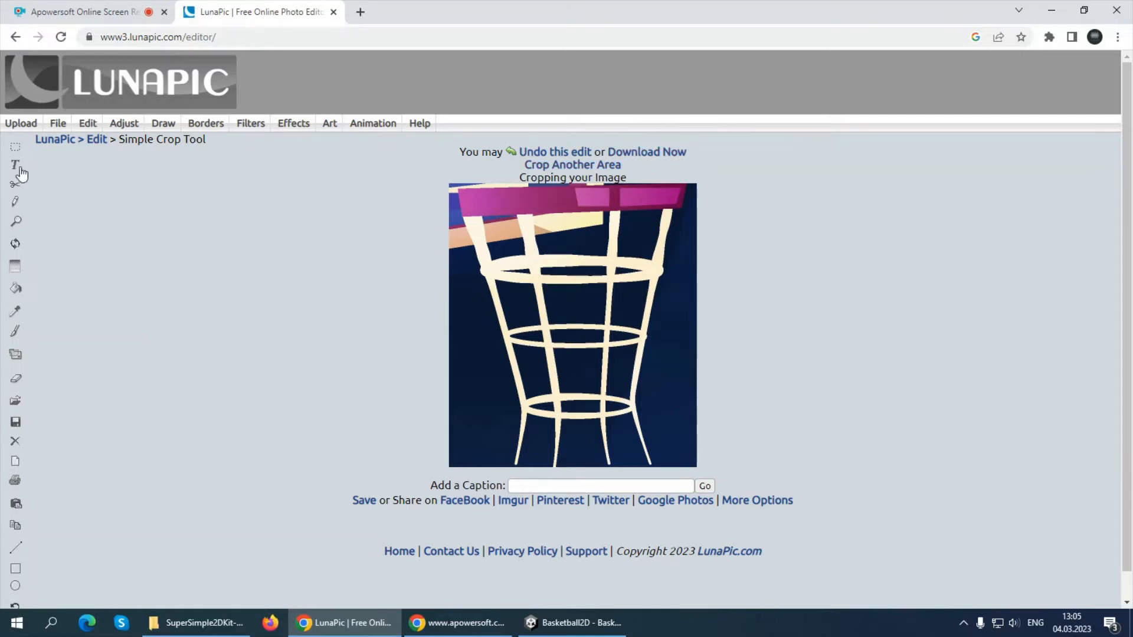
{"action": "mouse_move", "coordinate": [91, 131]}
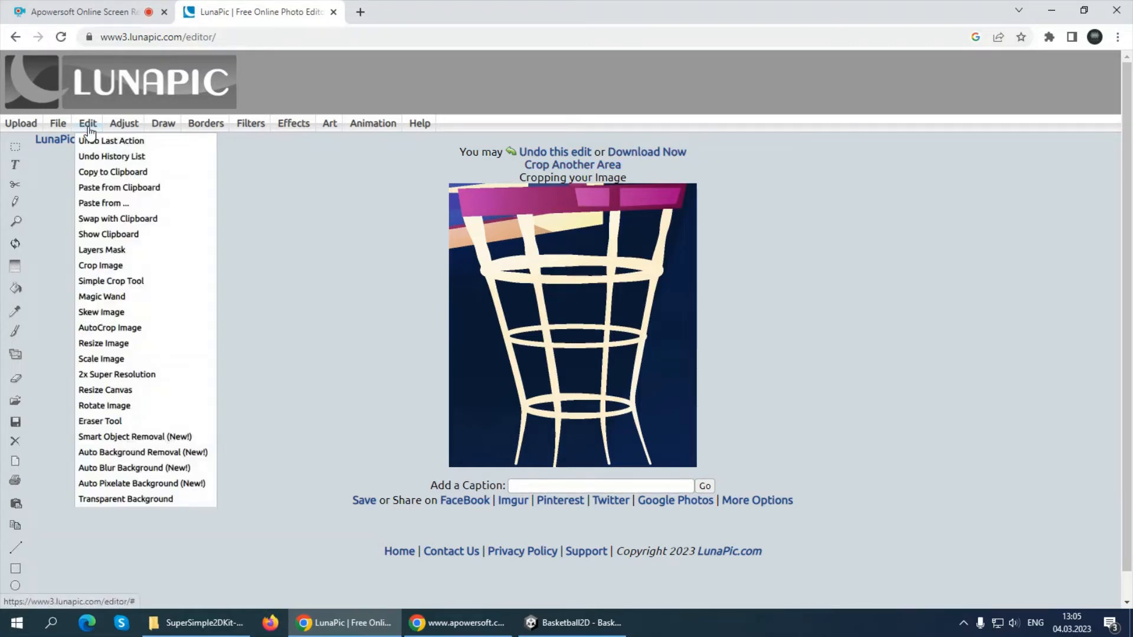
{"action": "left_click", "coordinate": [114, 503]}
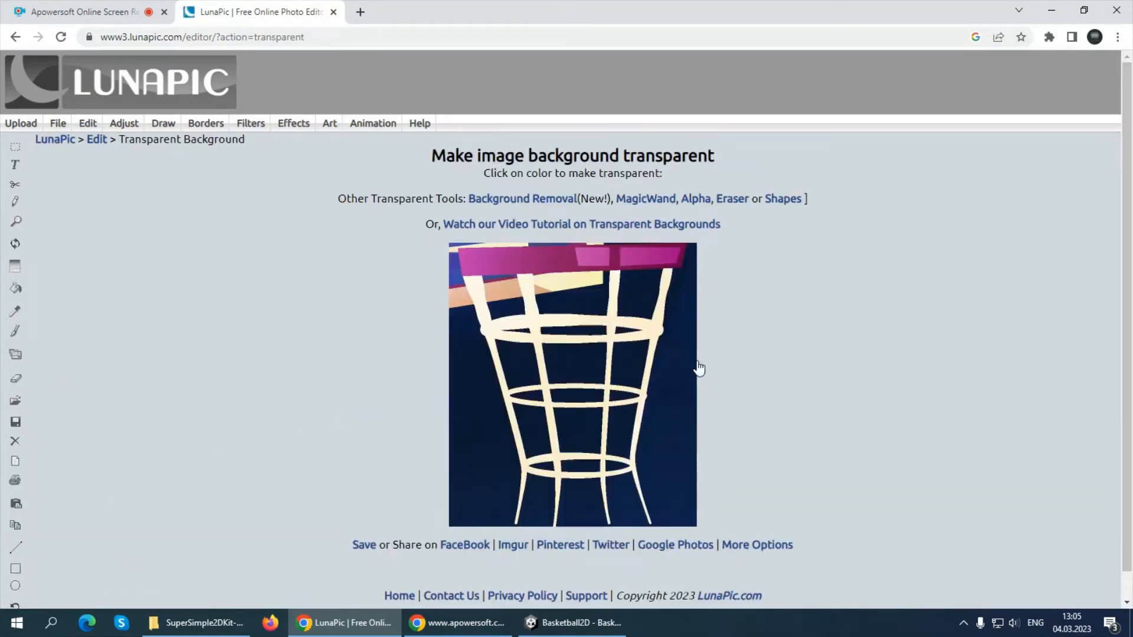
{"action": "left_click", "coordinate": [677, 391]}
{"action": "scroll", "coordinate": [679, 428], "scroll_direction": "down", "scroll_amount": 2}
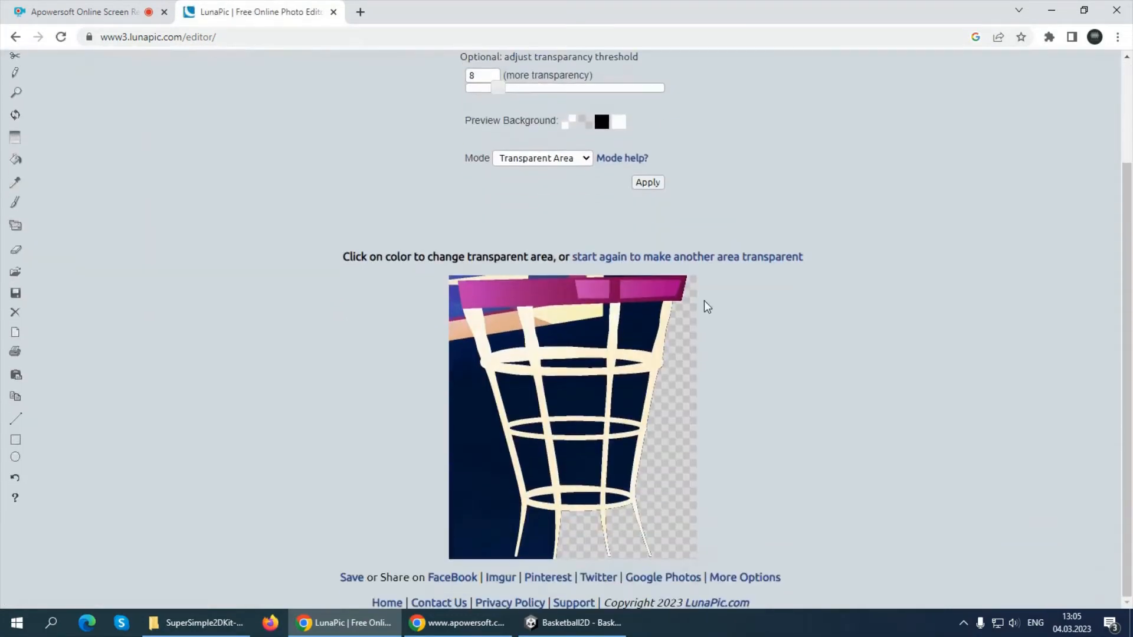
{"action": "left_click", "coordinate": [694, 258]}
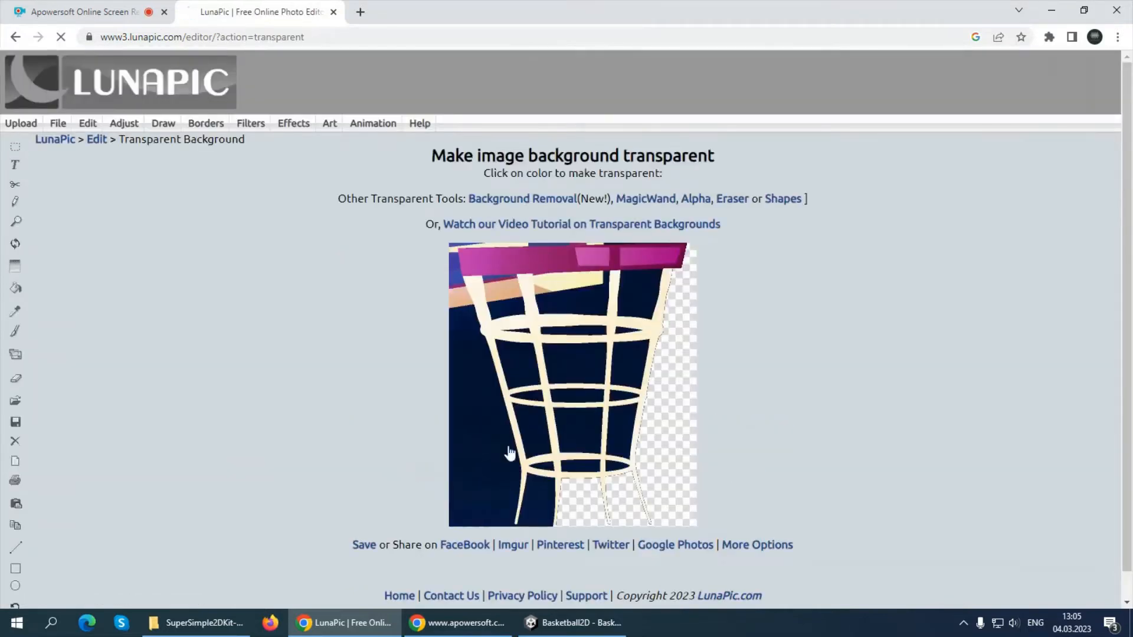
{"action": "left_click", "coordinate": [508, 454]}
{"action": "scroll", "coordinate": [650, 295], "scroll_direction": "down", "scroll_amount": 2}
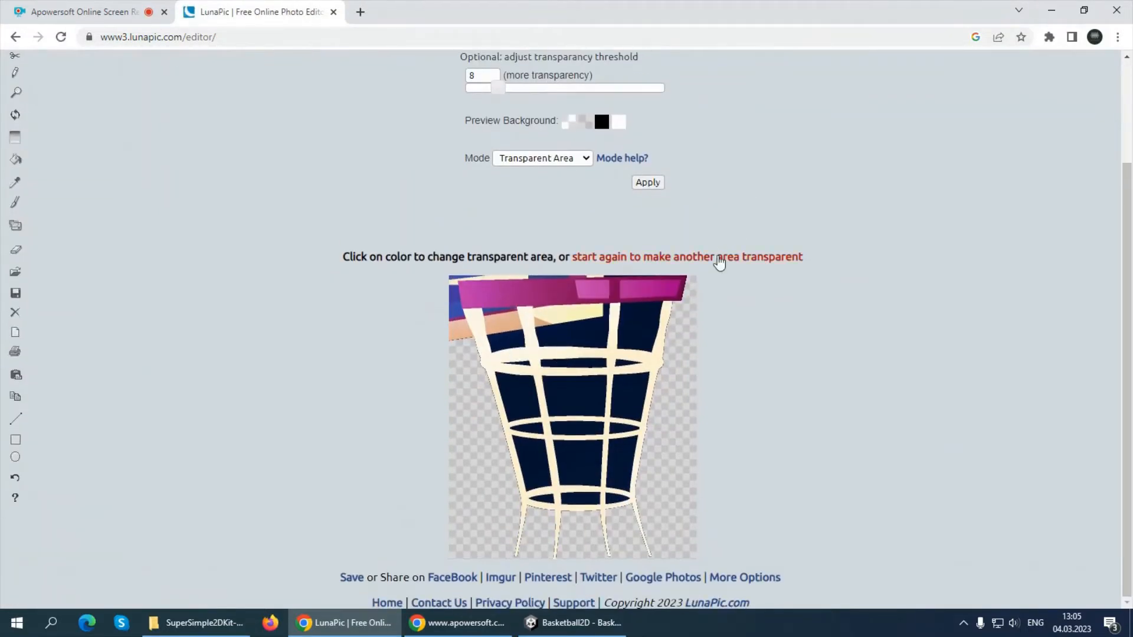
Step: Make the net's two upper gaps at the middle and right and its second-row middle and left gaps transparent, and switch to Unity
{"action": "left_click", "coordinate": [720, 262]}
{"action": "left_click", "coordinate": [535, 364]}
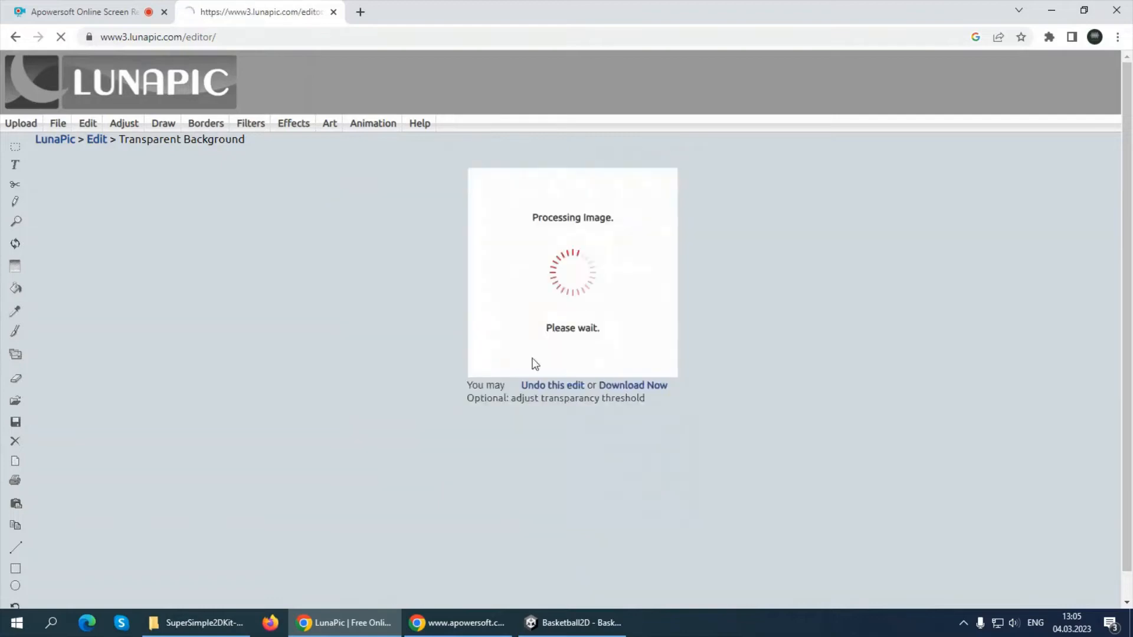
{"action": "scroll", "coordinate": [640, 301], "scroll_direction": "down", "scroll_amount": 2}
{"action": "left_click", "coordinate": [642, 260]}
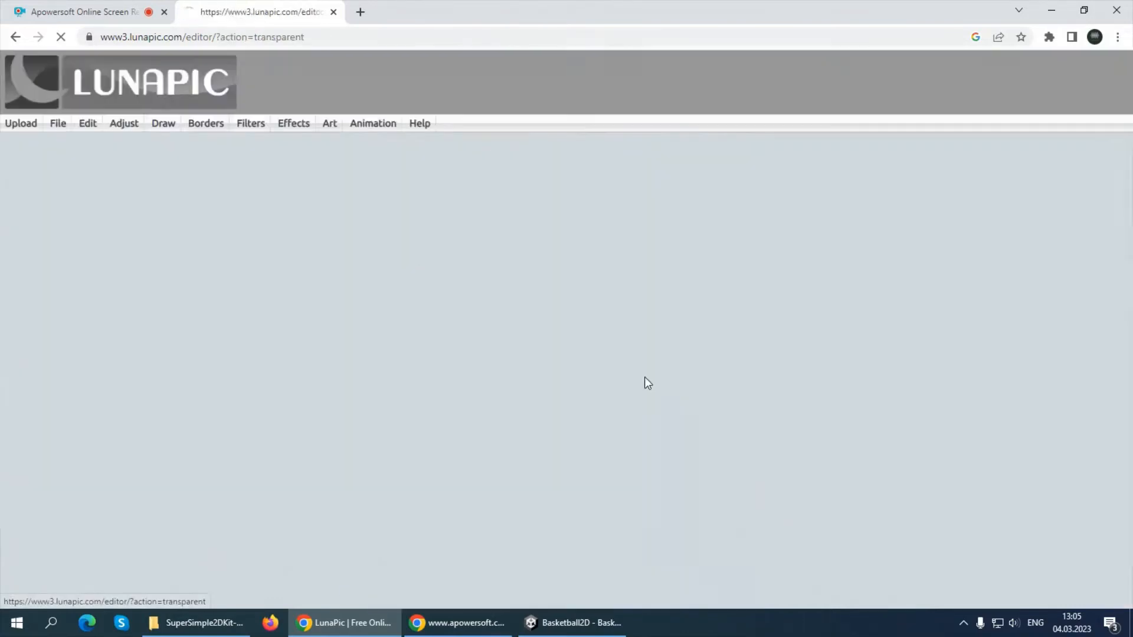
{"action": "left_click", "coordinate": [640, 299]}
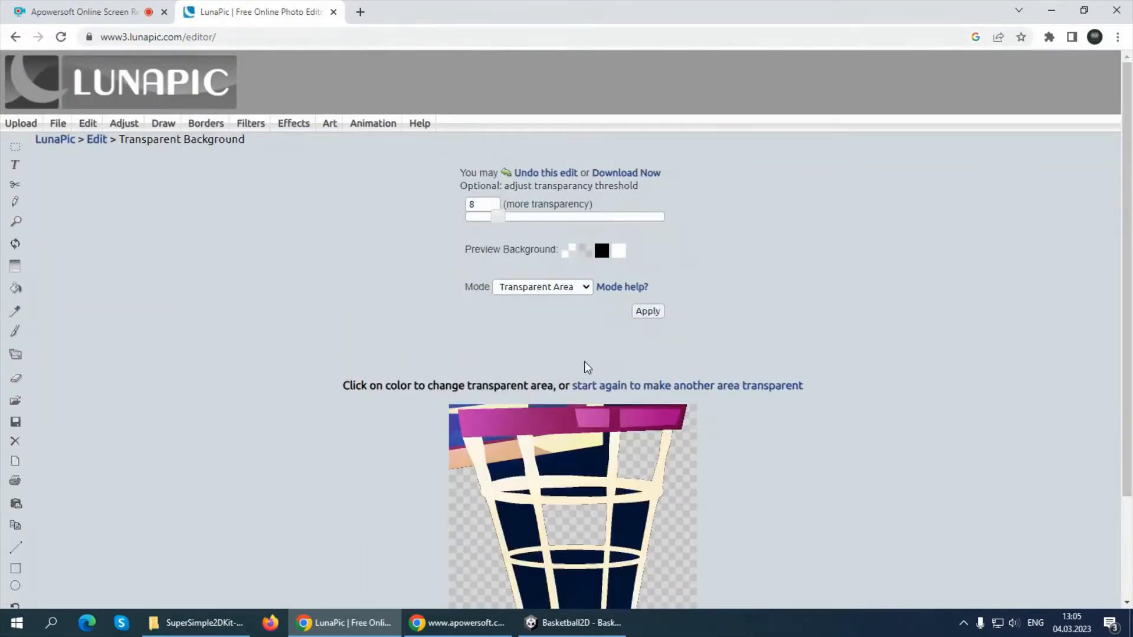
{"action": "scroll", "coordinate": [649, 307], "scroll_direction": "down", "scroll_amount": 2}
{"action": "left_click", "coordinate": [667, 263]}
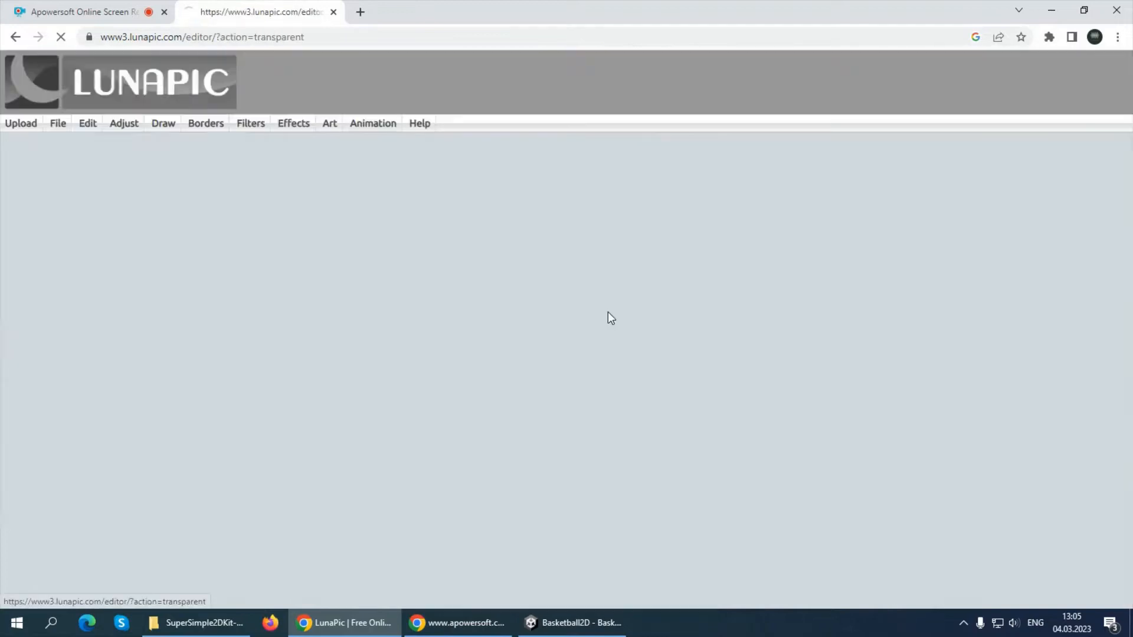
{"action": "left_click", "coordinate": [570, 311]}
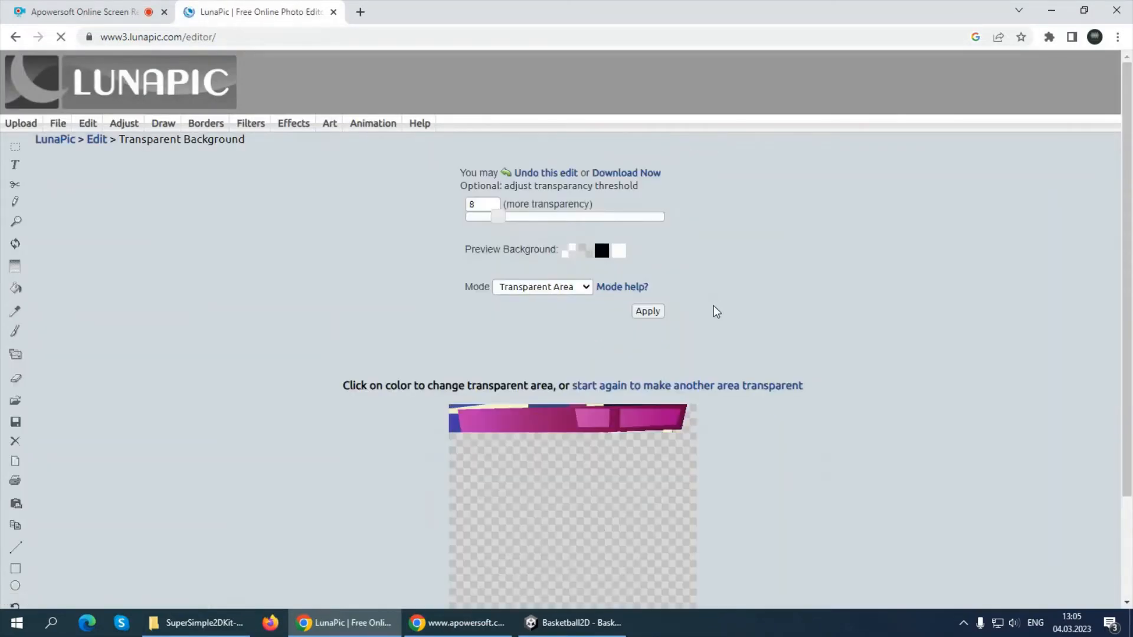
{"action": "scroll", "coordinate": [711, 307], "scroll_direction": "down", "scroll_amount": 2}
{"action": "left_click", "coordinate": [701, 257]}
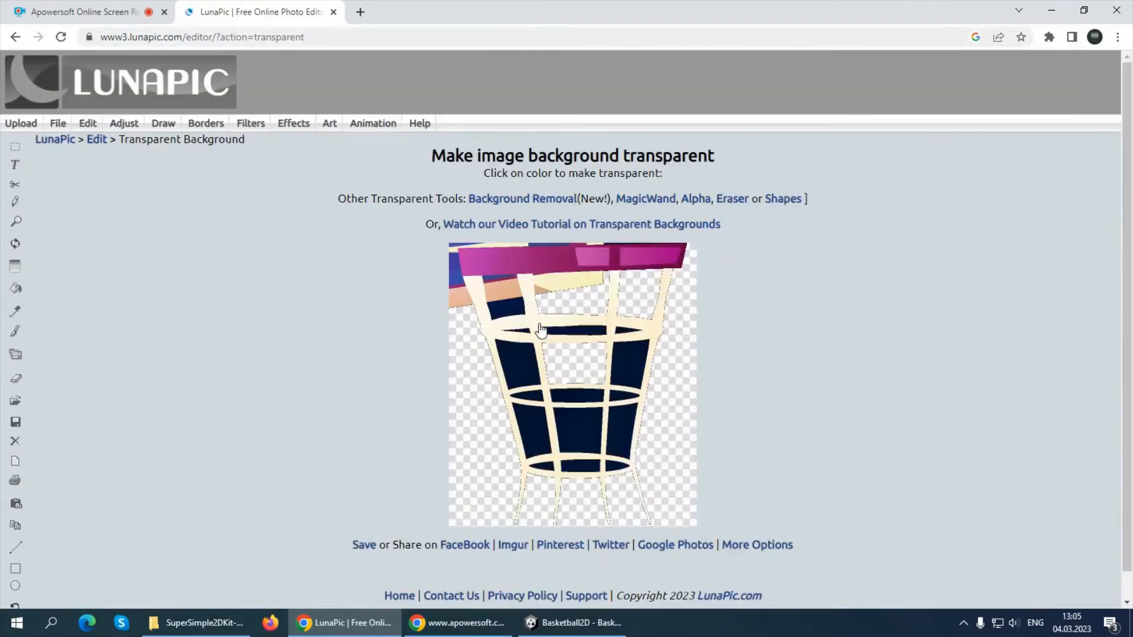
{"action": "left_click", "coordinate": [464, 338]}
{"action": "scroll", "coordinate": [501, 348], "scroll_direction": "down", "scroll_amount": 2}
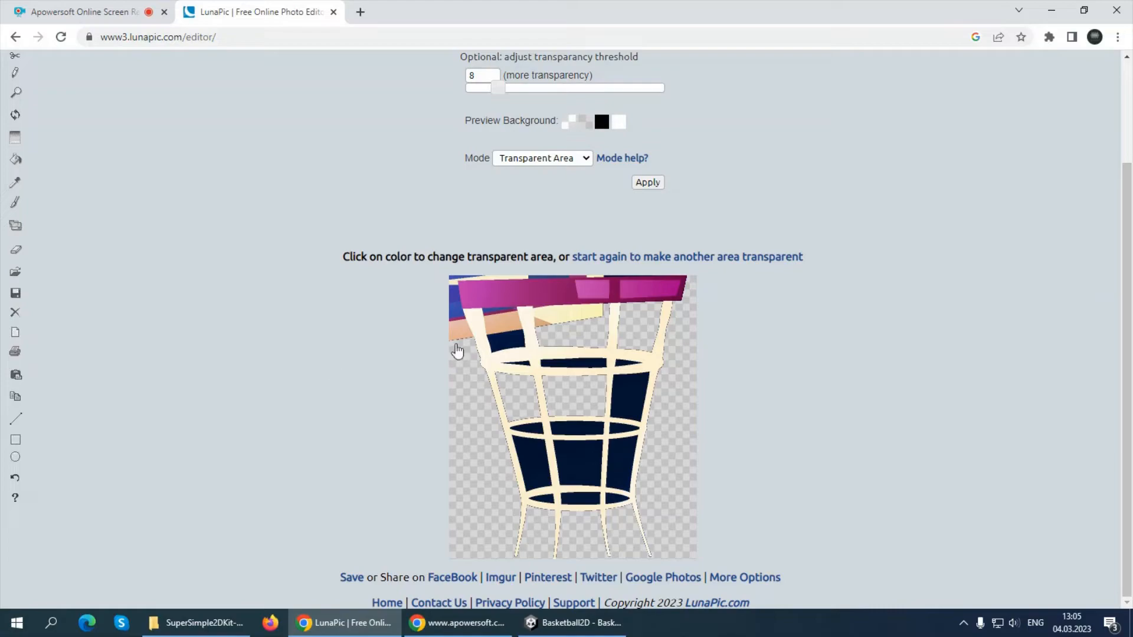
{"action": "left_click", "coordinate": [575, 623]}
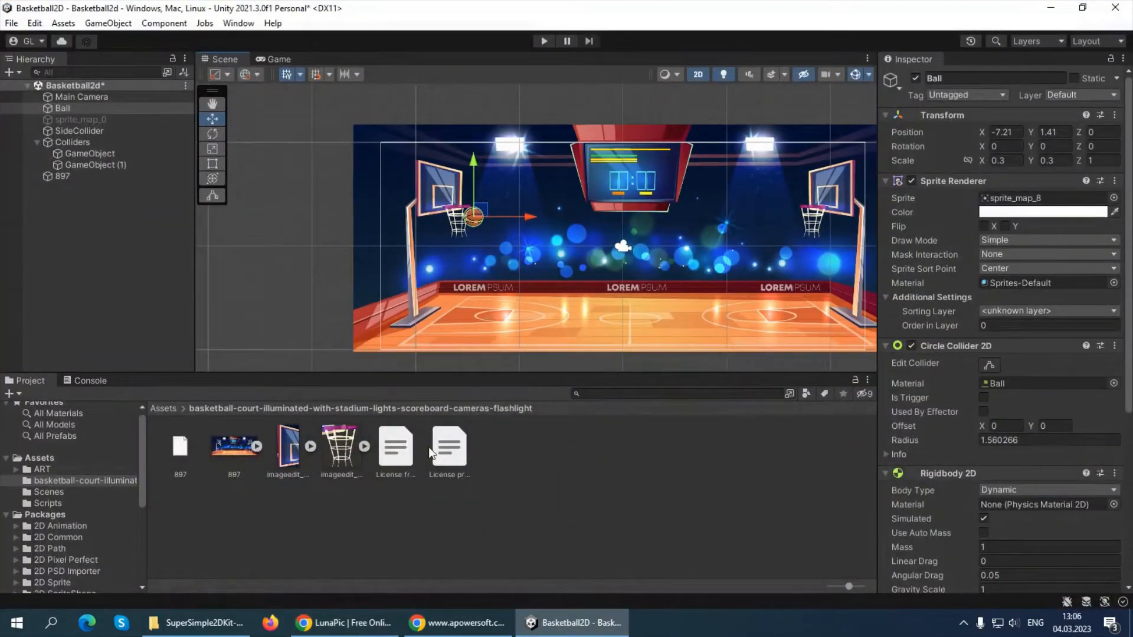
Step: Move the Ball away from the left hoop to mid-court, at about X -1.41 and Y -0.4
{"action": "left_click_drag", "start_coordinate": [513, 218], "coordinate": [630, 218]}
{"action": "left_click_drag", "start_coordinate": [593, 160], "coordinate": [592, 197]}
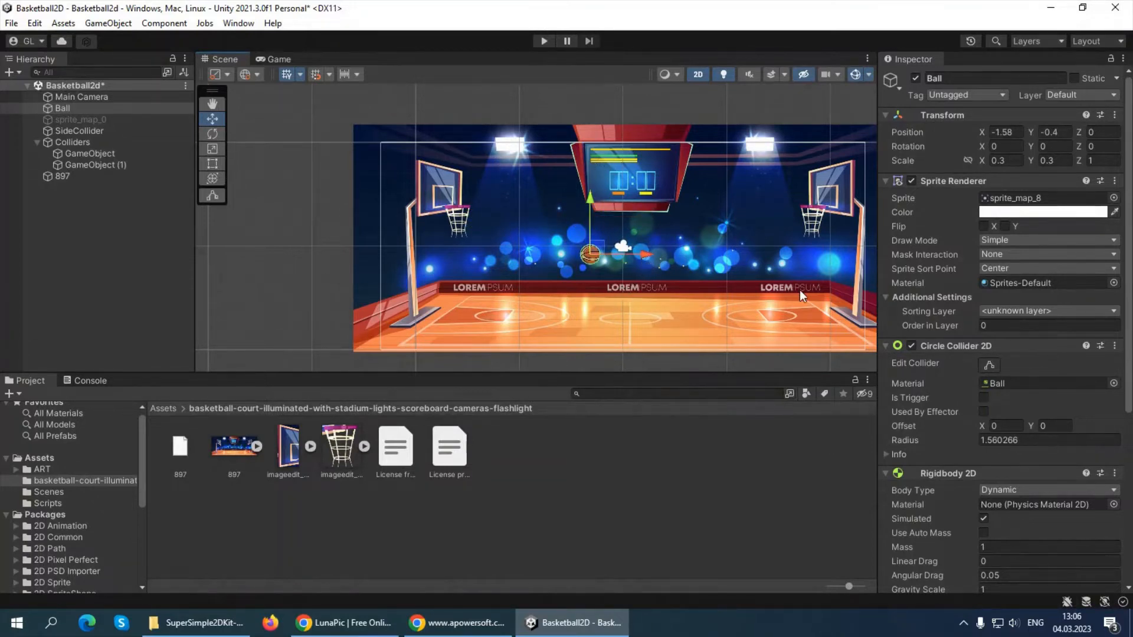
{"action": "left_click_drag", "start_coordinate": [651, 255], "coordinate": [655, 260]}
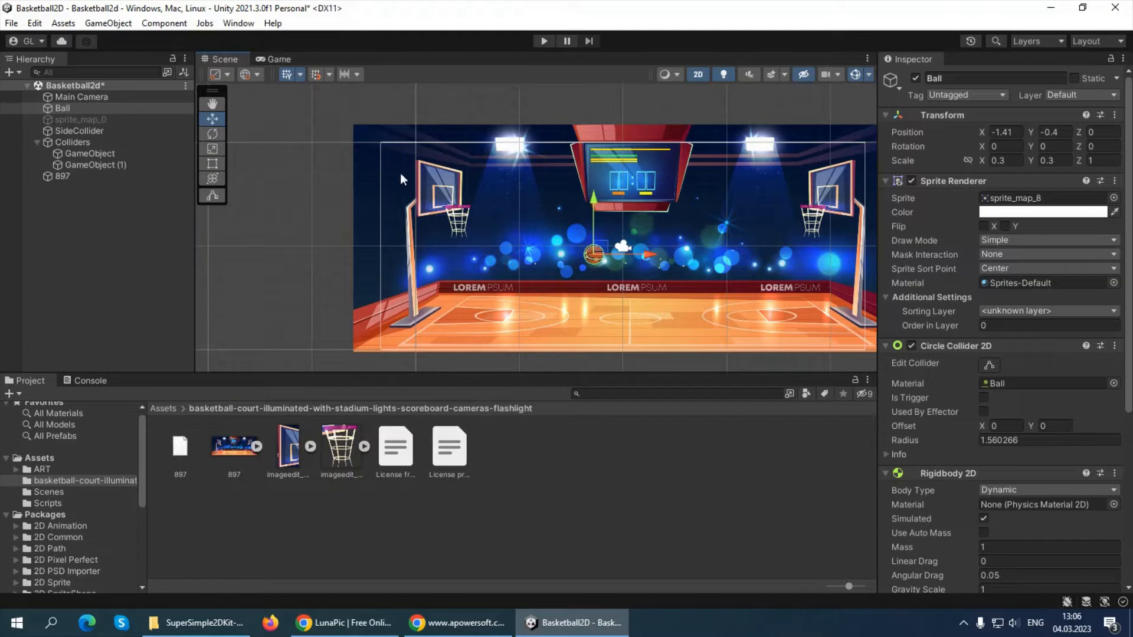
Step: Add a new sorting layer named Background, starting from the court sprite 897's sorting layer setting
{"action": "left_click", "coordinate": [430, 212]}
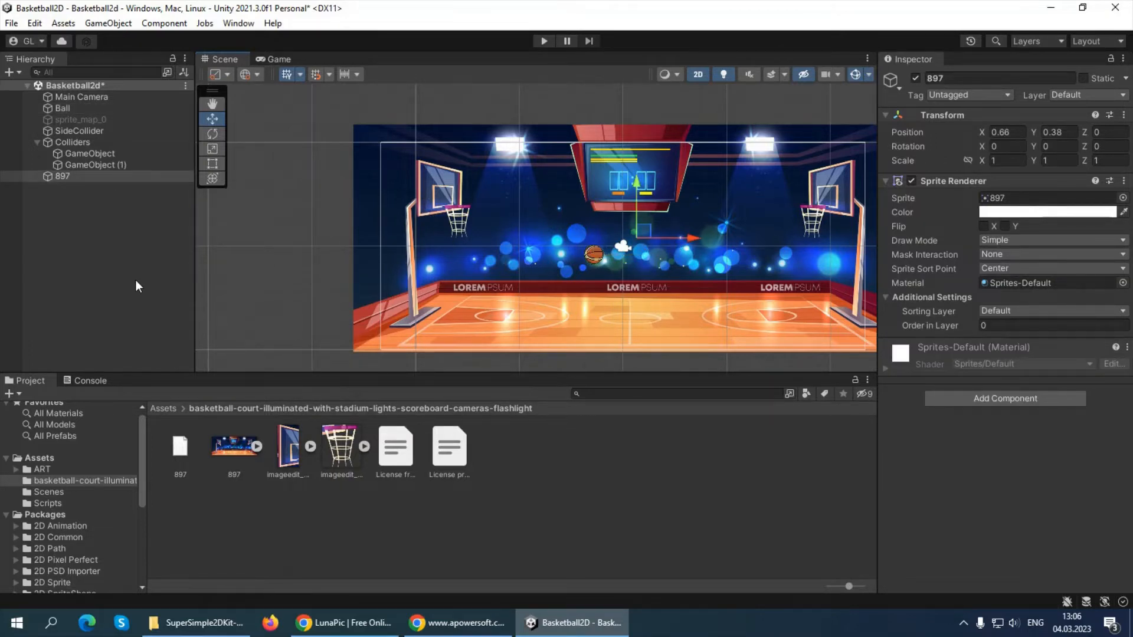
{"action": "left_click", "coordinate": [87, 222]}
{"action": "left_click", "coordinate": [72, 175]}
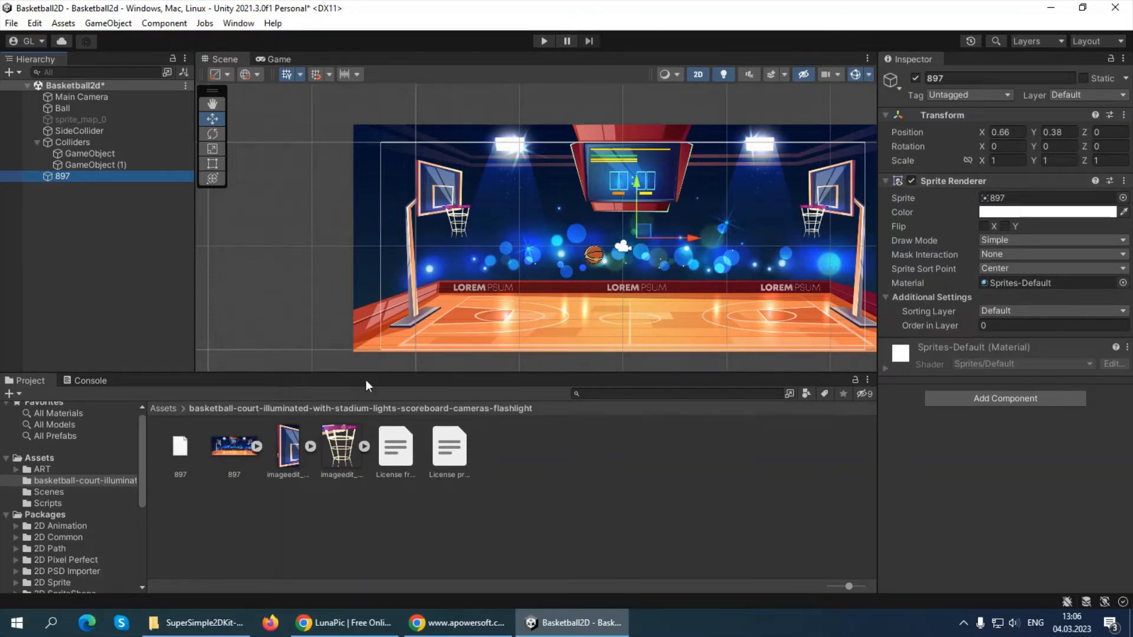
{"action": "left_click", "coordinate": [1015, 311]}
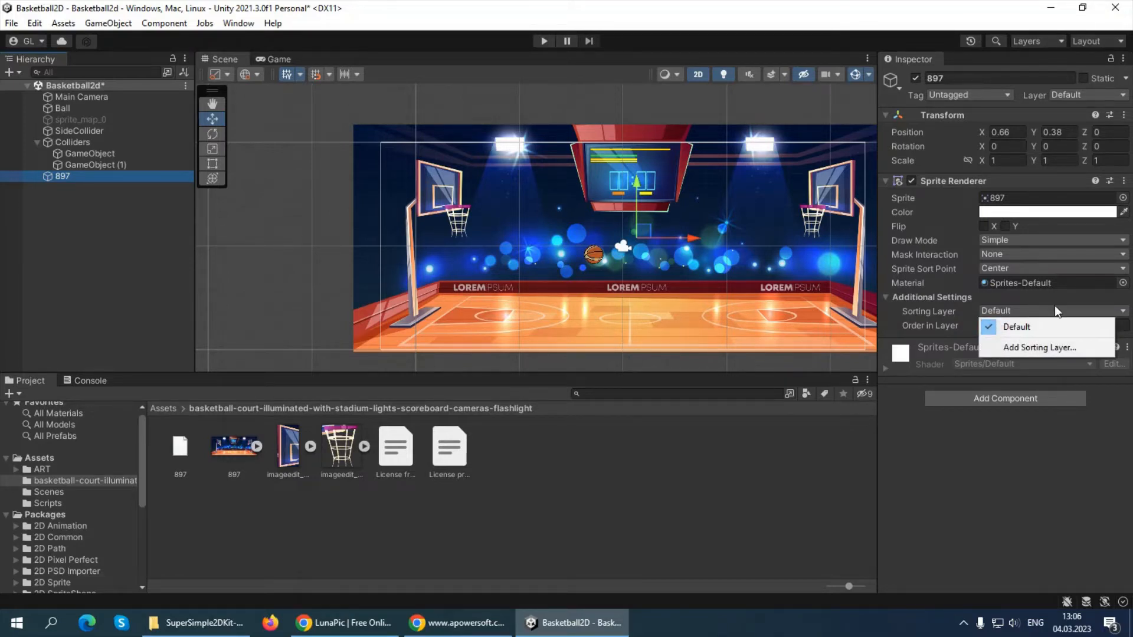
{"action": "left_click", "coordinate": [598, 495]}
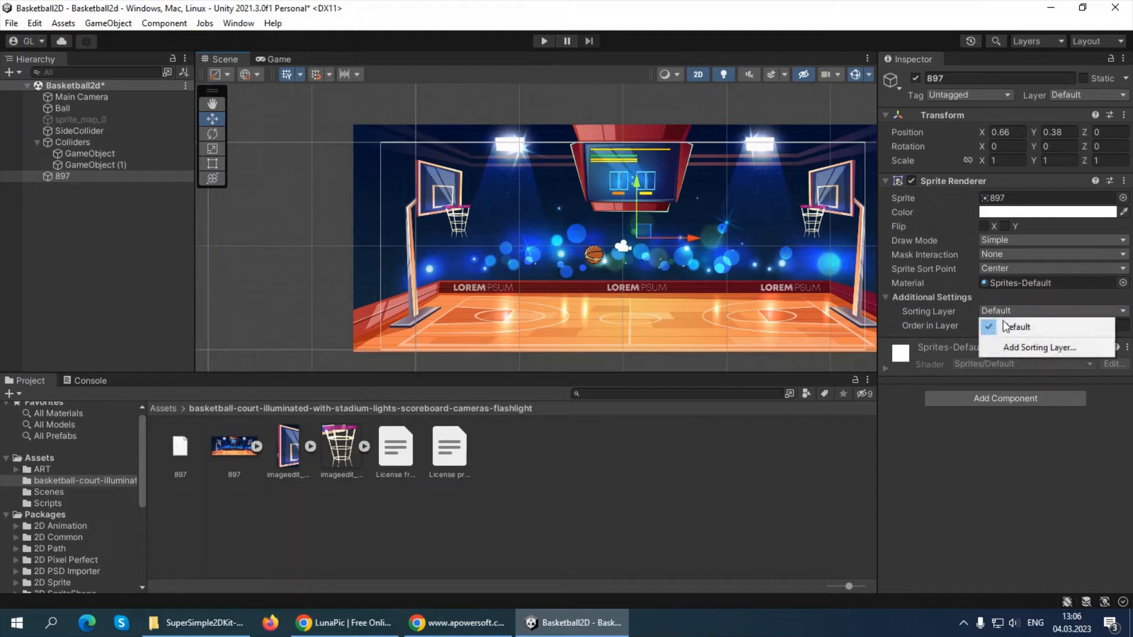
{"action": "left_click", "coordinate": [1025, 349]}
{"action": "left_click", "coordinate": [1091, 156]}
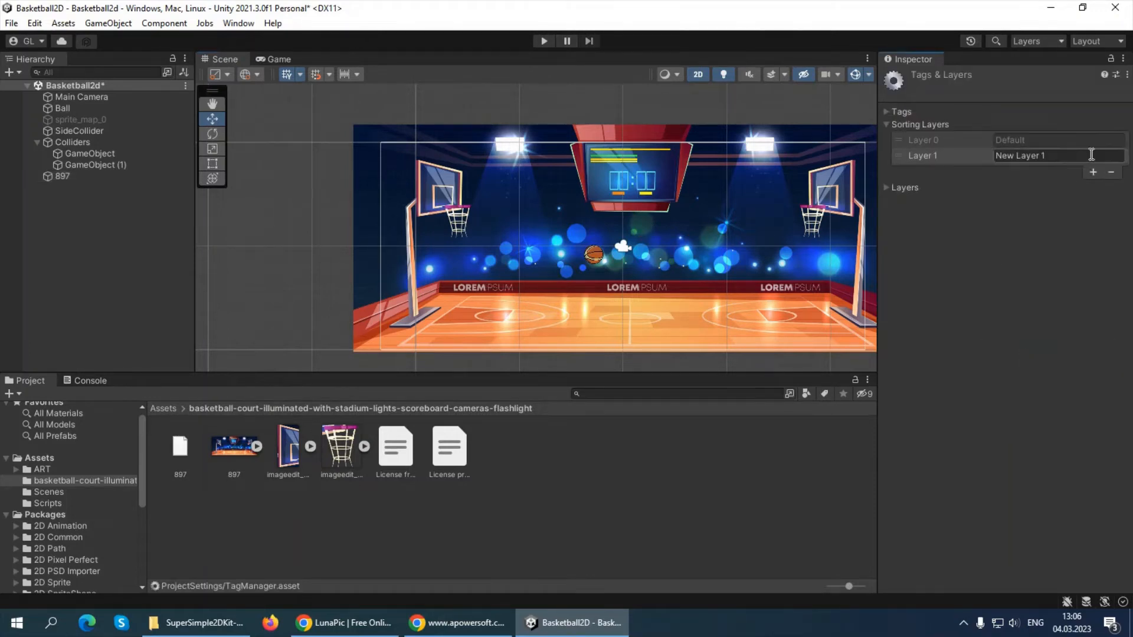
{"action": "type", "text": "Background"}
{"action": "left_click", "coordinate": [19, 228]}
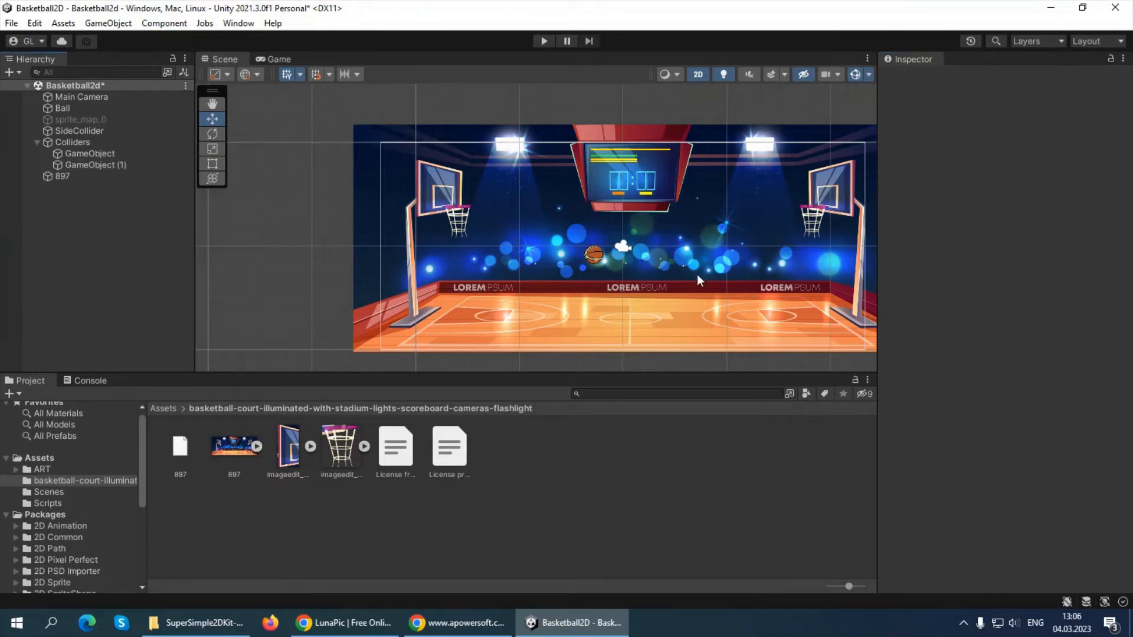
Step: Assign the court sprite 897 to the Background sorting layer
{"action": "left_click", "coordinate": [63, 175]}
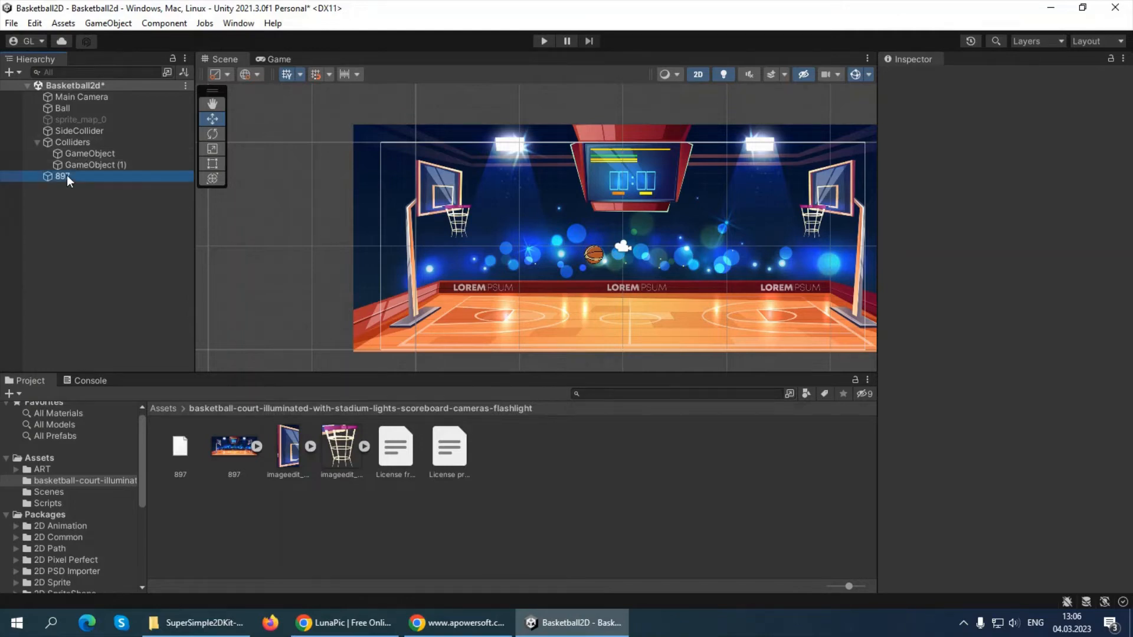
{"action": "left_click", "coordinate": [998, 312]}
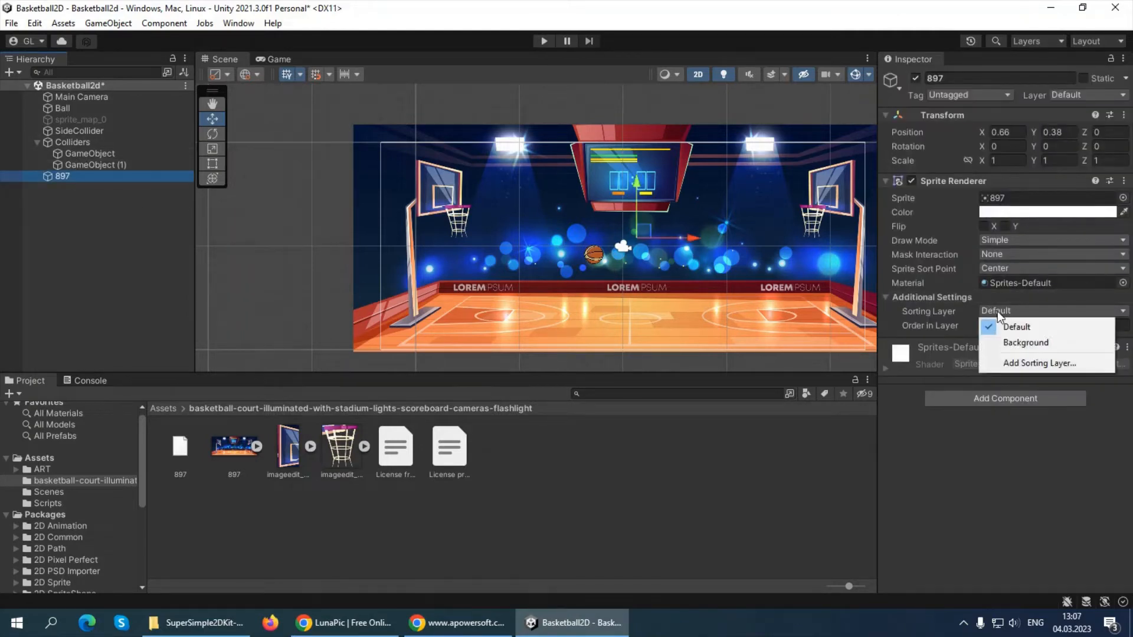
{"action": "left_click", "coordinate": [1008, 348]}
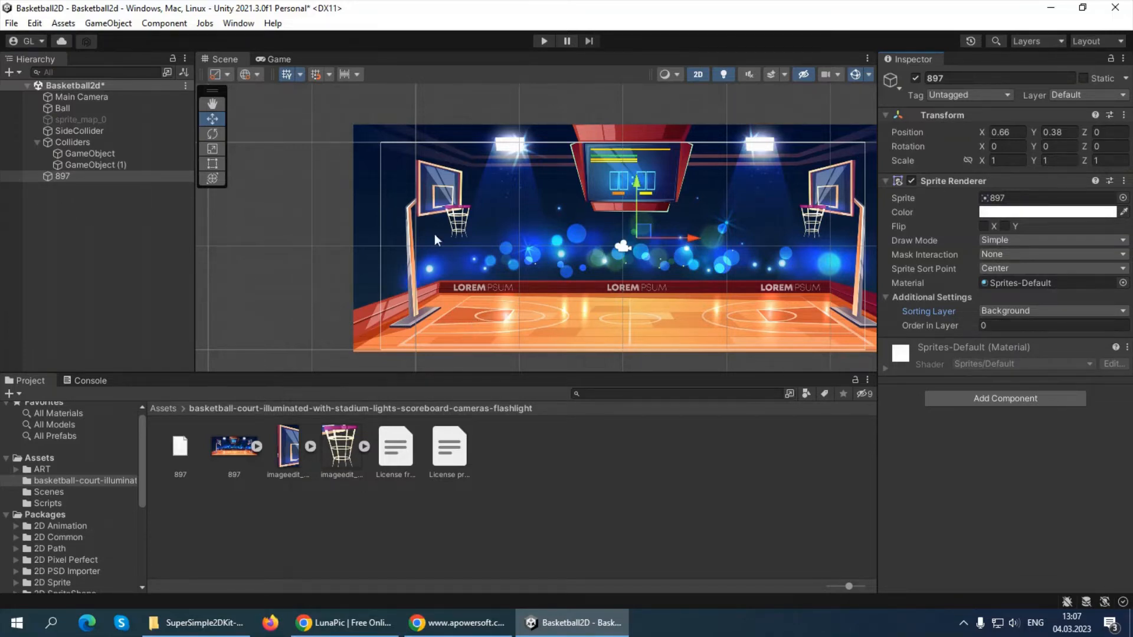
Step: Add a second sorting layer named Ball below Background, starting from the Ball's sorting layer setting
{"action": "left_click", "coordinate": [72, 109]}
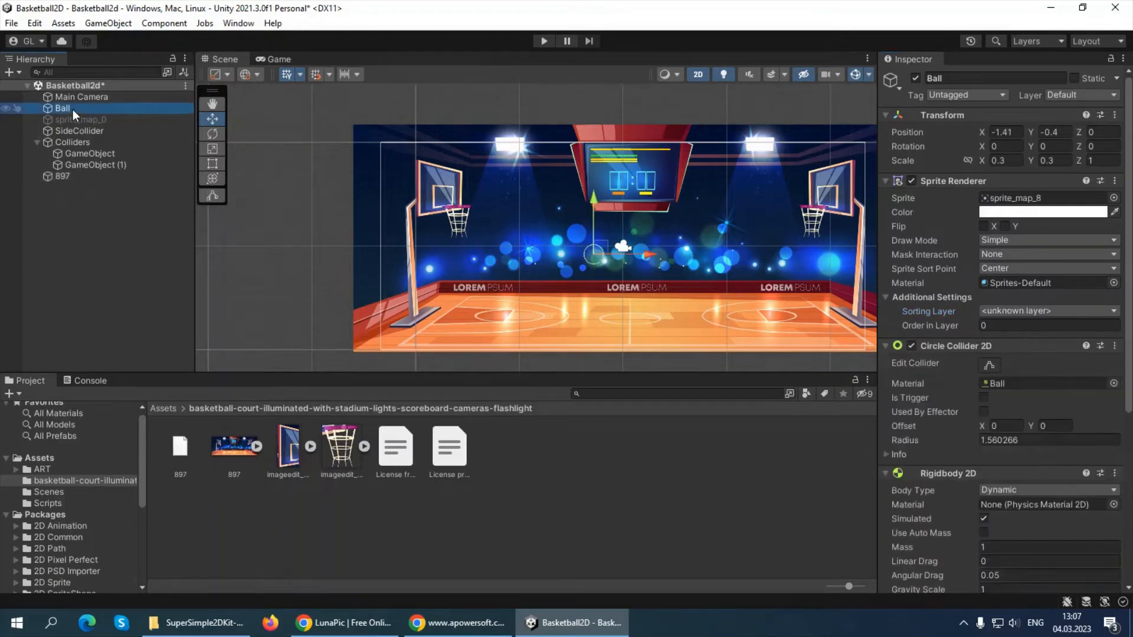
{"action": "scroll", "coordinate": [544, 256], "scroll_direction": "down", "scroll_amount": 6}
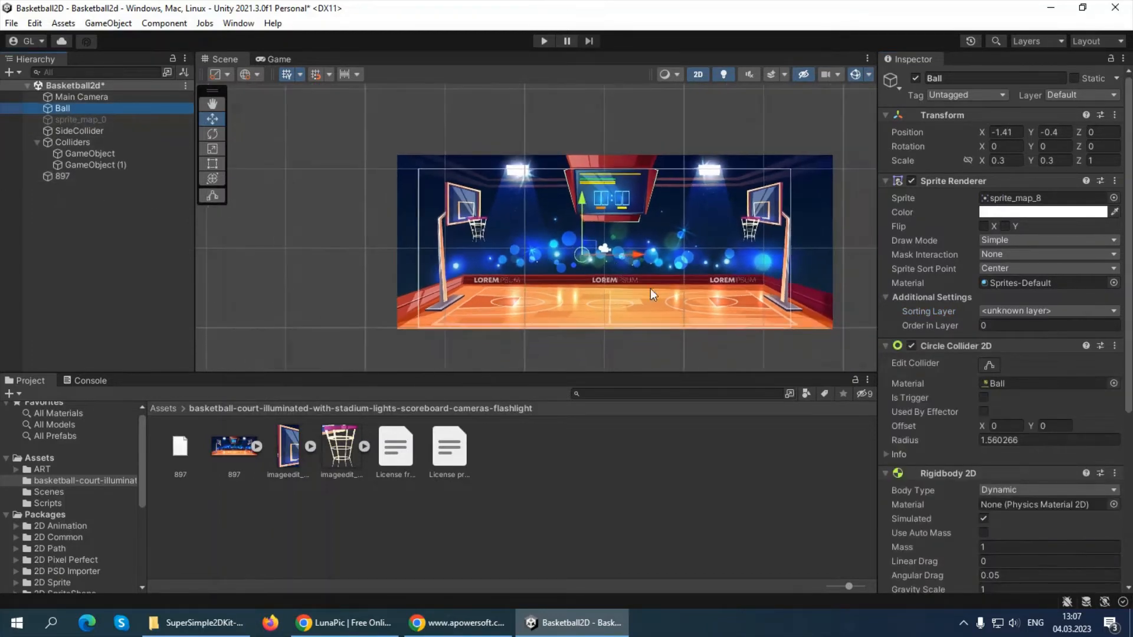
{"action": "scroll", "coordinate": [614, 283], "scroll_direction": "up", "scroll_amount": 7}
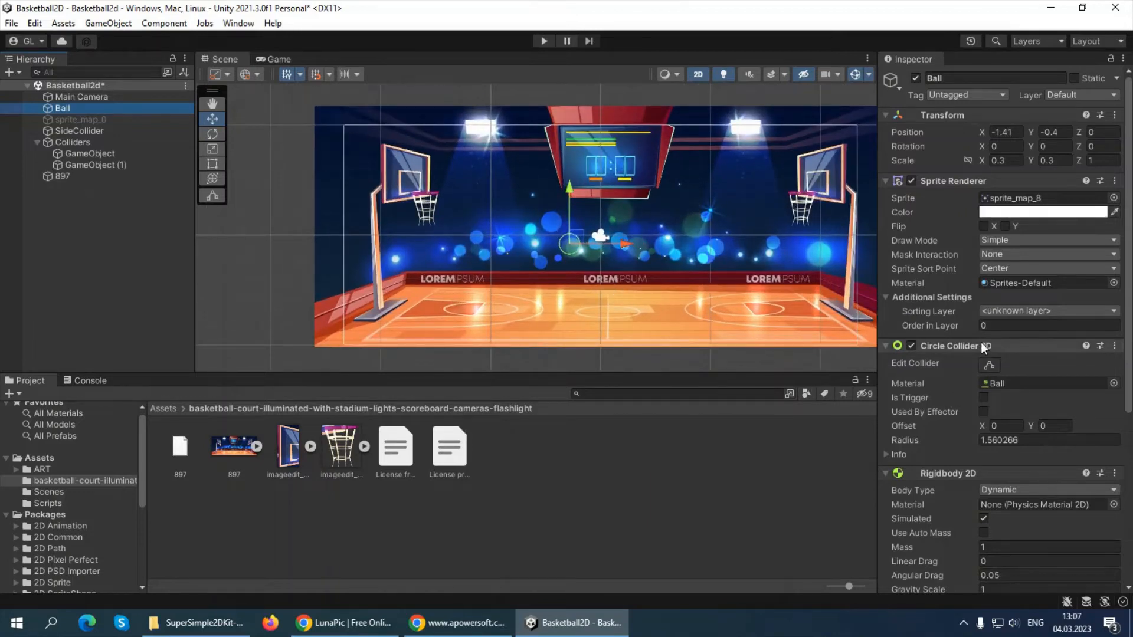
{"action": "left_click", "coordinate": [1015, 310]}
{"action": "left_click", "coordinate": [1011, 364]}
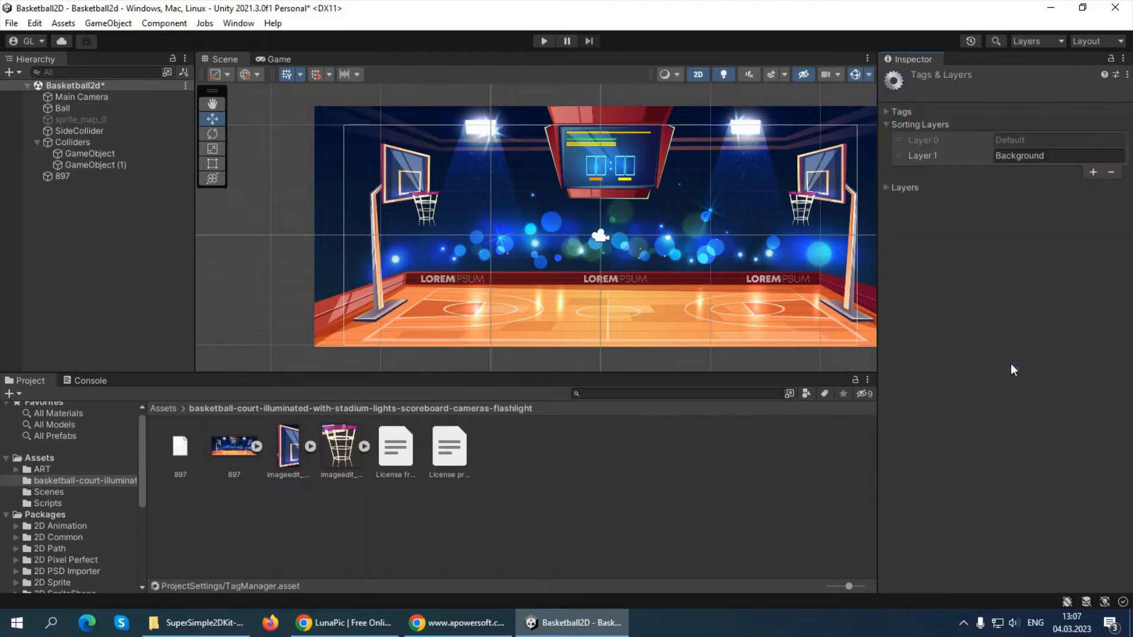
{"action": "left_click", "coordinate": [1093, 171]}
{"action": "left_click", "coordinate": [1070, 174]}
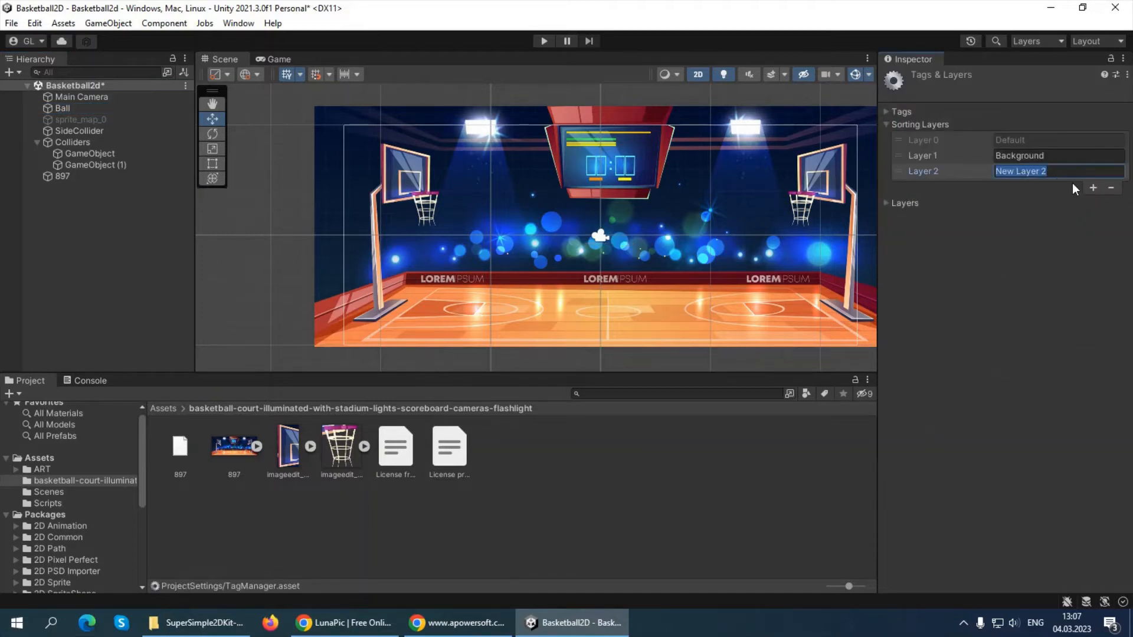
{"action": "type", "text": "Back"}
{"action": "key", "text": "BackSpace"}
{"action": "key", "text": "BackSpace"}
{"action": "type", "text": "ll"}
Step: Add a third sorting layer named Front below Ball and review the order of the layer names
{"action": "left_click", "coordinate": [1090, 187]}
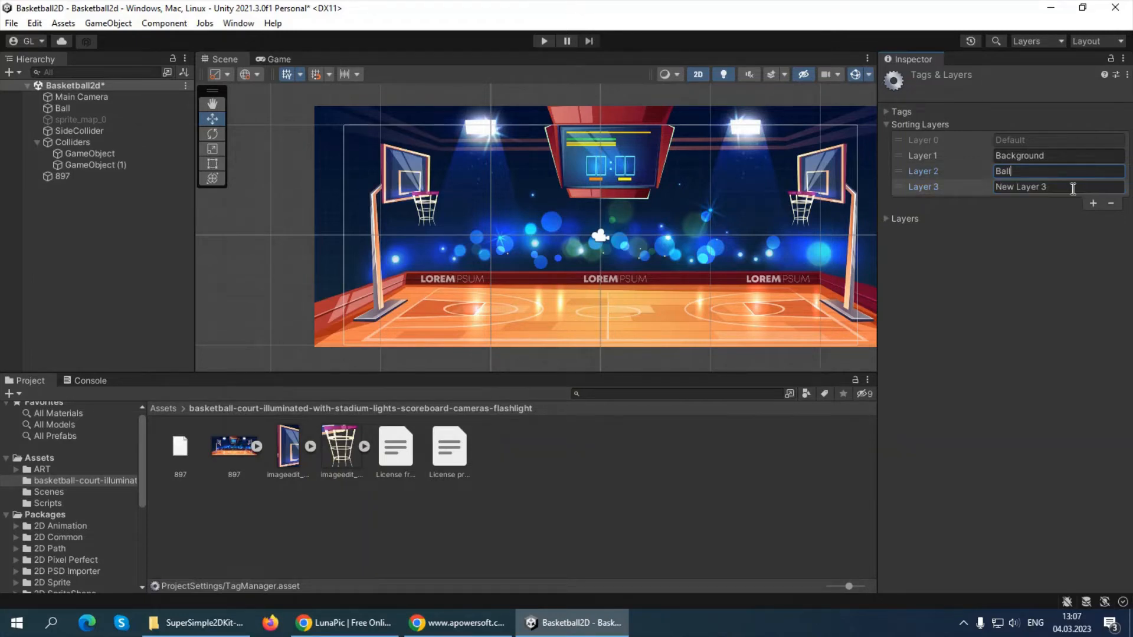
{"action": "left_click", "coordinate": [1073, 187]}
{"action": "type", "text": "Front"}
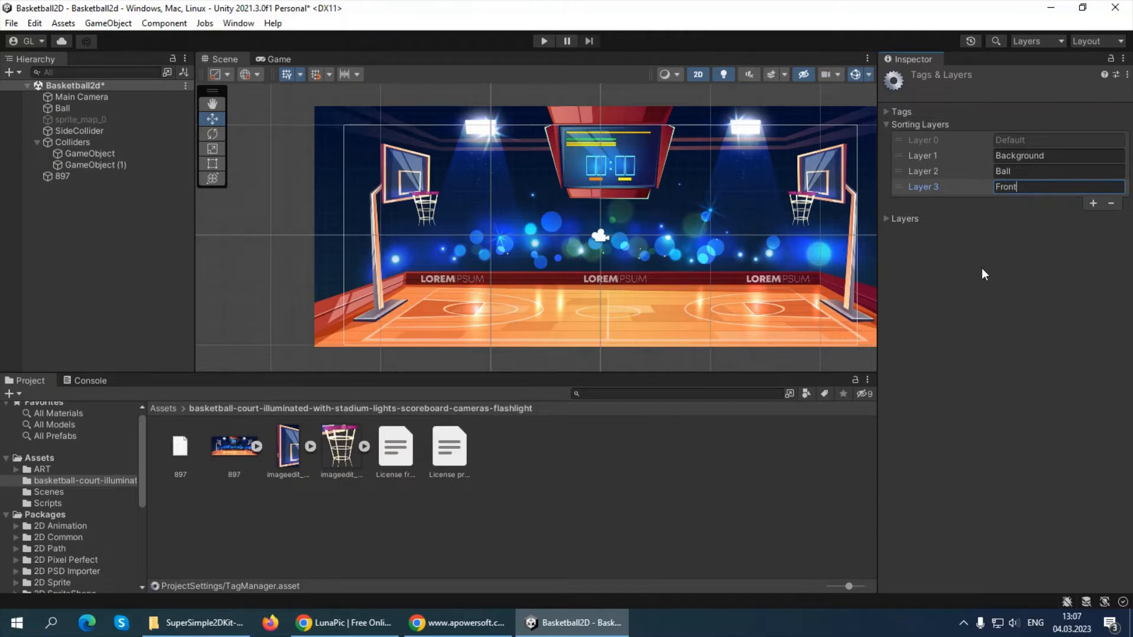
{"action": "left_click", "coordinate": [1013, 158]}
{"action": "left_click", "coordinate": [1013, 172]}
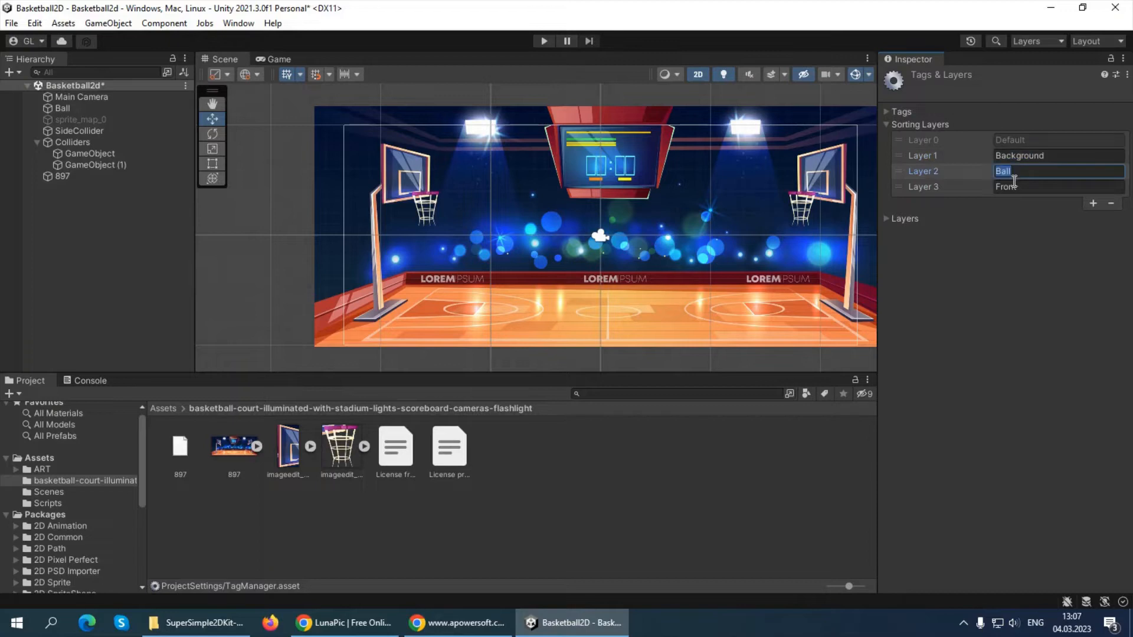
{"action": "left_click", "coordinate": [1017, 187]}
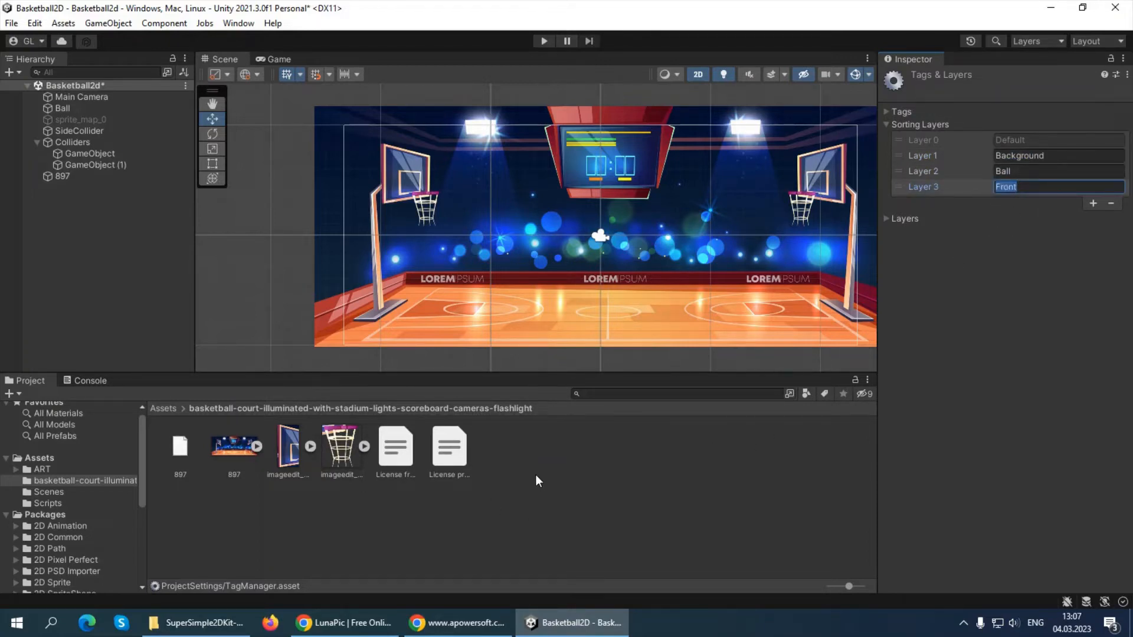
Step: Assign the Ball object to the Ball sorting layer
{"action": "left_click", "coordinate": [554, 430]}
{"action": "left_click", "coordinate": [437, 215]}
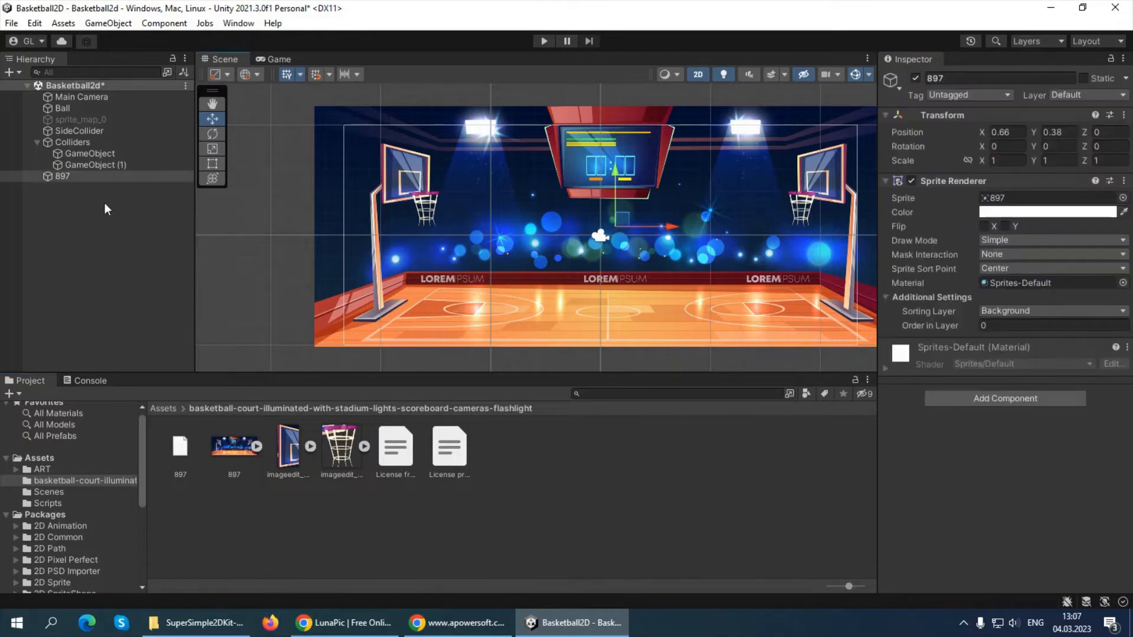
{"action": "left_click", "coordinate": [64, 109]}
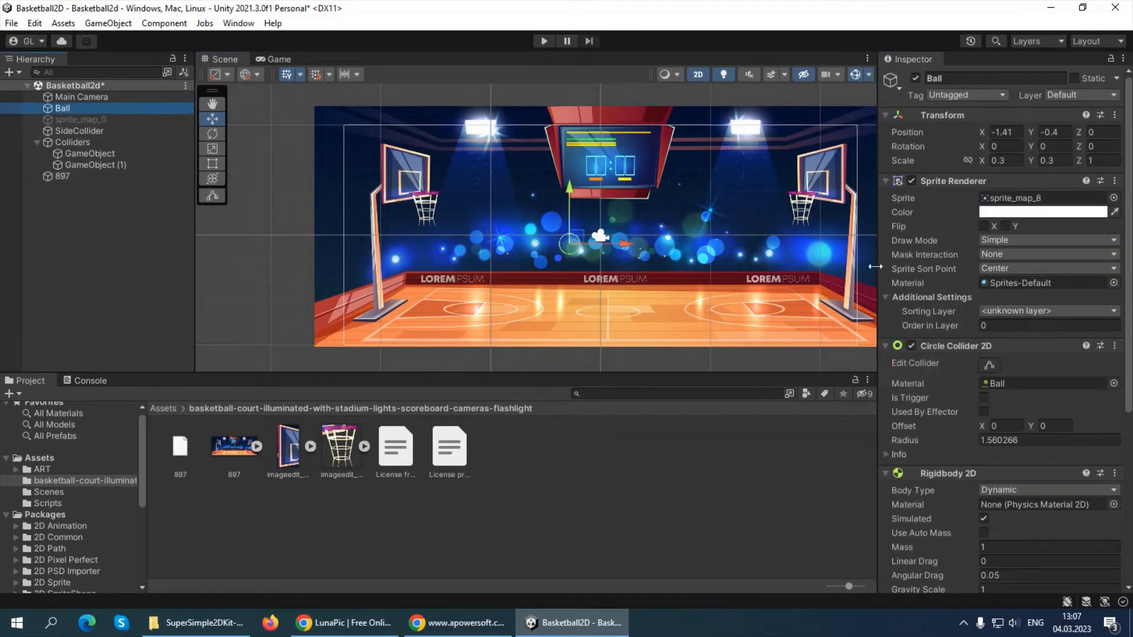
{"action": "left_click", "coordinate": [997, 311]}
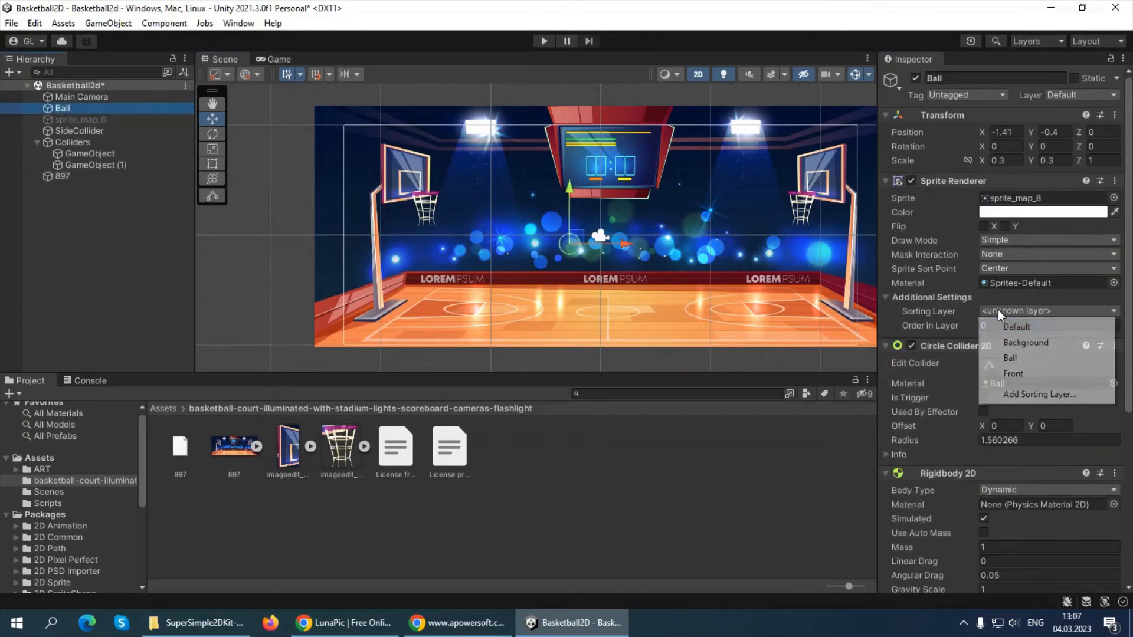
{"action": "left_click", "coordinate": [1010, 358]}
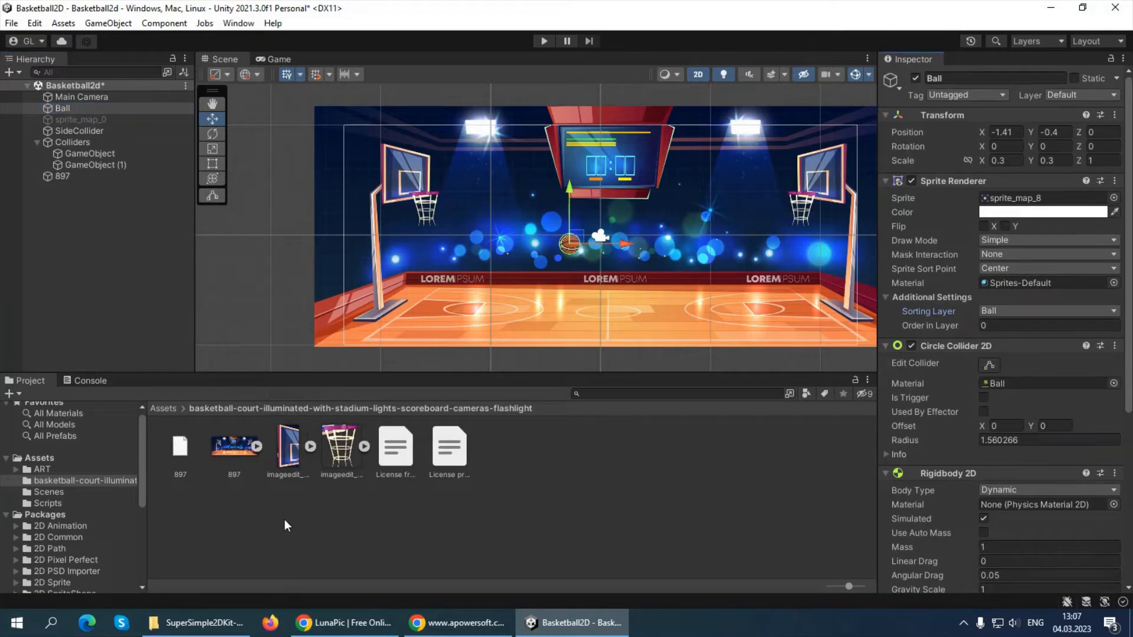
Step: Place the cropped backboard and net sprites in the scene beside the court's left edge, with the net below the backboard
{"action": "left_click", "coordinate": [302, 463]}
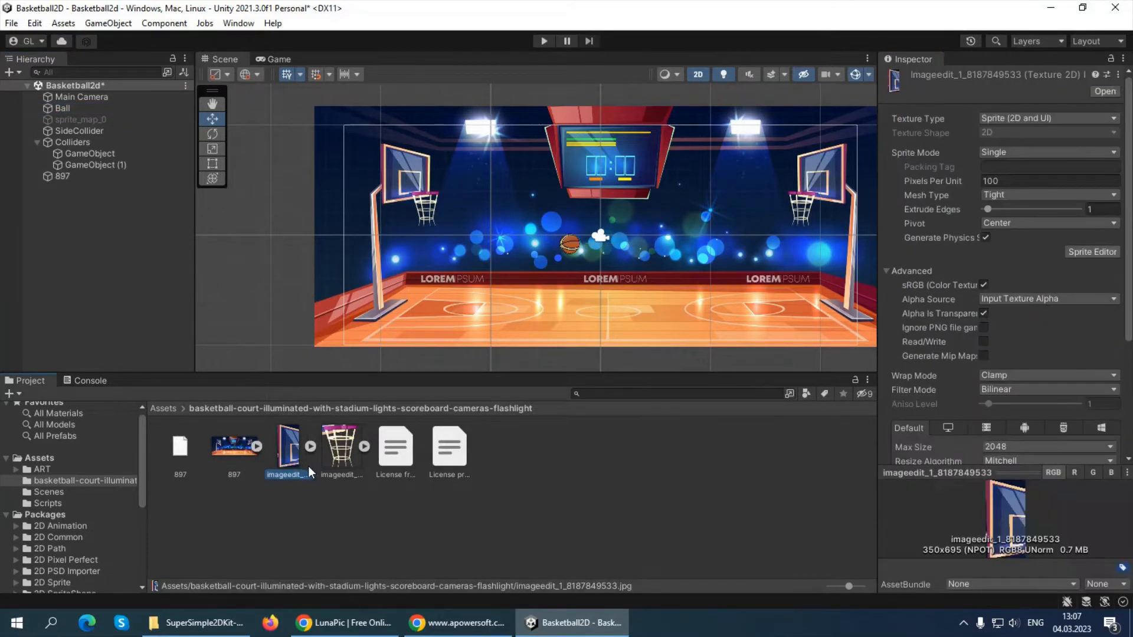
{"action": "left_click", "coordinate": [338, 448]}
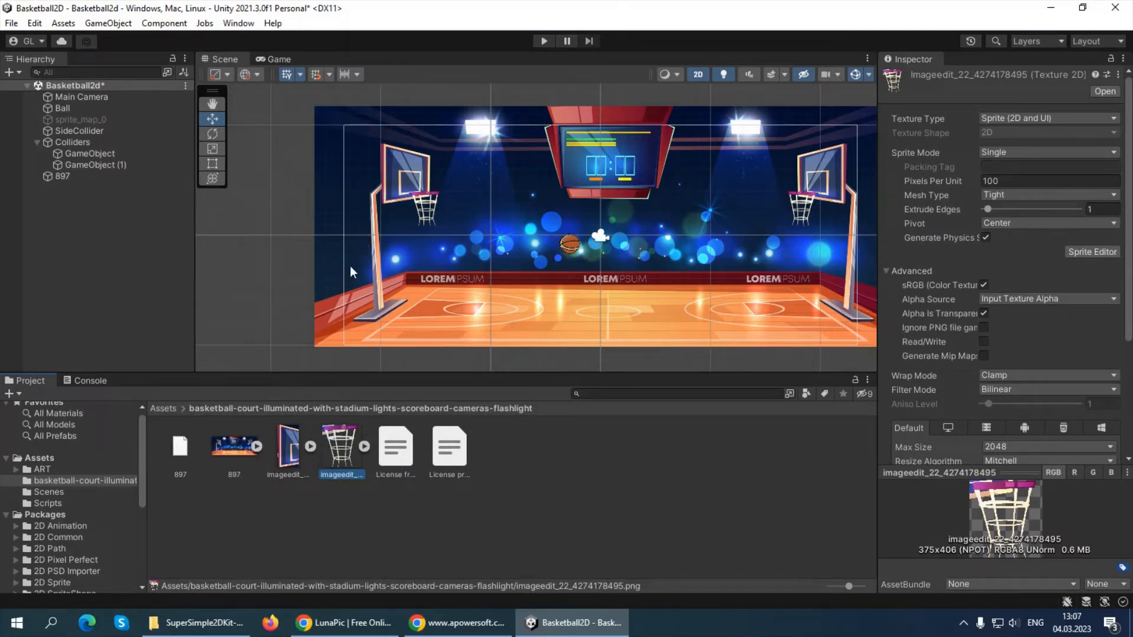
{"action": "left_click", "coordinate": [284, 462]}
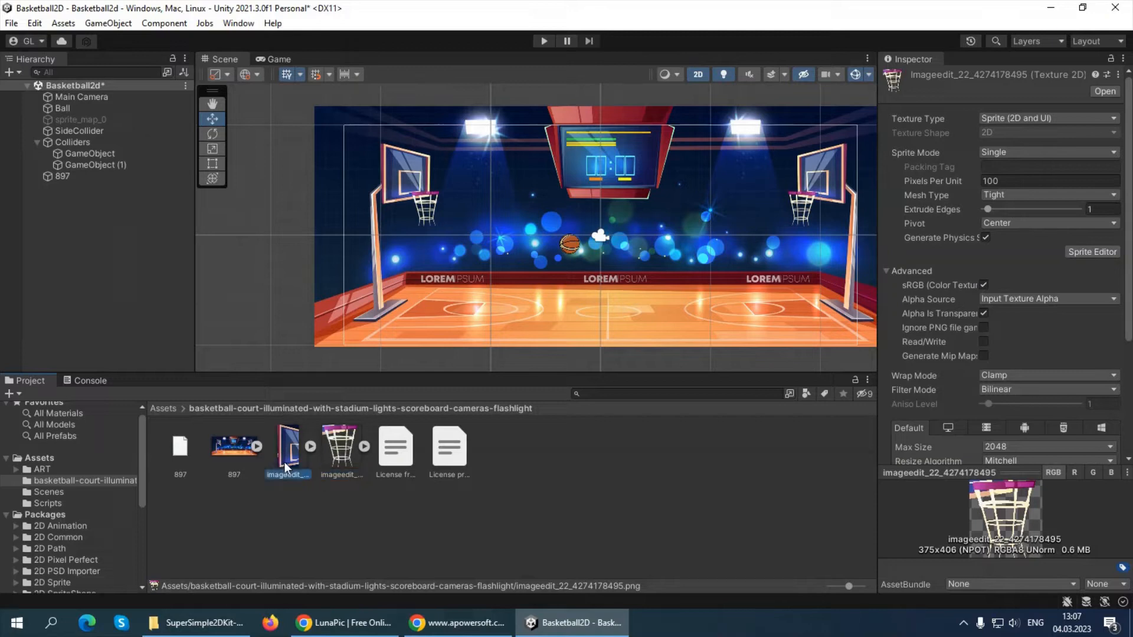
{"action": "left_click_drag", "start_coordinate": [285, 462], "coordinate": [294, 214]}
{"action": "left_click_drag", "start_coordinate": [342, 451], "coordinate": [285, 321]}
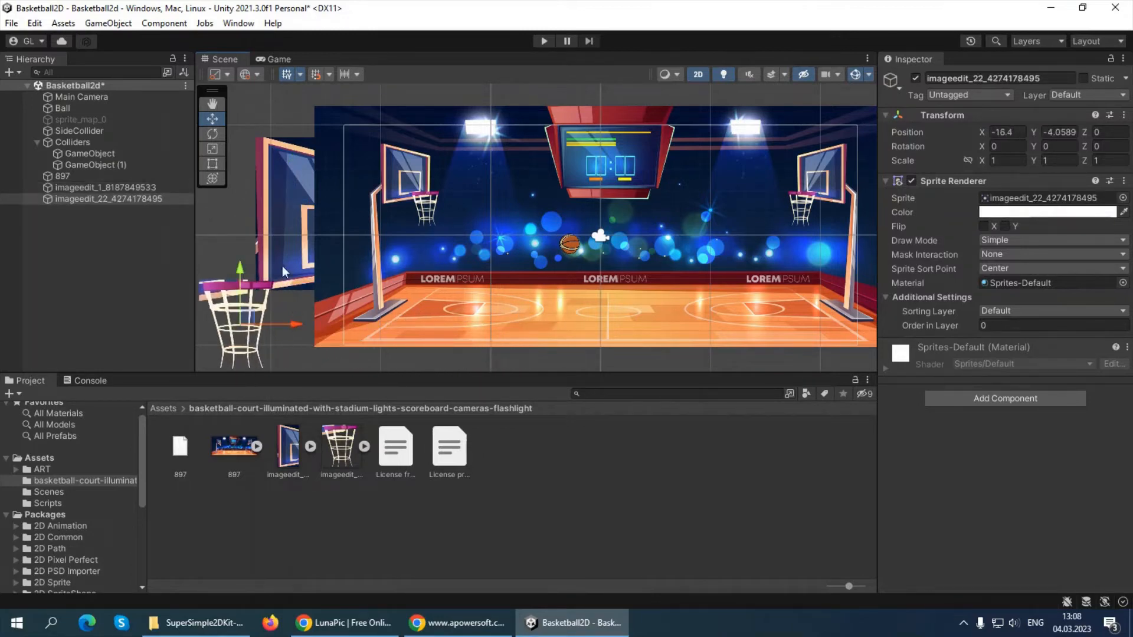
Step: Assign both the backboard and net sprites to the Front sorting layer
{"action": "left_click", "coordinate": [121, 177]}
{"action": "left_click", "coordinate": [120, 187]}
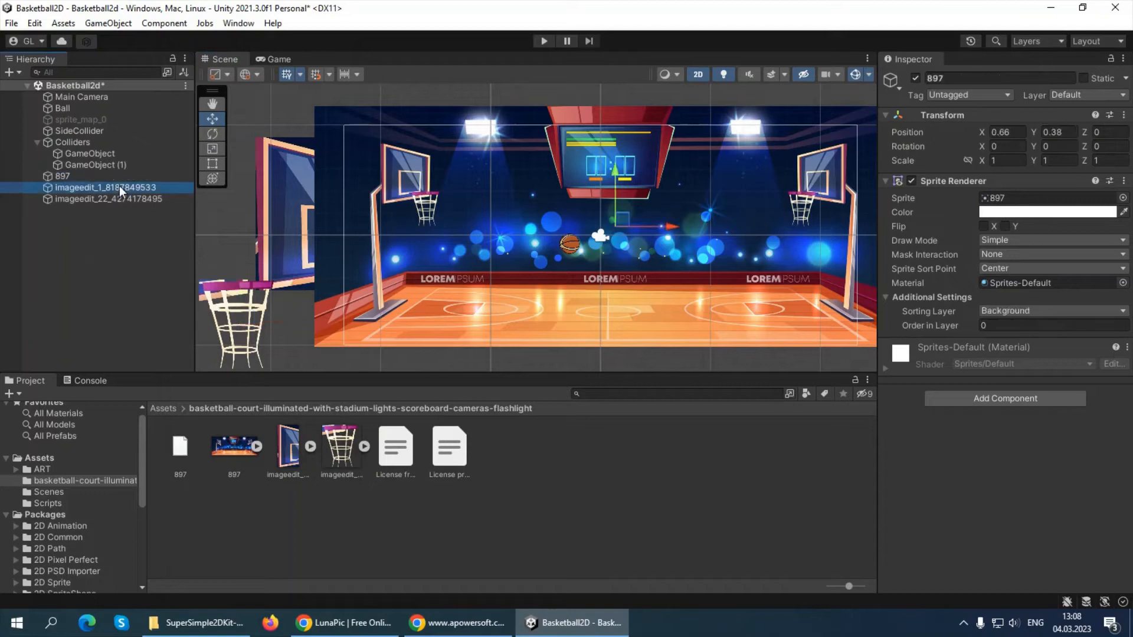
{"action": "left_click", "coordinate": [119, 198], "text": "shift"}
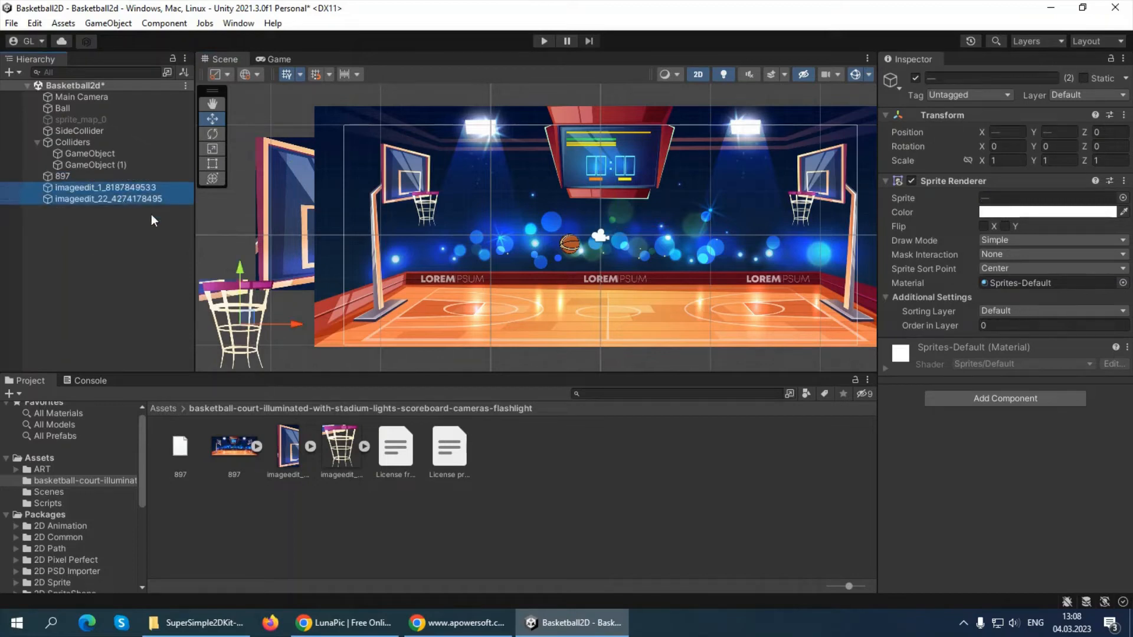
{"action": "left_click", "coordinate": [1000, 310]}
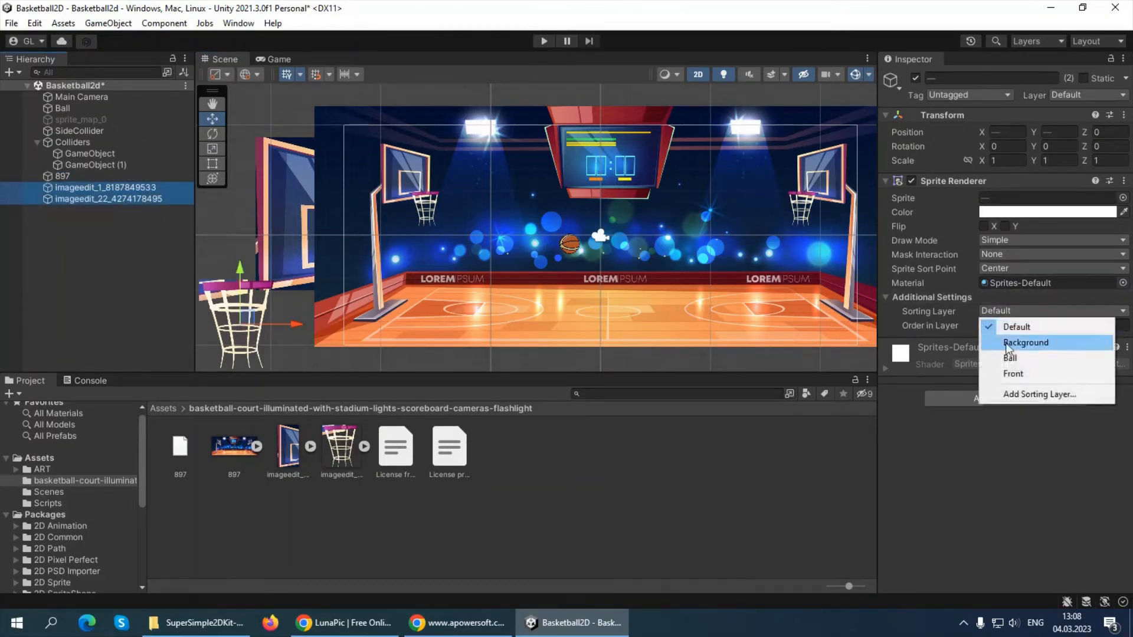
{"action": "left_click", "coordinate": [1013, 374]}
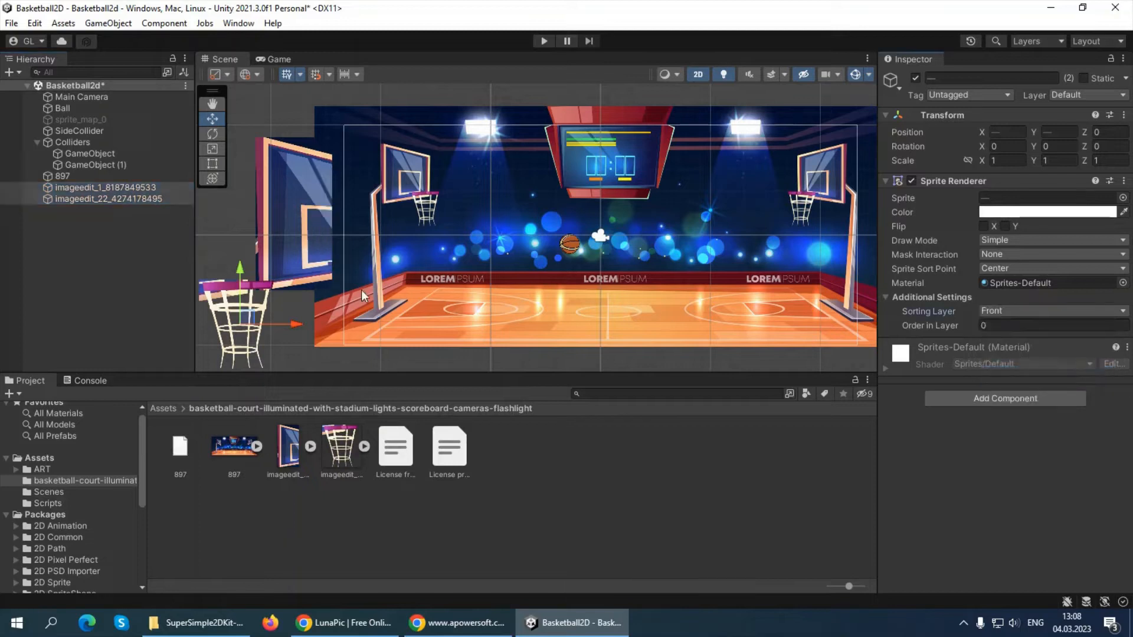
Step: Shift both sprites slightly left, and move the backboard sprite over the court's left backboard, at about X -10.06 and Y 2.25
{"action": "left_click_drag", "start_coordinate": [291, 325], "coordinate": [273, 305]}
{"action": "left_click", "coordinate": [295, 225]}
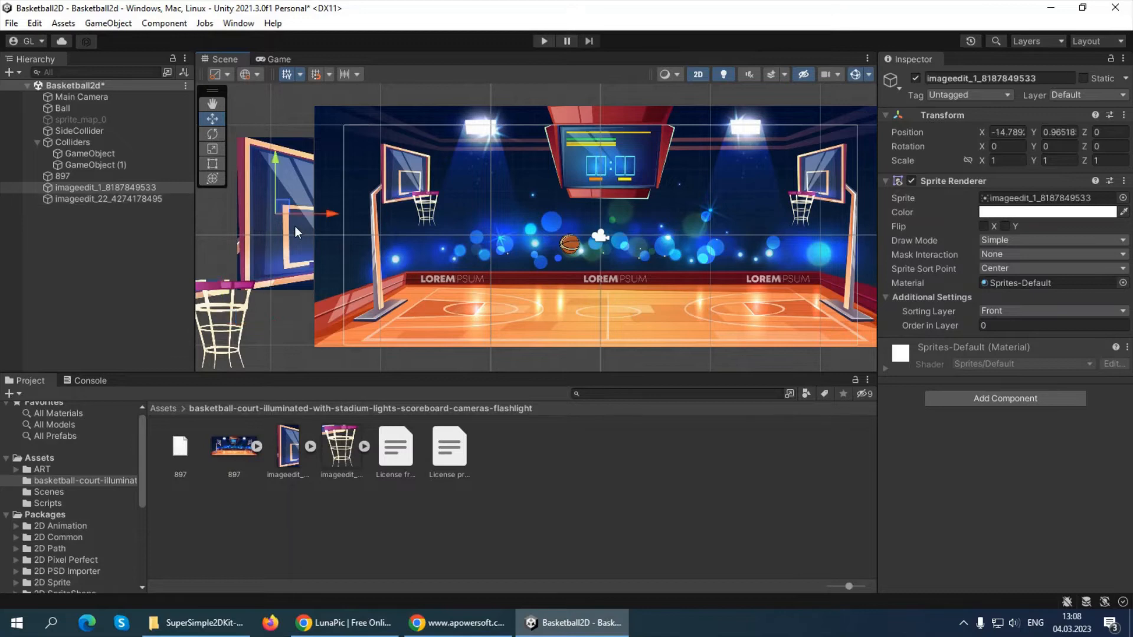
{"action": "left_click_drag", "start_coordinate": [322, 214], "coordinate": [380, 128]}
Step: Set the backboard sprite's scale to 0.35 in X and 0.4 in Y
{"action": "left_click", "coordinate": [993, 160]}
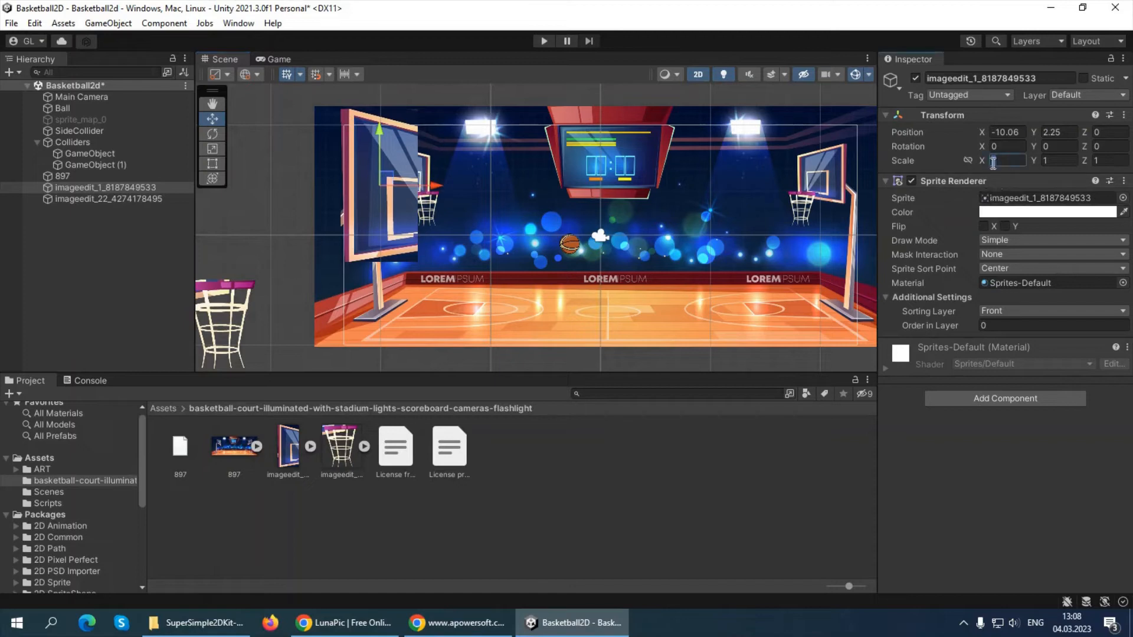
{"action": "type", "text": "0.35"}
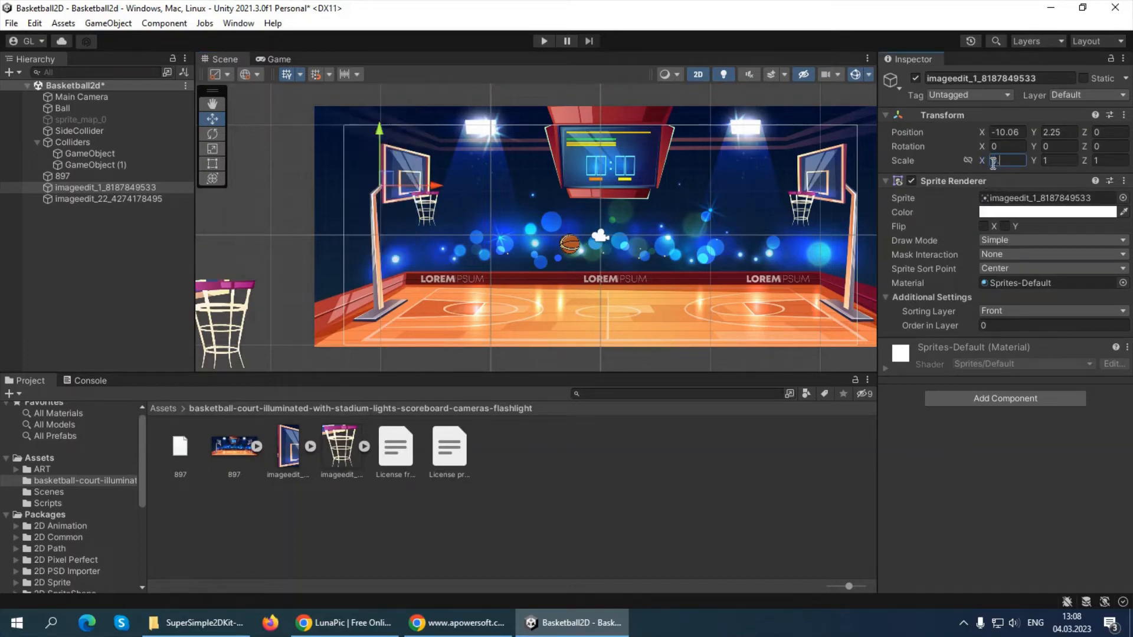
{"action": "left_click", "coordinate": [1043, 162]}
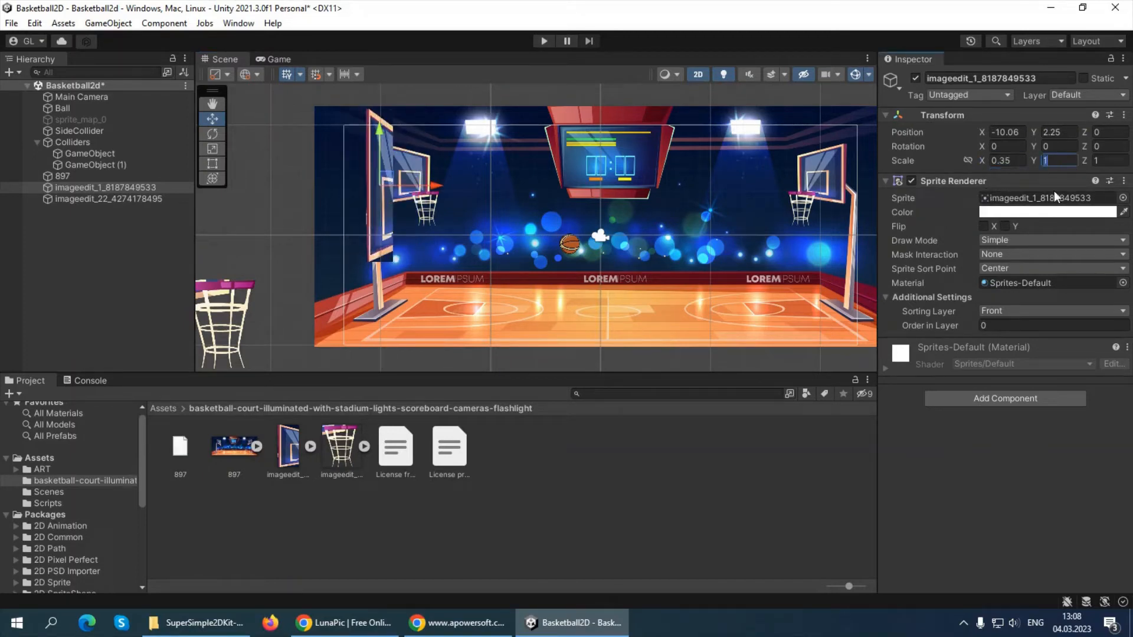
{"action": "type", "text": "0.4"}
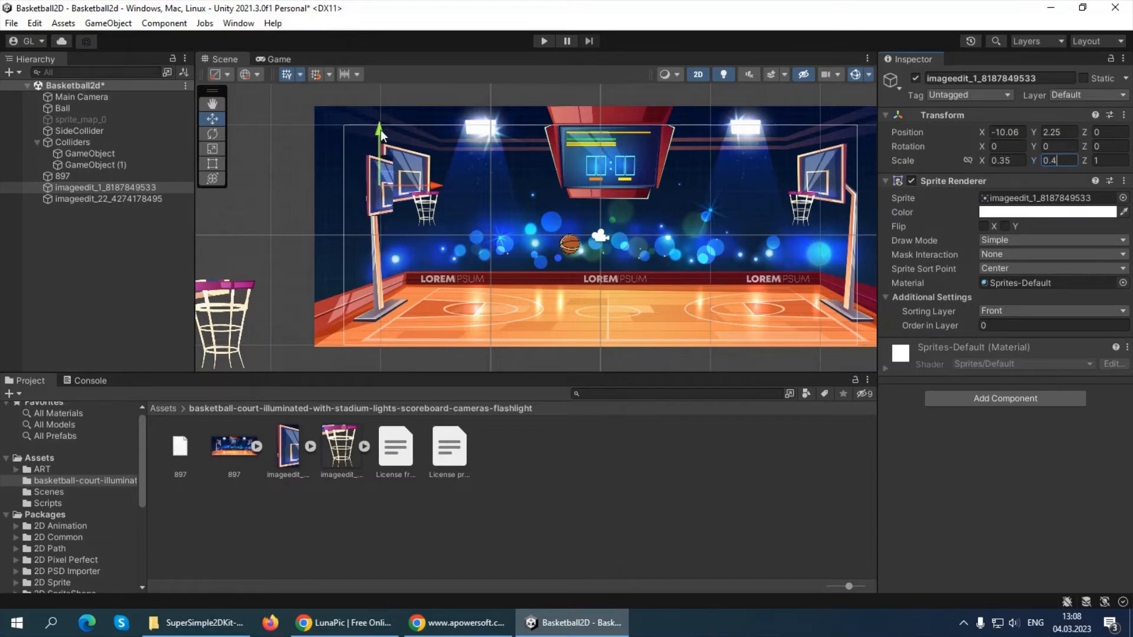
Step: Align the backboard sprite exactly over the court's left backboard, at about X -9.28 and Y 2.78
{"action": "left_click_drag", "start_coordinate": [381, 134], "coordinate": [381, 114]}
{"action": "left_click_drag", "start_coordinate": [434, 171], "coordinate": [456, 172]}
{"action": "scroll", "coordinate": [414, 173], "scroll_direction": "up", "scroll_amount": 5}
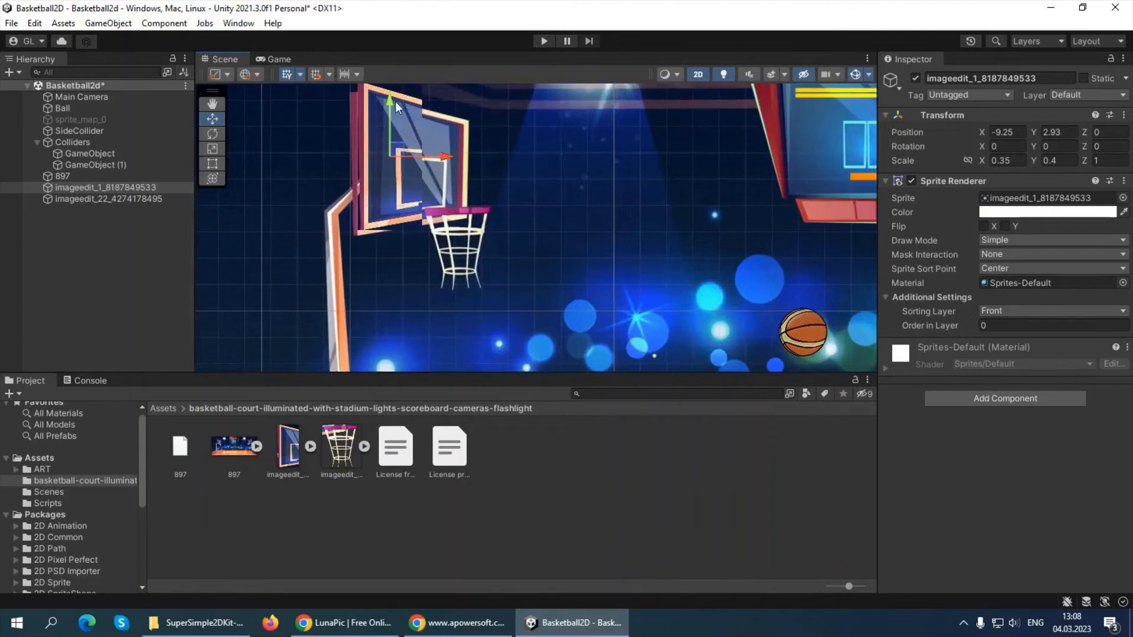
{"action": "left_click_drag", "start_coordinate": [395, 102], "coordinate": [380, 111]}
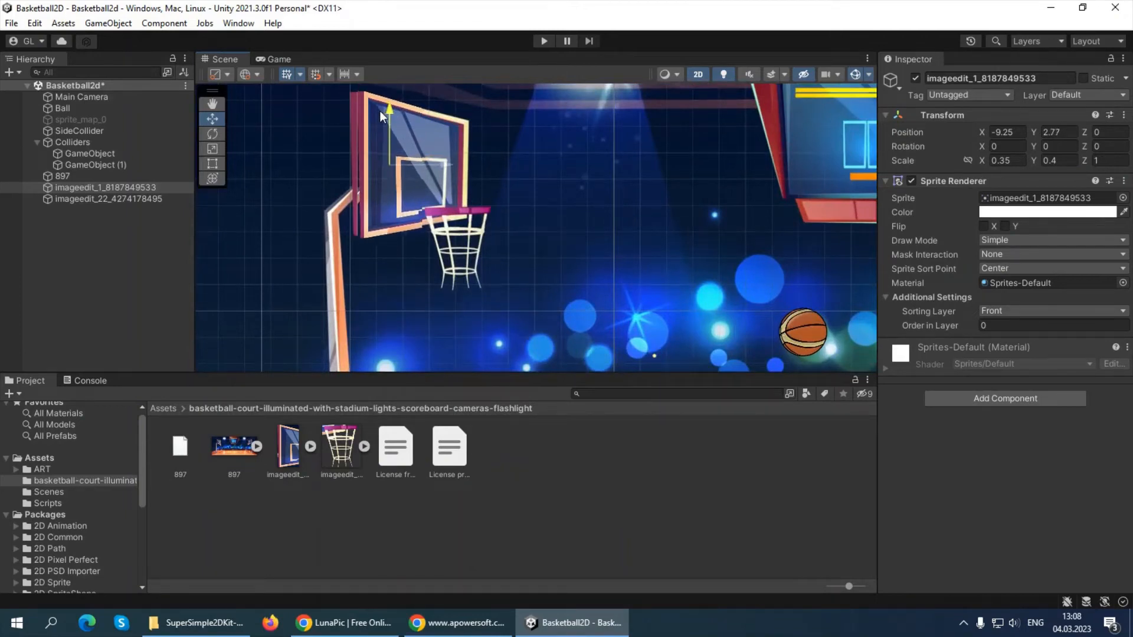
{"action": "left_click_drag", "start_coordinate": [442, 164], "coordinate": [443, 167]}
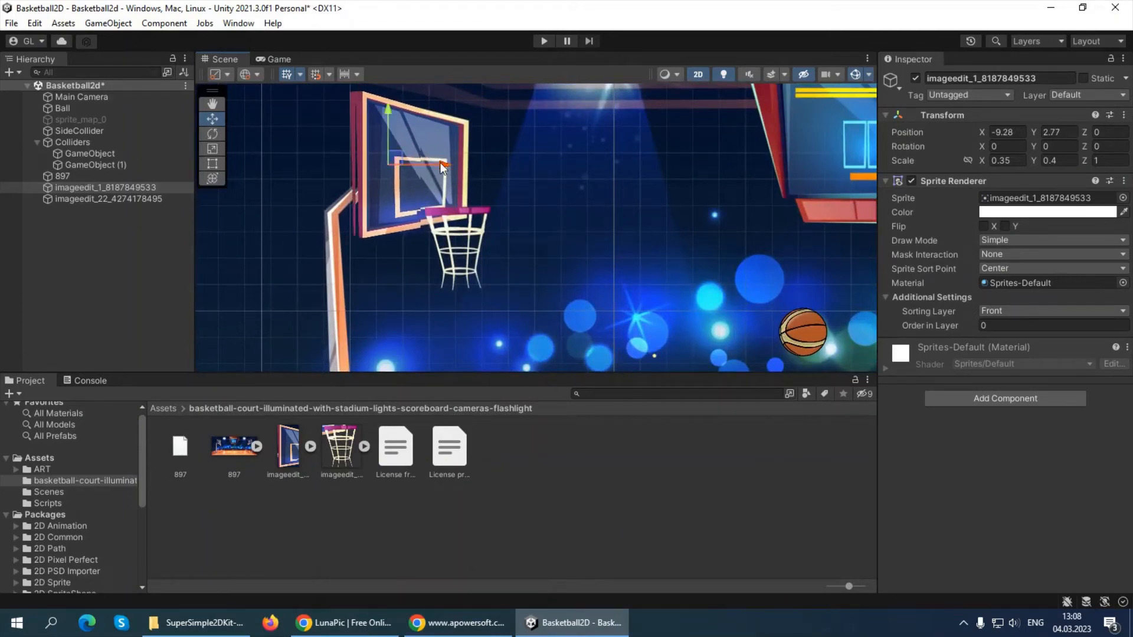
{"action": "left_click_drag", "start_coordinate": [391, 112], "coordinate": [389, 111]}
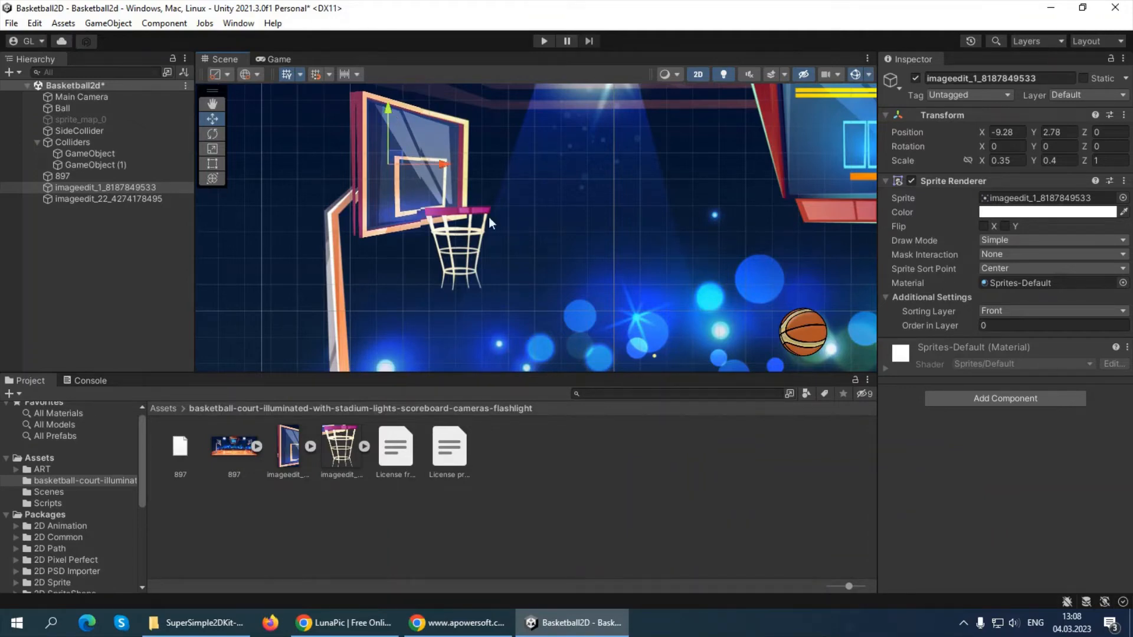
Step: Examine how the backboard sprite lines up with the court artwork from near and far
{"action": "scroll", "coordinate": [490, 219], "scroll_direction": "down", "scroll_amount": 6}
{"action": "scroll", "coordinate": [586, 268], "scroll_direction": "up", "scroll_amount": 3}
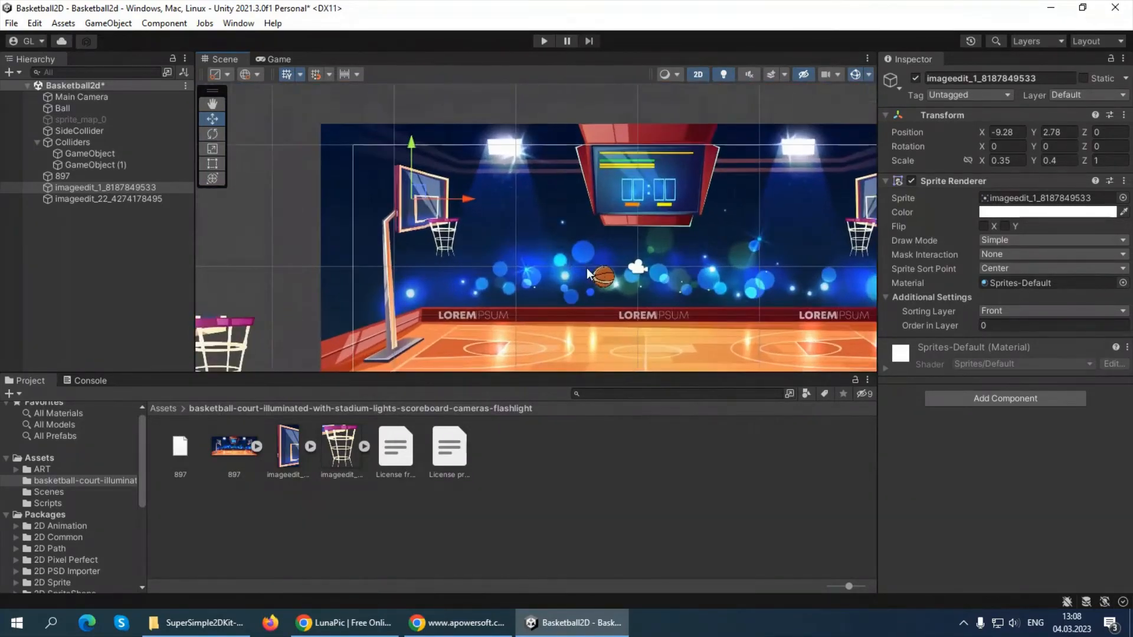
{"action": "left_click", "coordinate": [660, 540]}
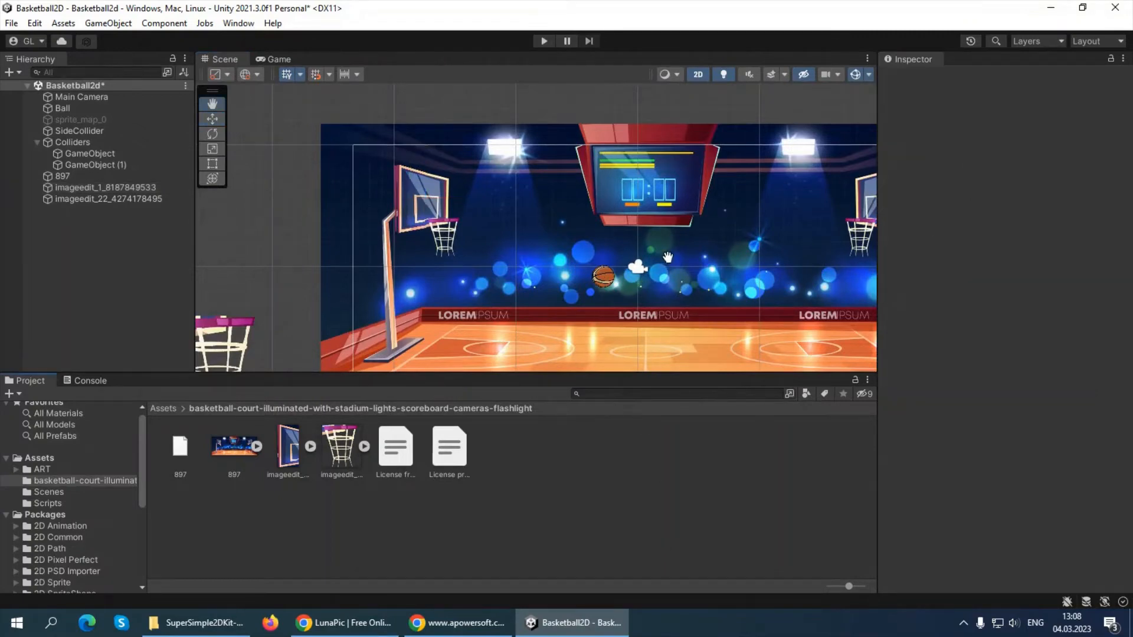
{"action": "middle_click_drag", "start_coordinate": [530, 245], "coordinate": [446, 233]}
{"action": "scroll", "coordinate": [452, 245], "scroll_direction": "down", "scroll_amount": 6}
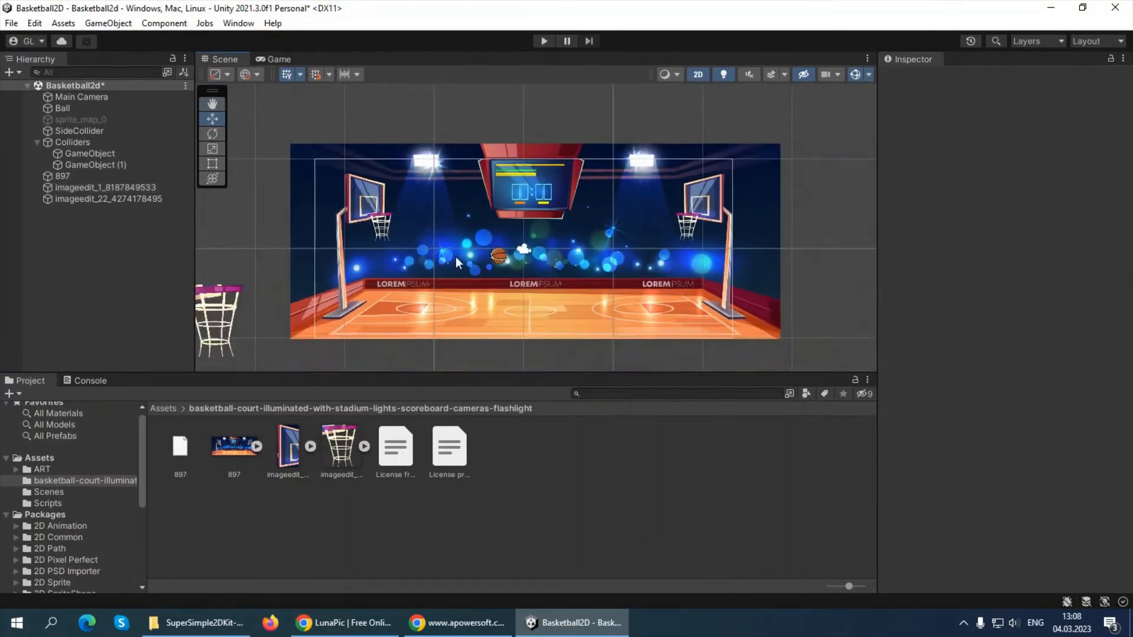
{"action": "scroll", "coordinate": [420, 230], "scroll_direction": "up", "scroll_amount": 6}
{"action": "scroll", "coordinate": [366, 244], "scroll_direction": "down", "scroll_amount": 5}
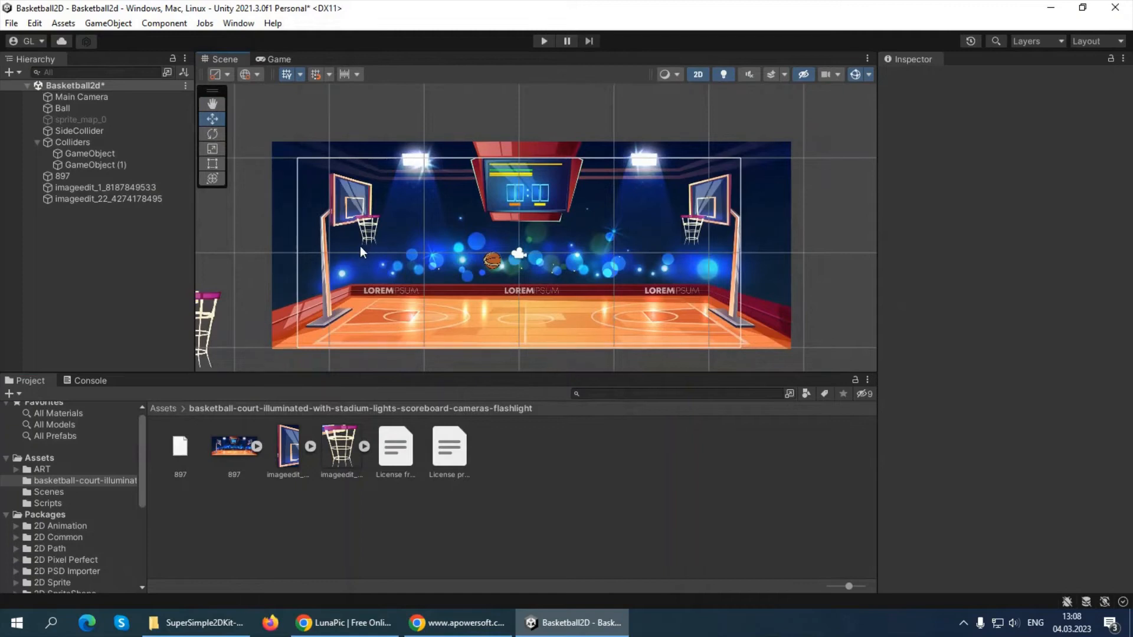
{"action": "middle_click_drag", "start_coordinate": [367, 251], "coordinate": [425, 249]}
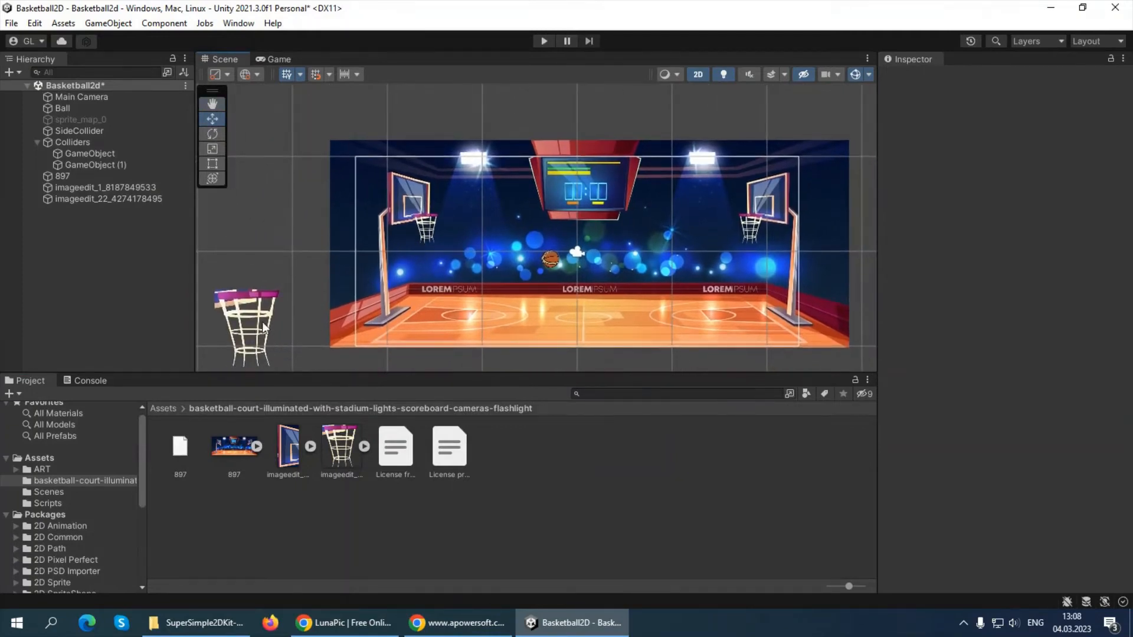
Step: Move the net sprite near the court's left hoop, at about X -9.29 and Y 0.2, and scale it to 0.4 in X and Y
{"action": "left_click", "coordinate": [103, 199]}
{"action": "left_click_drag", "start_coordinate": [233, 295], "coordinate": [429, 196]}
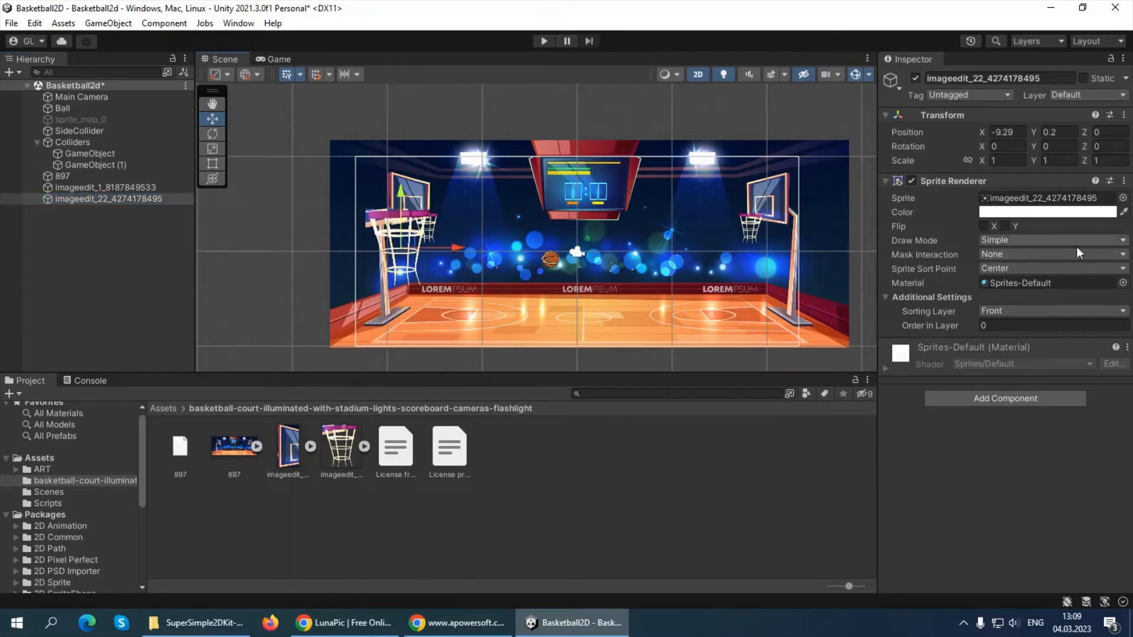
{"action": "left_click", "coordinate": [1009, 158]}
{"action": "type", "text": "0.4"}
{"action": "key", "text": "Tab"}
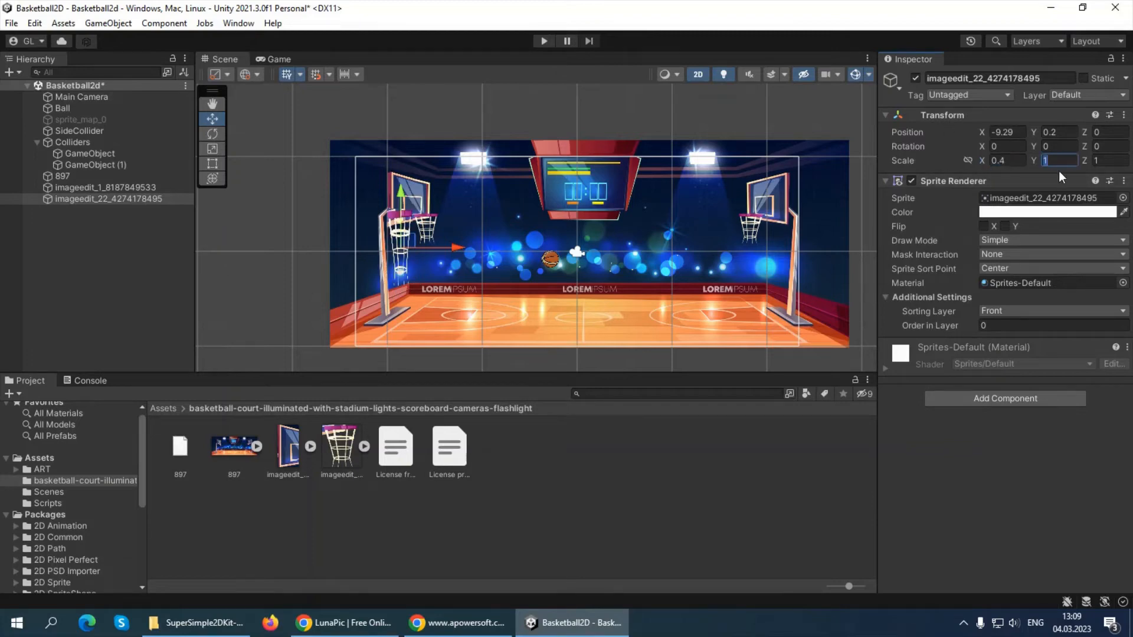
{"action": "type", "text": "0.4"}
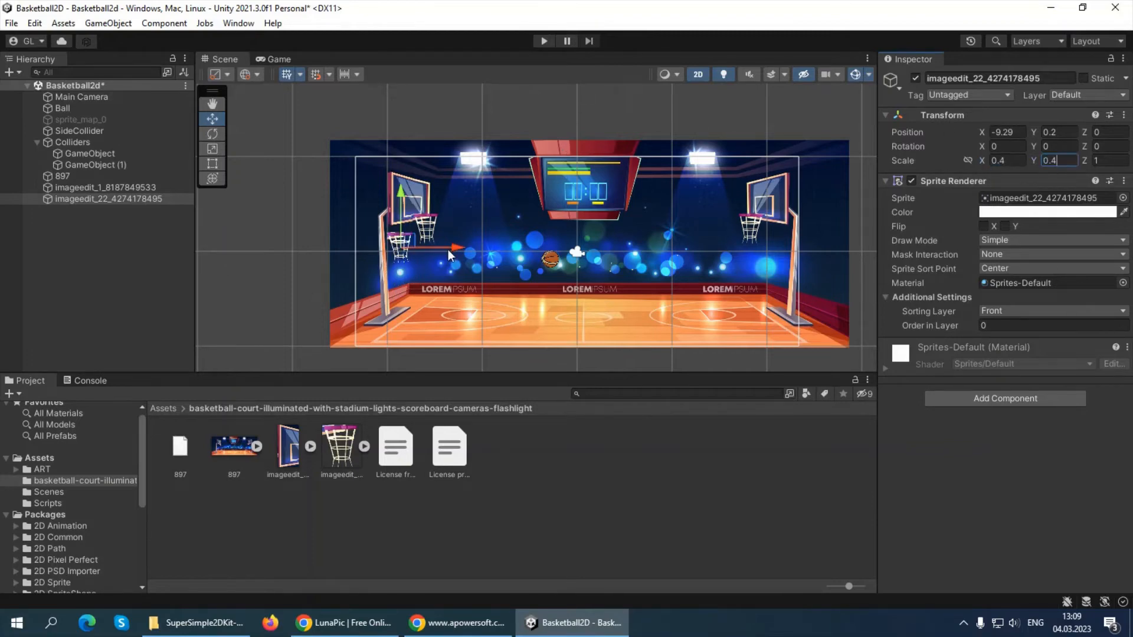
Step: Align the net sprite over the court's left net, at about X -7.93 and Y 1.2
{"action": "left_click_drag", "start_coordinate": [448, 250], "coordinate": [480, 254]}
{"action": "scroll", "coordinate": [452, 236], "scroll_direction": "up", "scroll_amount": 6}
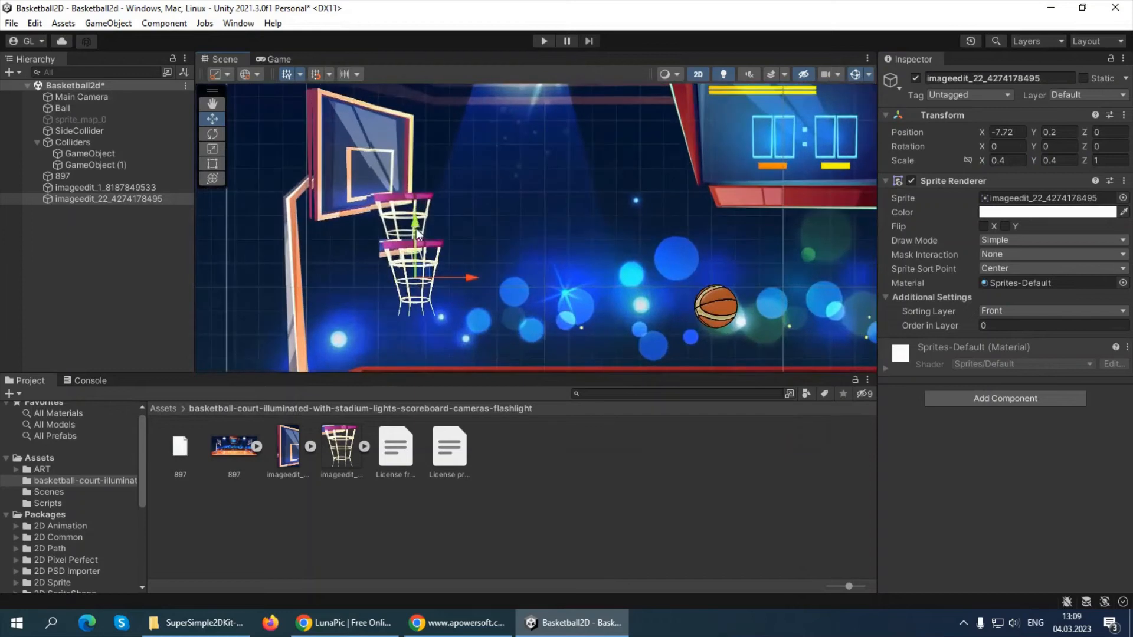
{"action": "left_click_drag", "start_coordinate": [416, 230], "coordinate": [416, 184]}
{"action": "left_click_drag", "start_coordinate": [467, 231], "coordinate": [455, 232]}
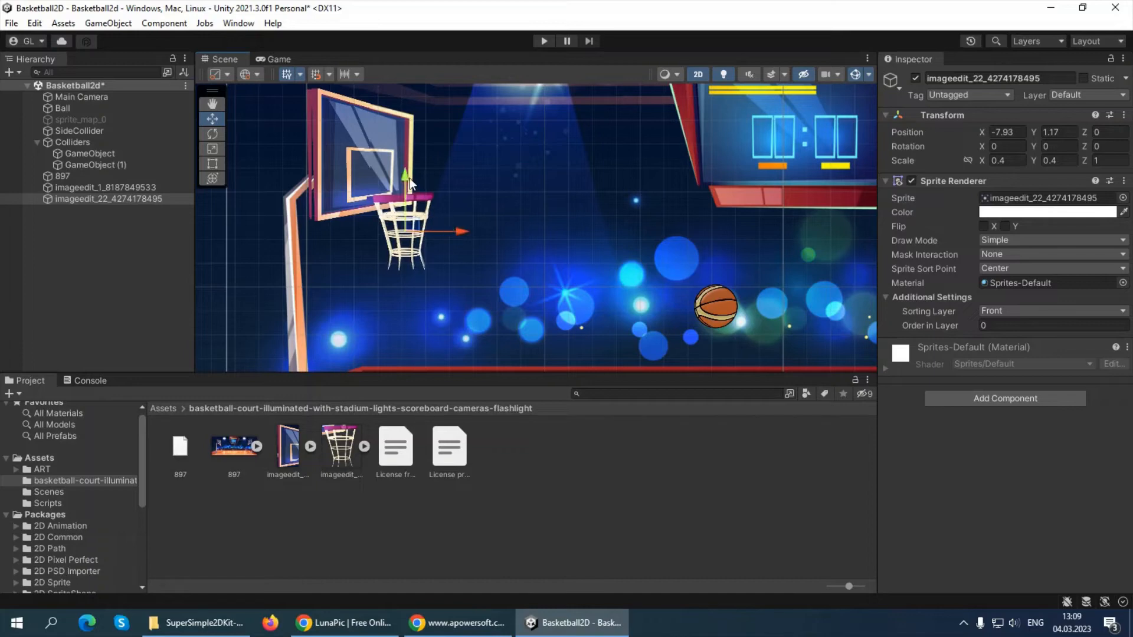
{"action": "left_click_drag", "start_coordinate": [409, 178], "coordinate": [409, 175]}
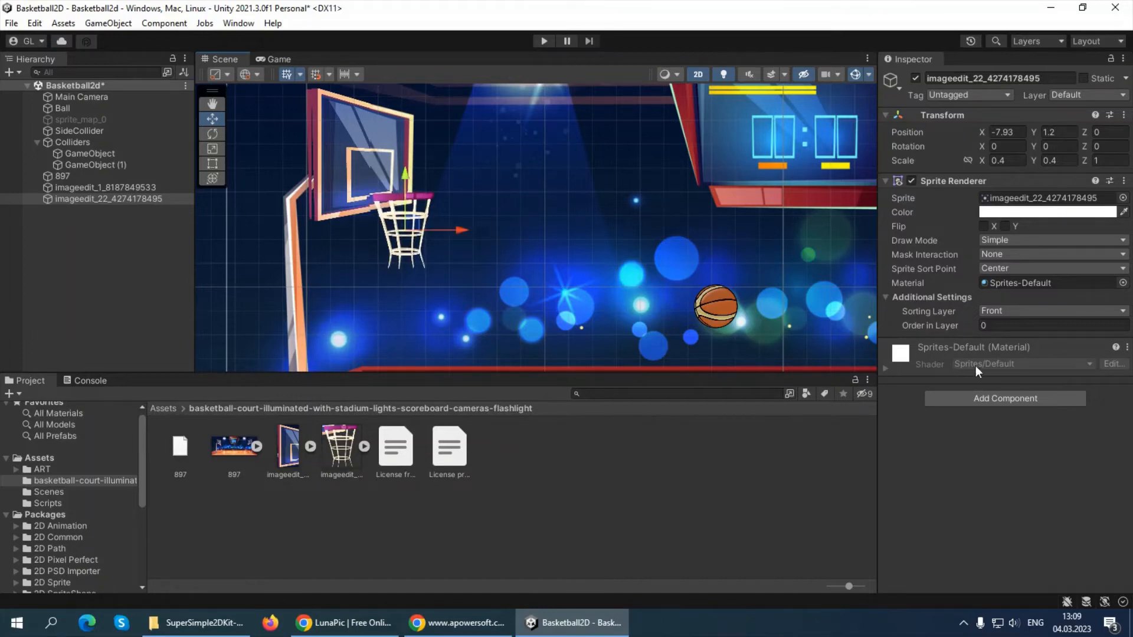
{"action": "left_click", "coordinate": [748, 440]}
Step: Place the Ball inside the left net, at about X -7.94 and Y 1.6, to check the layer order
{"action": "scroll", "coordinate": [602, 249], "scroll_direction": "down", "scroll_amount": 6}
{"action": "middle_click_drag", "start_coordinate": [690, 254], "coordinate": [568, 236]}
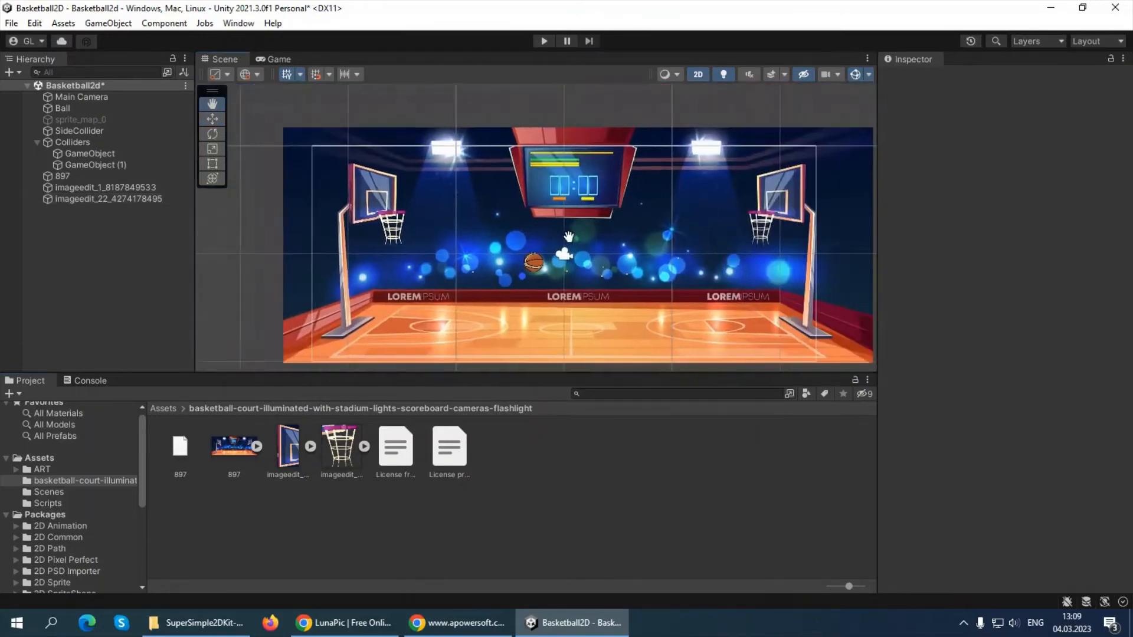
{"action": "left_click", "coordinate": [531, 267]}
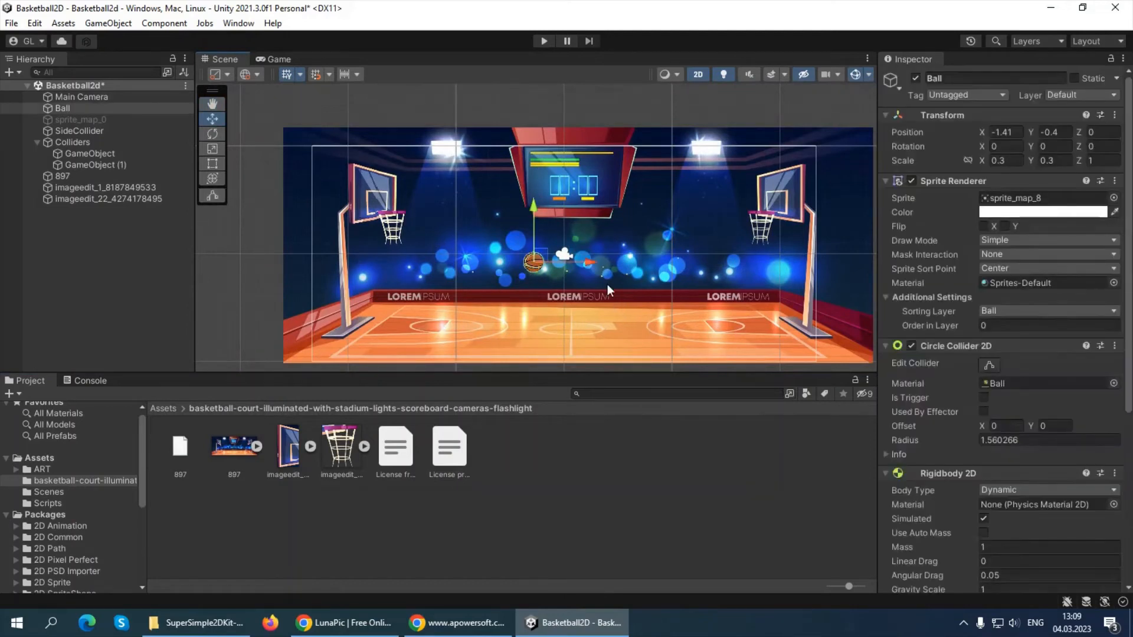
{"action": "left_click_drag", "start_coordinate": [531, 267], "coordinate": [402, 266]}
{"action": "left_click_drag", "start_coordinate": [405, 205], "coordinate": [420, 153]}
{"action": "left_click_drag", "start_coordinate": [458, 208], "coordinate": [444, 206]}
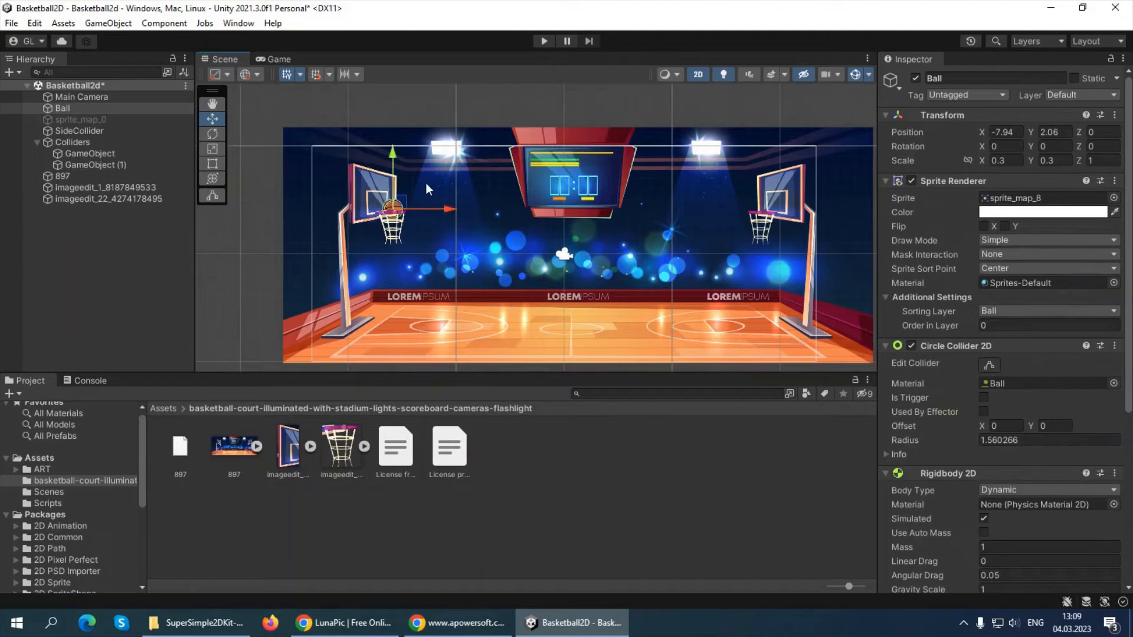
{"action": "left_click_drag", "start_coordinate": [397, 150], "coordinate": [393, 159]}
{"action": "scroll", "coordinate": [403, 248], "scroll_direction": "up", "scroll_amount": 2}
{"action": "scroll", "coordinate": [402, 248], "scroll_direction": "up", "scroll_amount": 3}
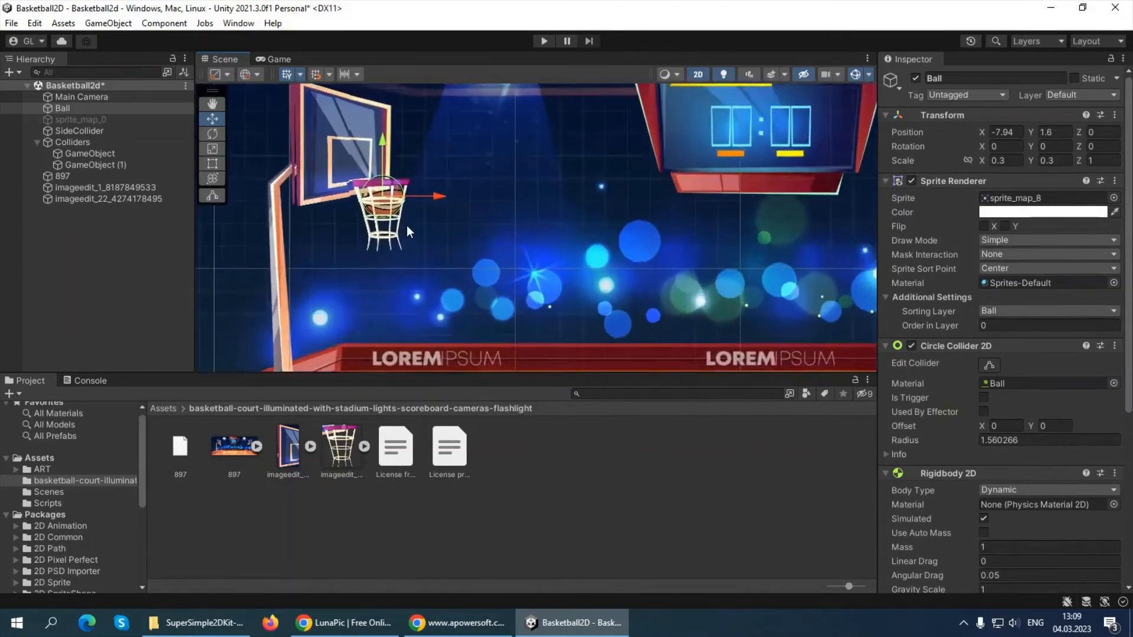
{"action": "left_click", "coordinate": [553, 518]}
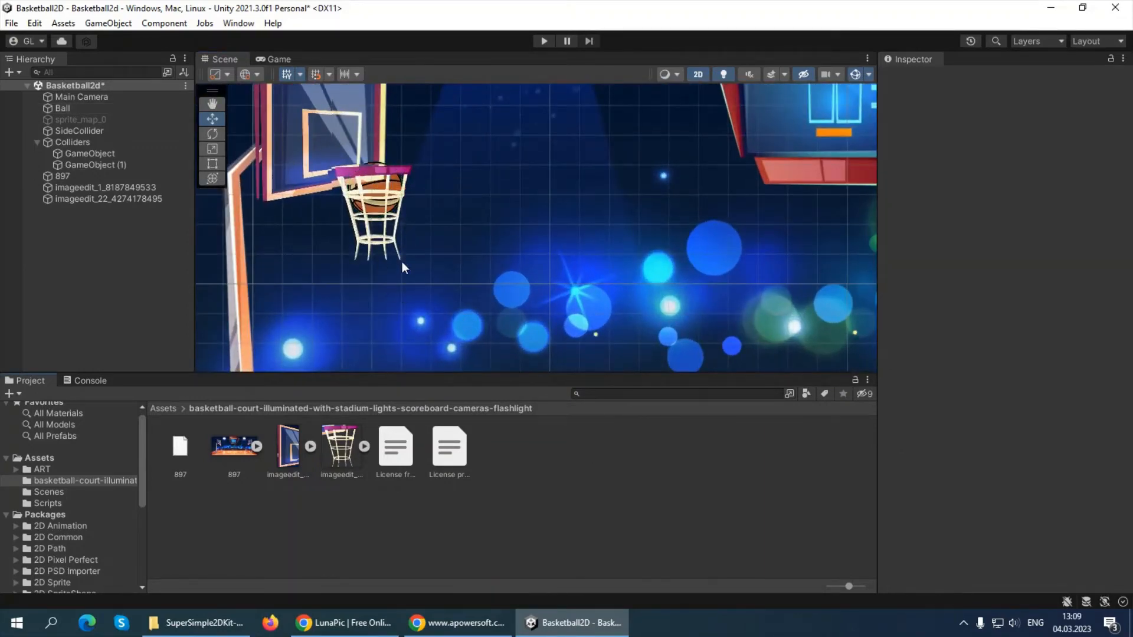
Step: Nudge the net sprite slightly right to about X -7.91
{"action": "left_click", "coordinate": [378, 192]}
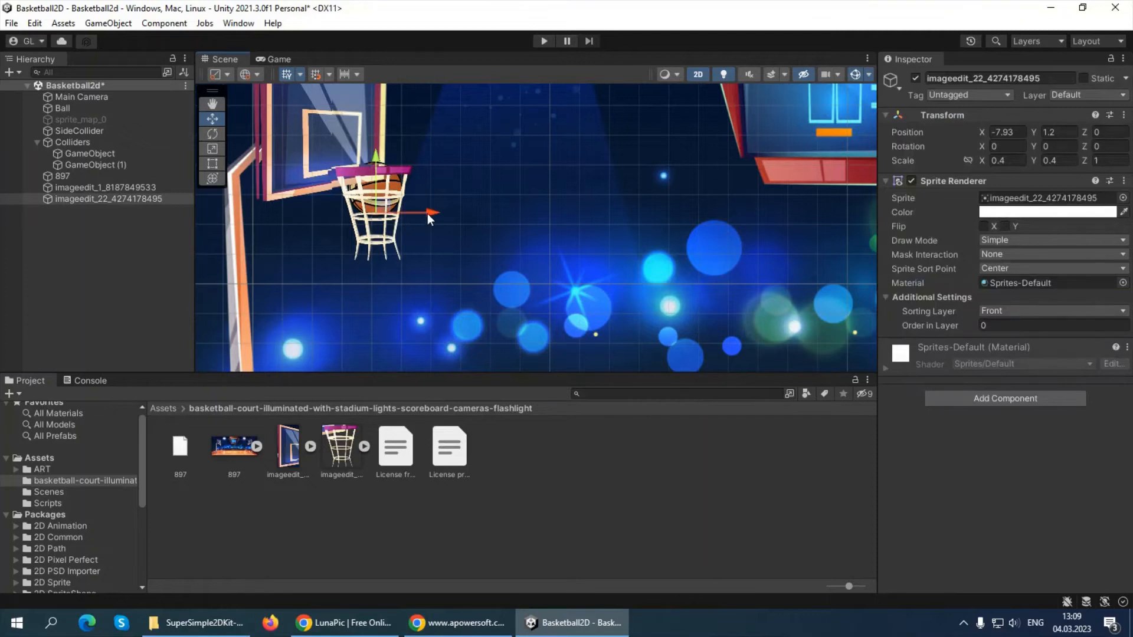
{"action": "left_click_drag", "start_coordinate": [427, 214], "coordinate": [431, 241]}
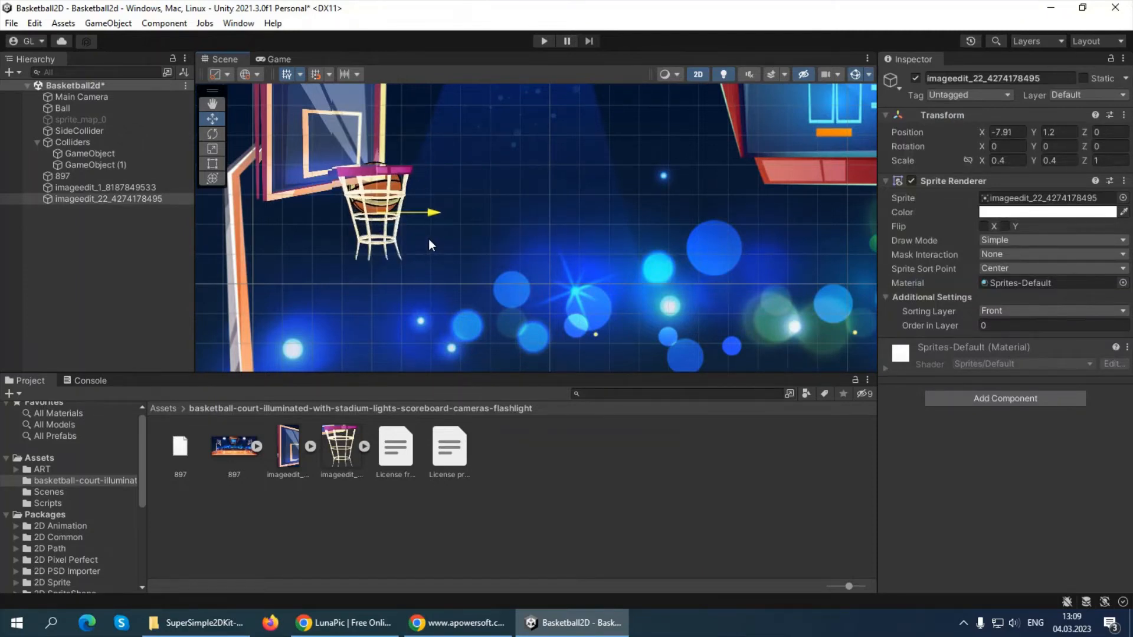
{"action": "left_click", "coordinate": [78, 218]}
Step: Move the Ball back out of the net to the middle of the court, at about X -1.27 and Y -0.14
{"action": "left_click", "coordinate": [62, 109]}
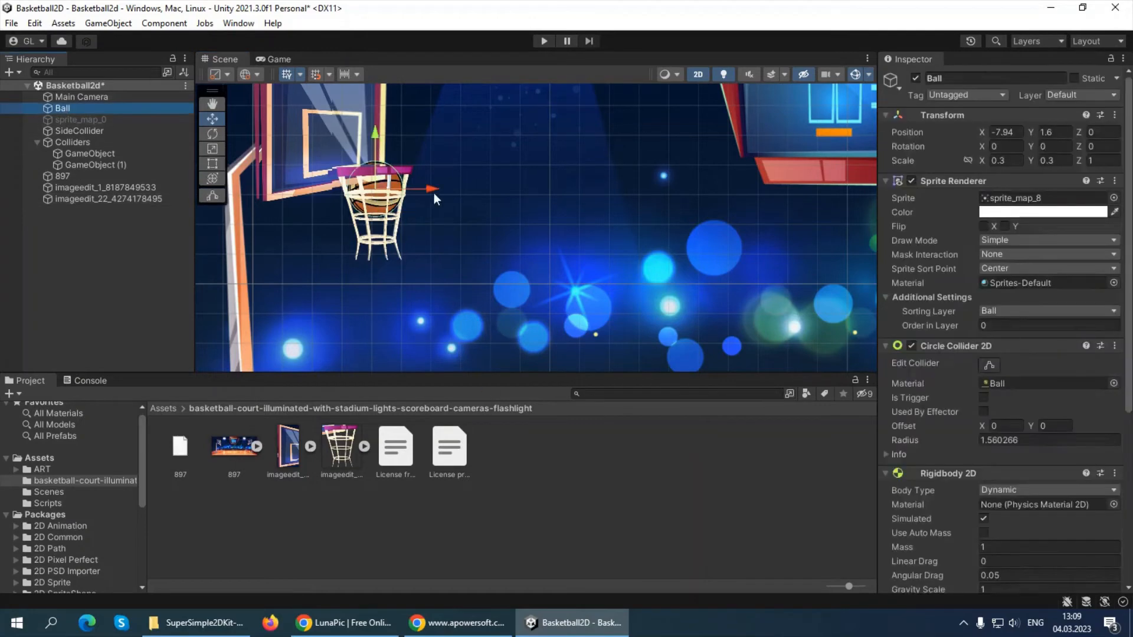
{"action": "left_click", "coordinate": [424, 183]}
{"action": "left_click", "coordinate": [84, 108]}
{"action": "left_click_drag", "start_coordinate": [416, 190], "coordinate": [810, 236]}
{"action": "scroll", "coordinate": [664, 278], "scroll_direction": "down", "scroll_amount": 6}
{"action": "scroll", "coordinate": [664, 278], "scroll_direction": "down", "scroll_amount": 4}
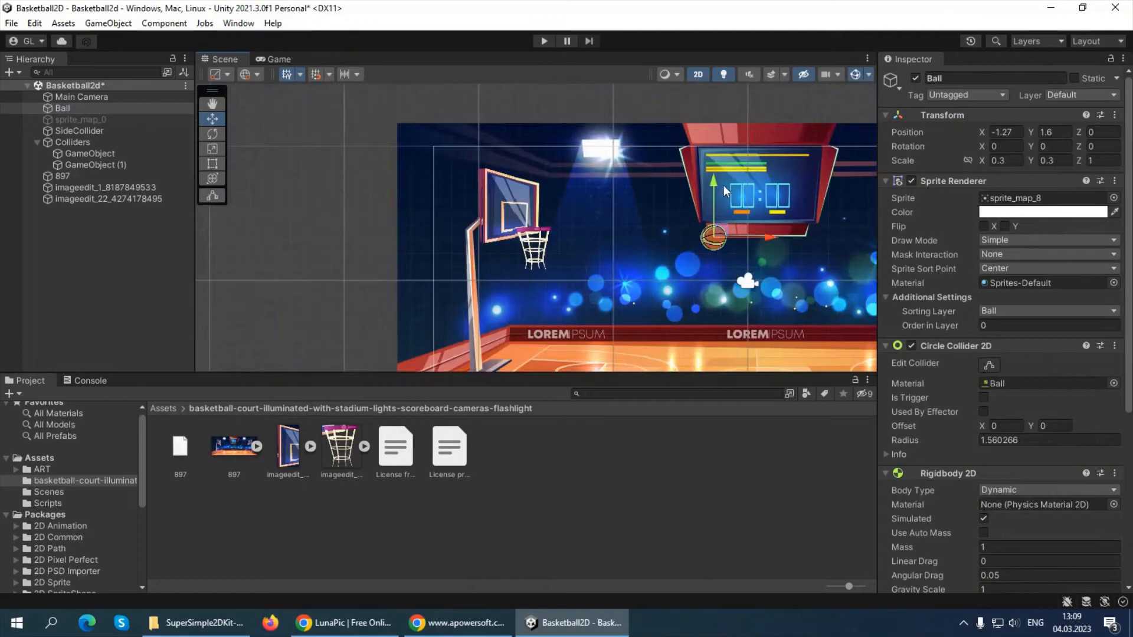
{"action": "left_click_drag", "start_coordinate": [715, 183], "coordinate": [714, 229]}
{"action": "scroll", "coordinate": [733, 331], "scroll_direction": "down", "scroll_amount": 4}
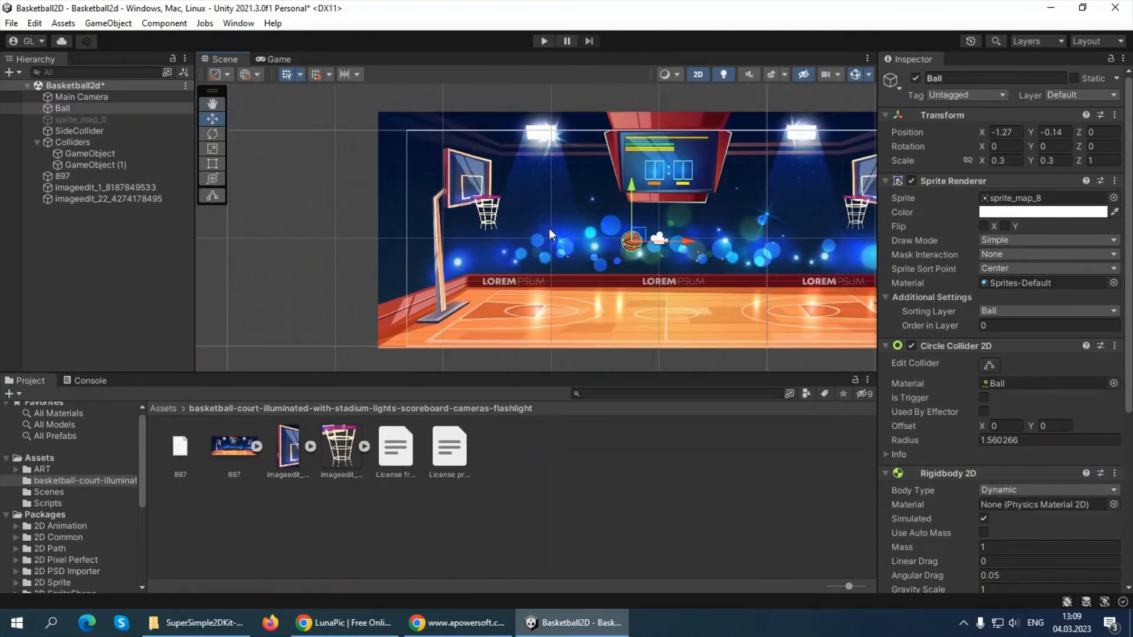
Step: Delete the old Colliders object together with its two child GameObjects
{"action": "scroll", "coordinate": [549, 228], "scroll_direction": "up", "scroll_amount": 4}
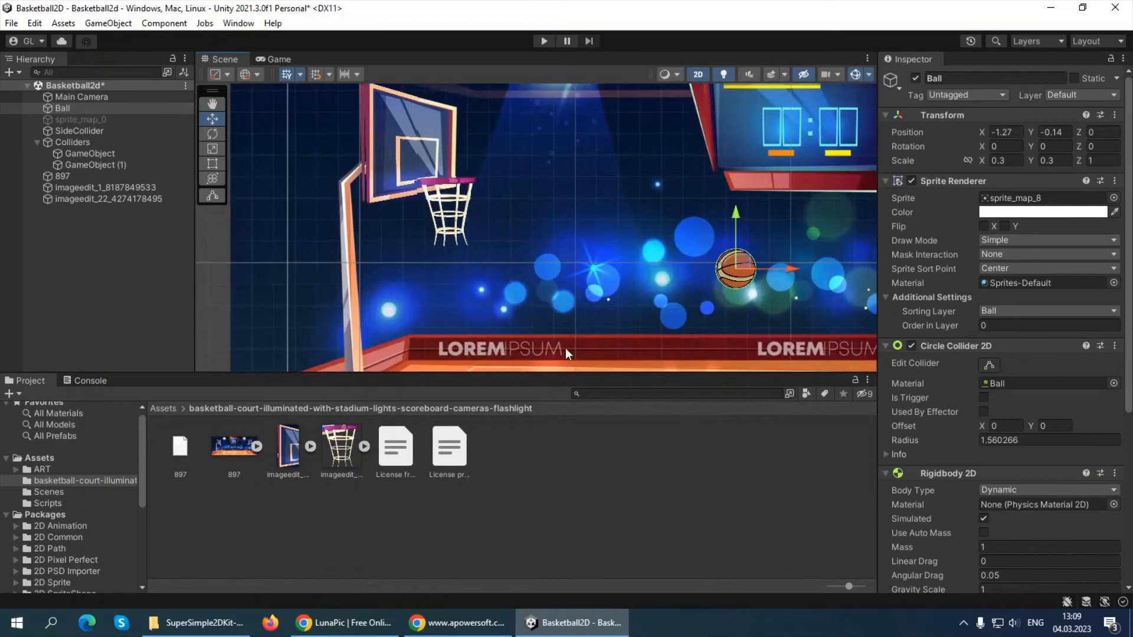
{"action": "scroll", "coordinate": [501, 245], "scroll_direction": "down", "scroll_amount": 3}
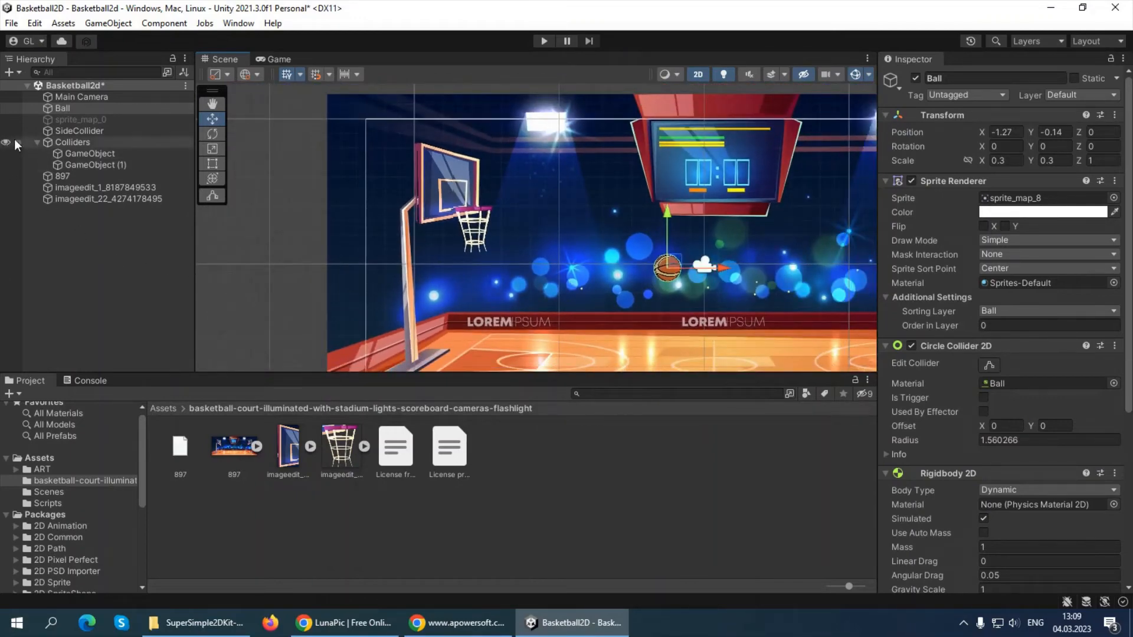
{"action": "left_click", "coordinate": [43, 144]}
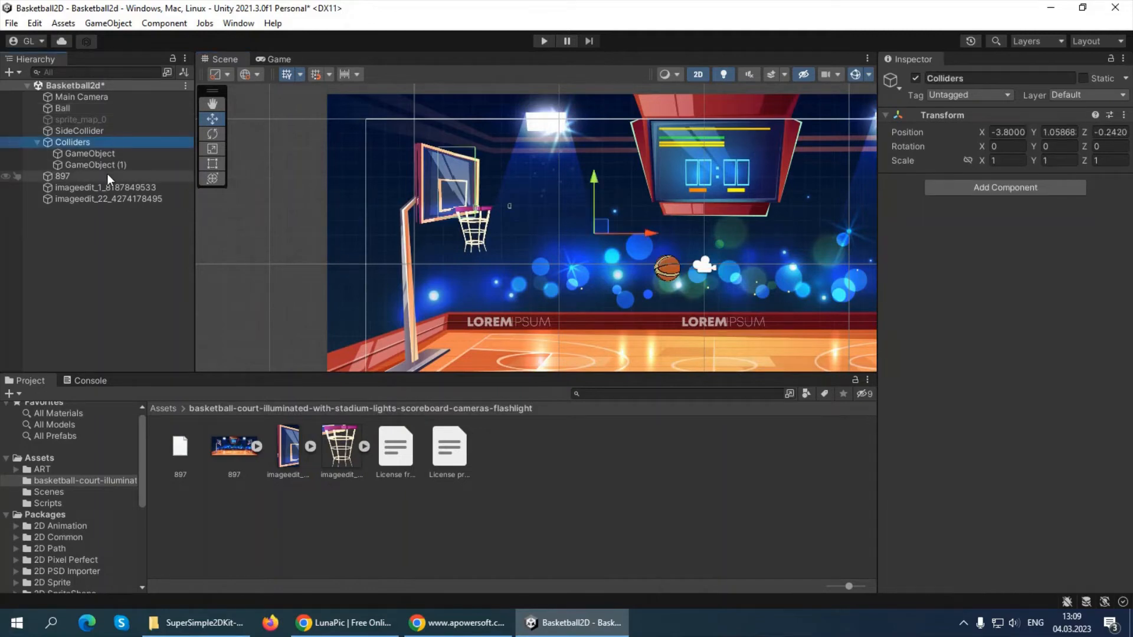
{"action": "left_click", "coordinate": [66, 144], "text": "ctrl"}
{"action": "key", "text": "Delete"}
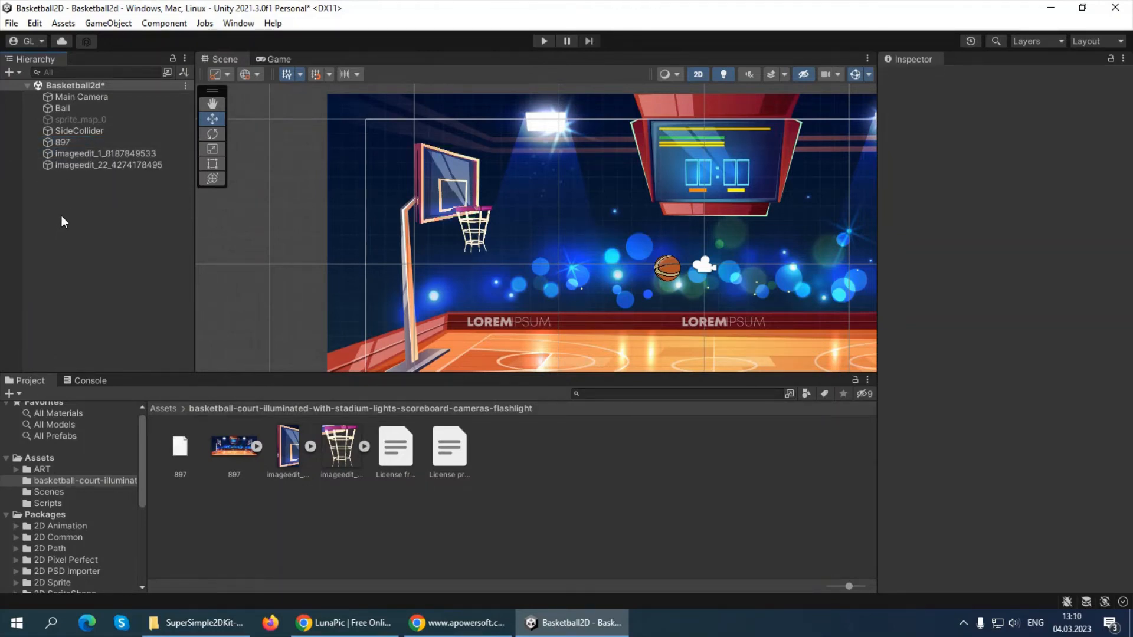
Step: Create an empty GameObject in the scene named Colliders
{"action": "right_click", "coordinate": [62, 217]}
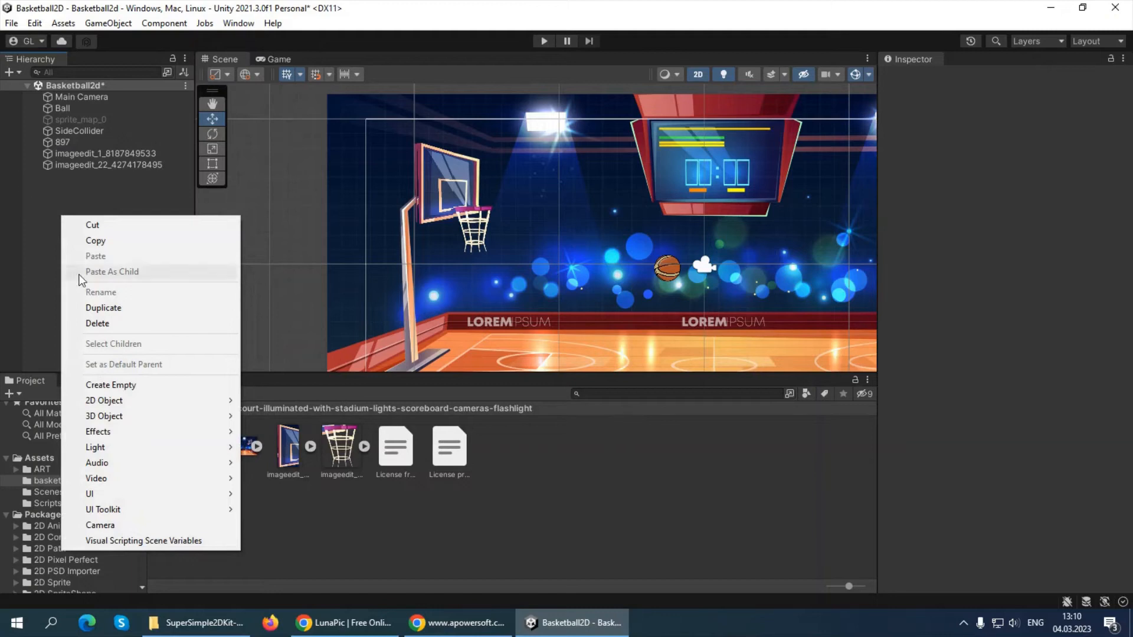
{"action": "left_click", "coordinate": [110, 386]}
{"action": "type", "text": "Collder"}
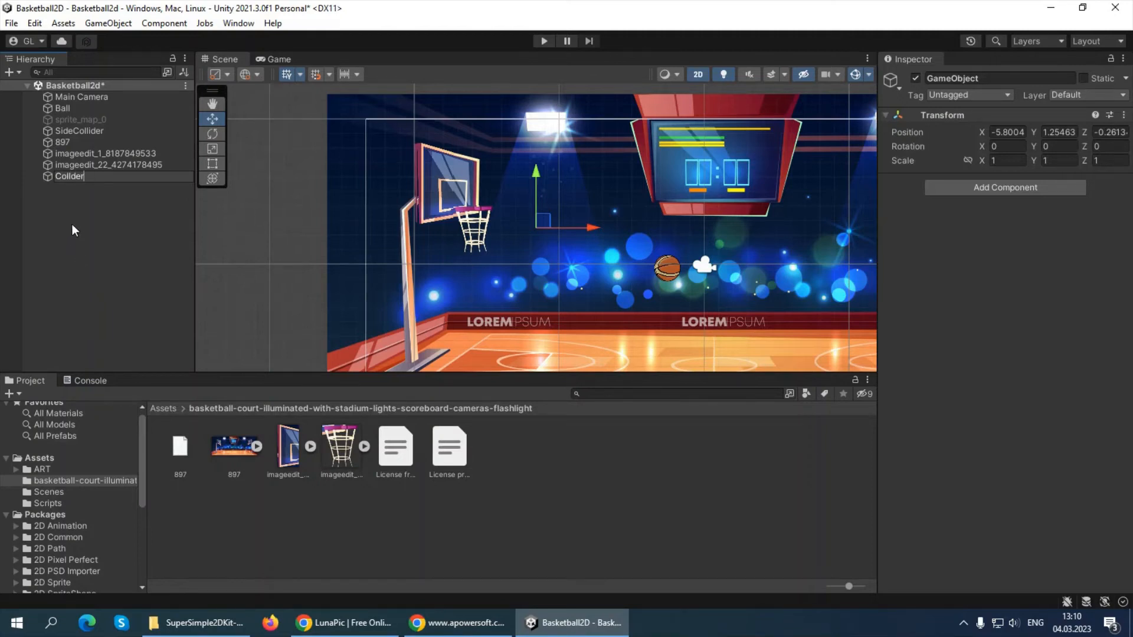
{"action": "key", "text": "Left"}
{"action": "key", "text": "Left"}
{"action": "key", "text": "Left"}
{"action": "type", "text": "i"}
{"action": "key", "text": "End"}
{"action": "type", "text": "s"}
{"action": "left_click", "coordinate": [104, 219]}
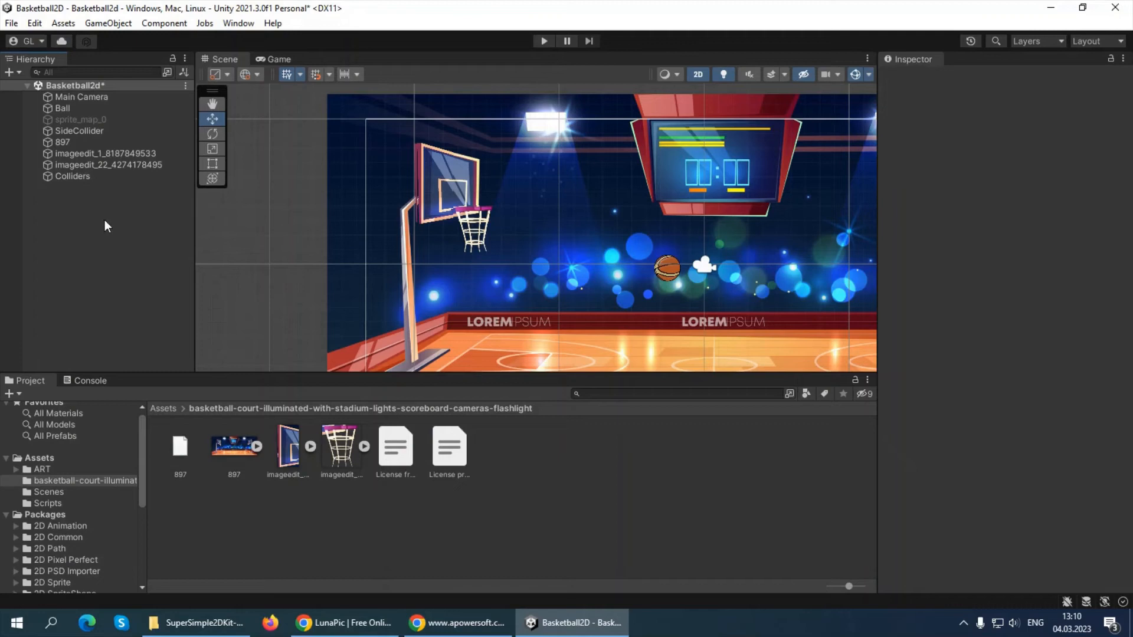
Step: Create an empty child object named Wall under Colliders
{"action": "left_click", "coordinate": [81, 180]}
{"action": "right_click", "coordinate": [77, 176]}
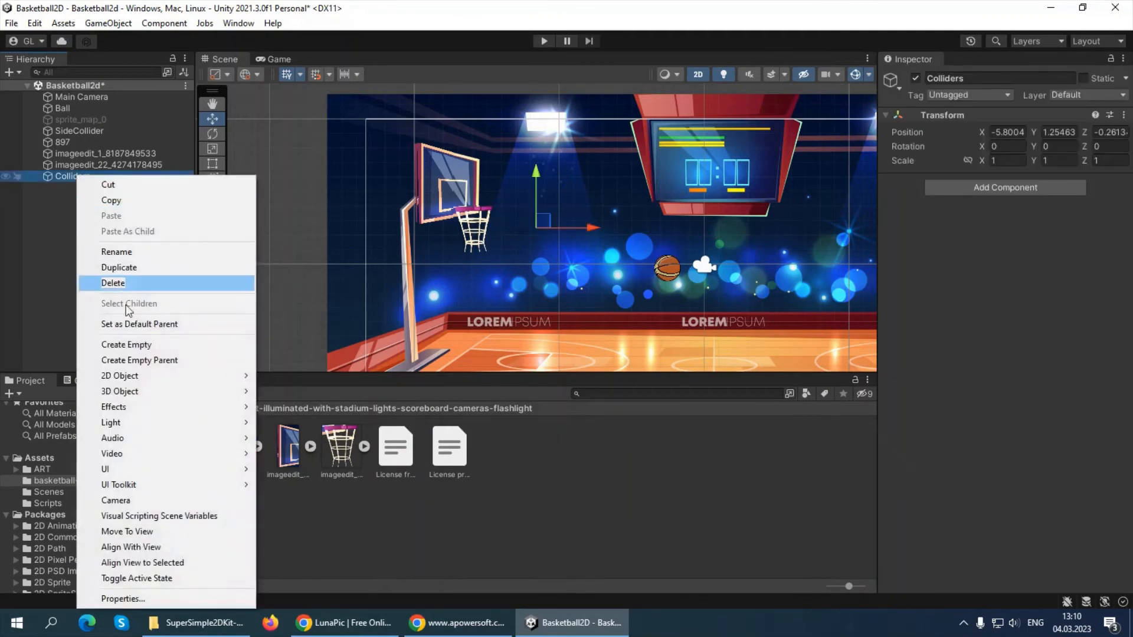
{"action": "left_click", "coordinate": [133, 344]}
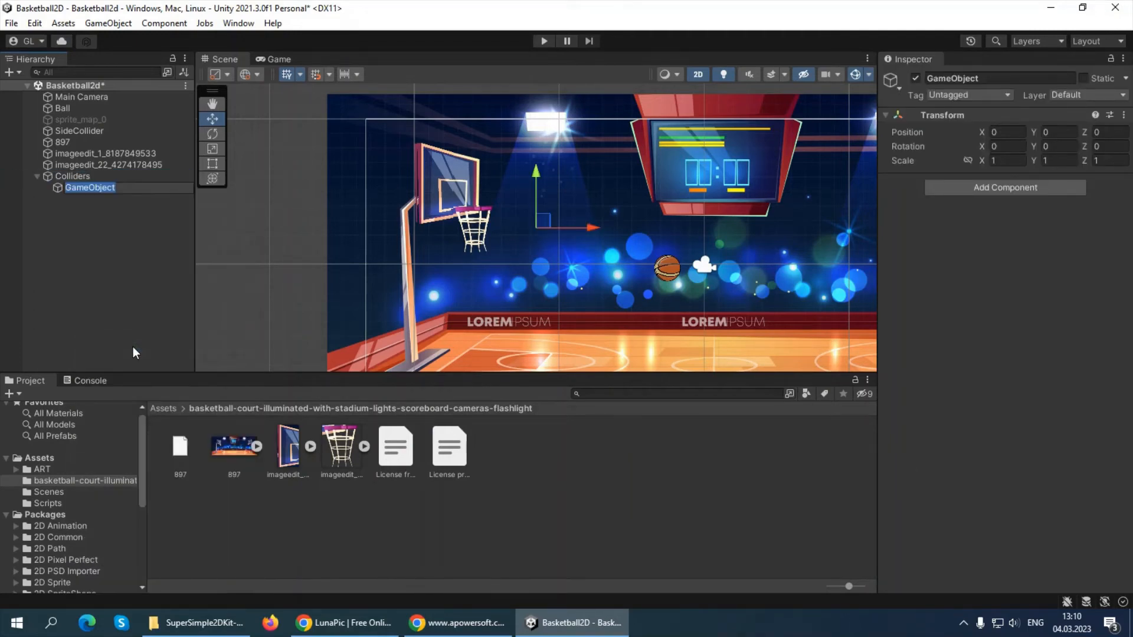
{"action": "type", "text": "Wall"}
{"action": "key", "text": "Return"}
Step: Place Wall at the left backboard, at about X -3.64 and Y 0.86, and add a Box Collider 2D to it
{"action": "left_click_drag", "start_coordinate": [557, 222], "coordinate": [483, 206]}
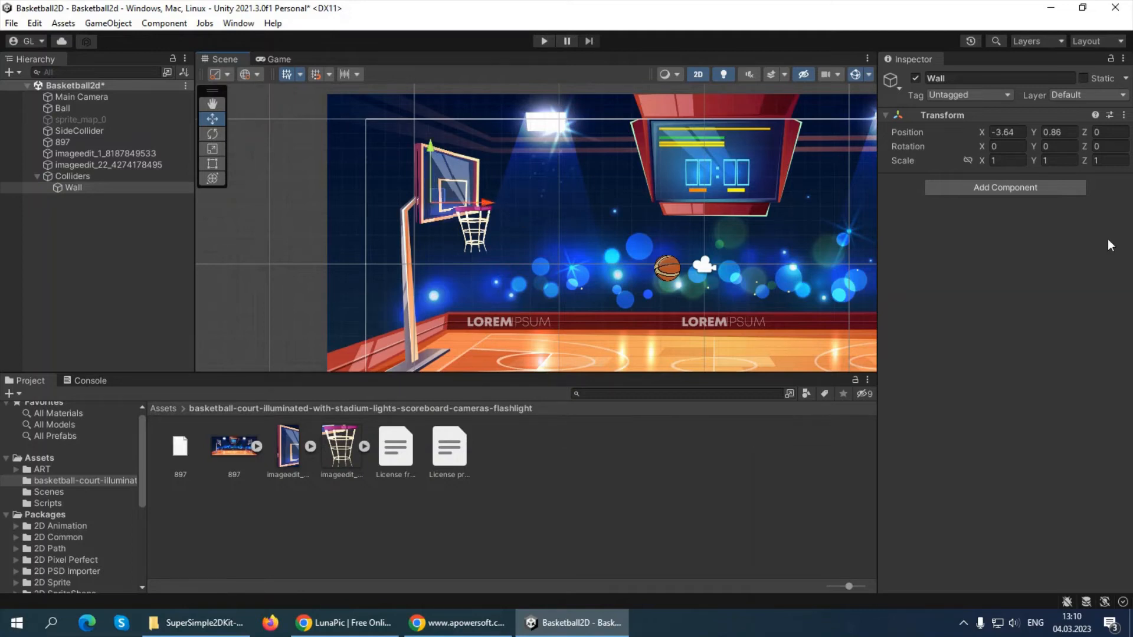
{"action": "left_click", "coordinate": [1002, 186]}
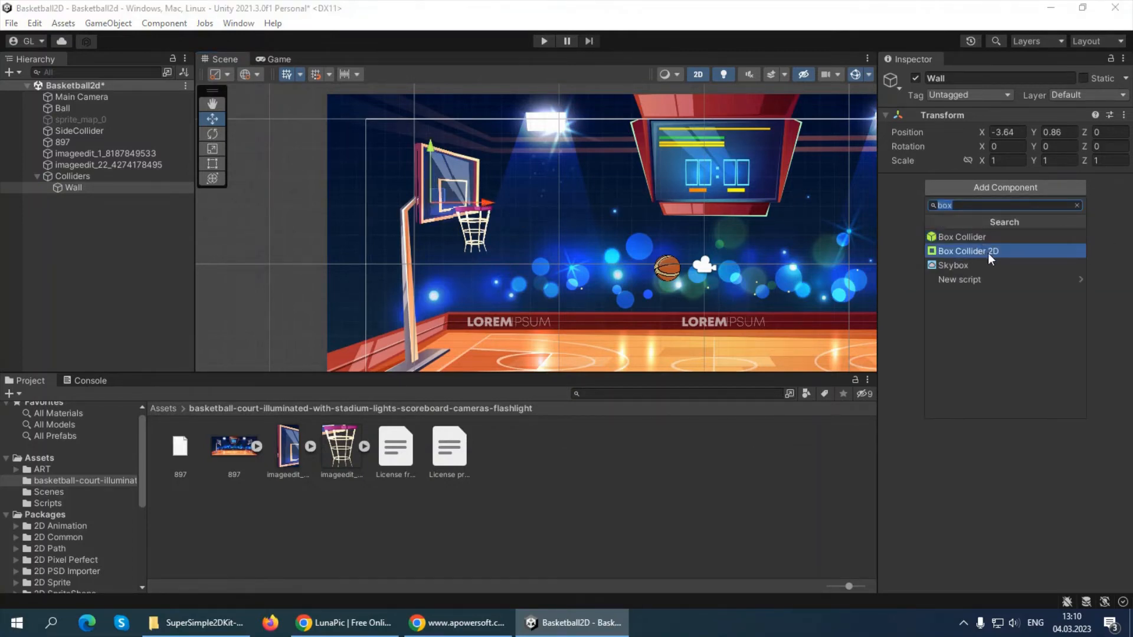
{"action": "left_click", "coordinate": [985, 251]}
Step: Resize Wall's box collider to cover the backboard's left part at full height, about 1.23 by 2.65
{"action": "scroll", "coordinate": [447, 235], "scroll_direction": "down", "scroll_amount": 2}
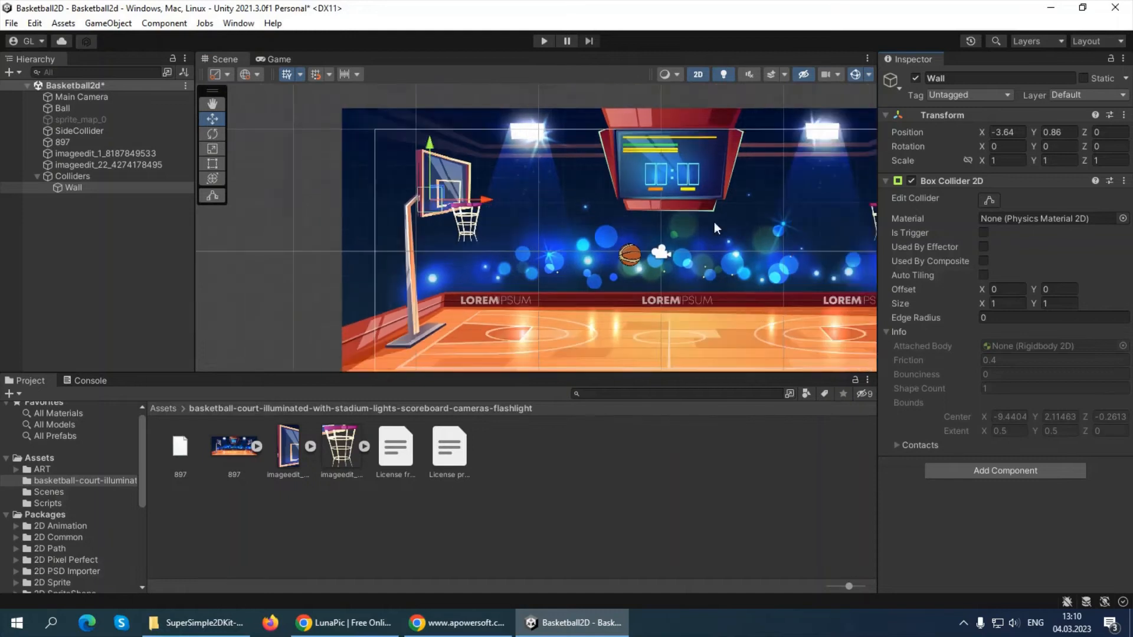
{"action": "scroll", "coordinate": [463, 172], "scroll_direction": "up", "scroll_amount": 1}
{"action": "left_click", "coordinate": [986, 200]}
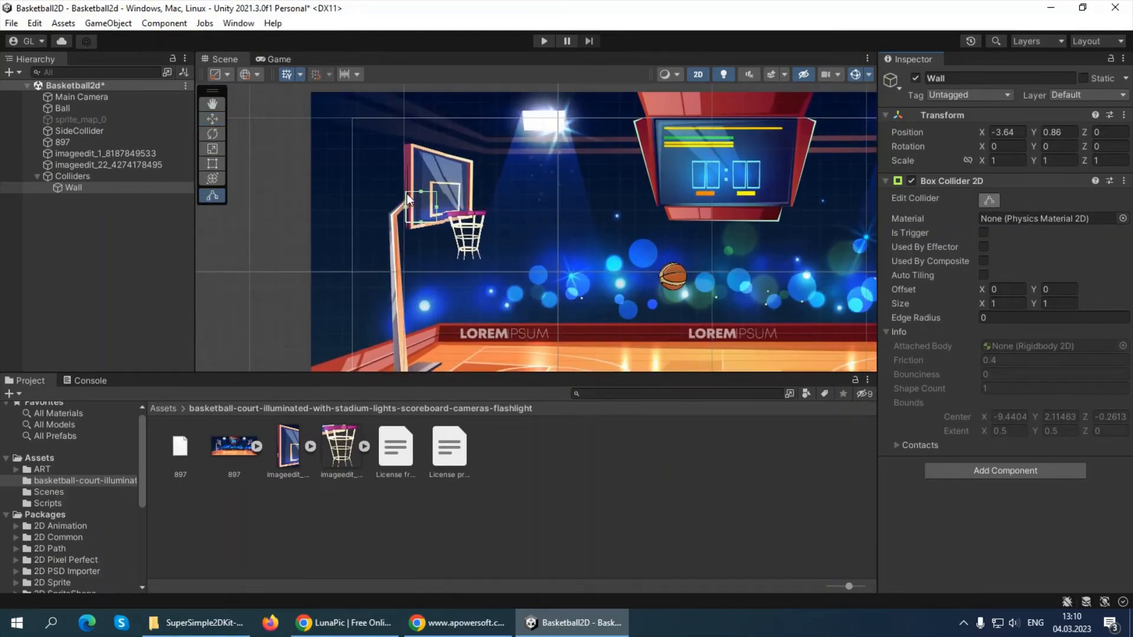
{"action": "left_click_drag", "start_coordinate": [421, 193], "coordinate": [421, 149]}
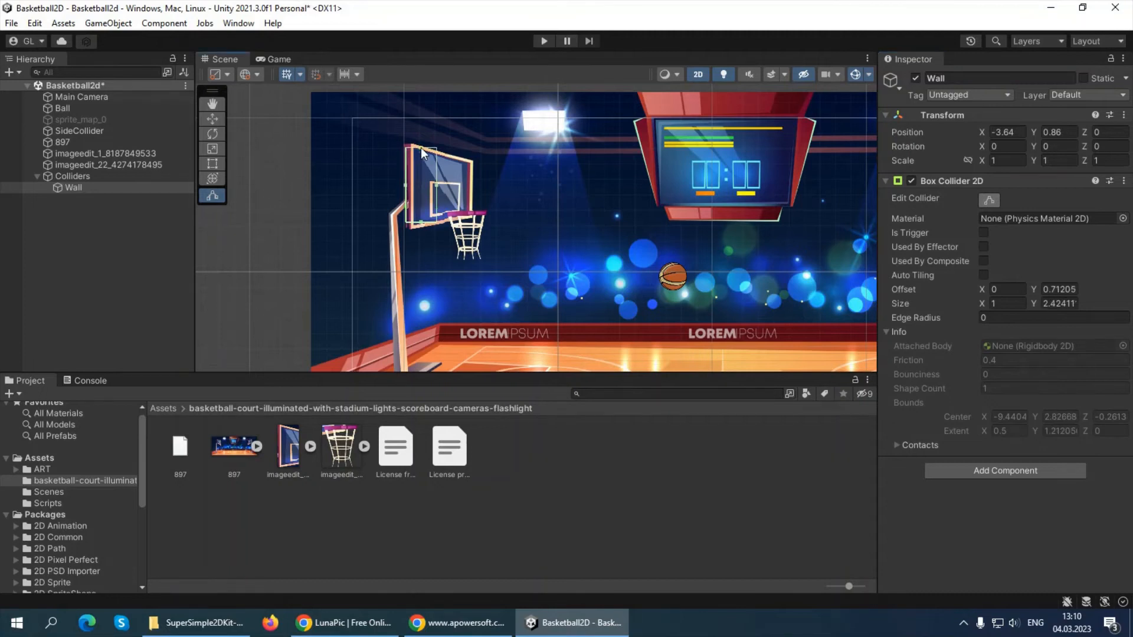
{"action": "left_click_drag", "start_coordinate": [407, 194], "coordinate": [420, 226]}
{"action": "left_click_drag", "start_coordinate": [436, 186], "coordinate": [446, 187]}
{"action": "left_click_drag", "start_coordinate": [428, 148], "coordinate": [427, 147]}
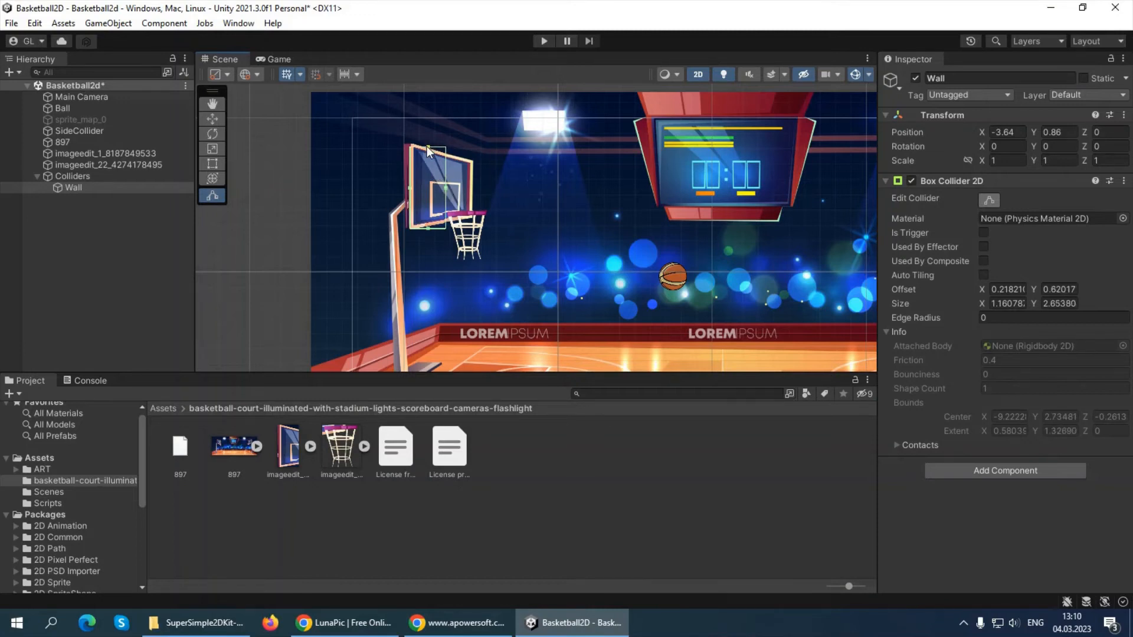
{"action": "left_click_drag", "start_coordinate": [446, 185], "coordinate": [447, 187]}
{"action": "left_click_drag", "start_coordinate": [409, 186], "coordinate": [408, 186]}
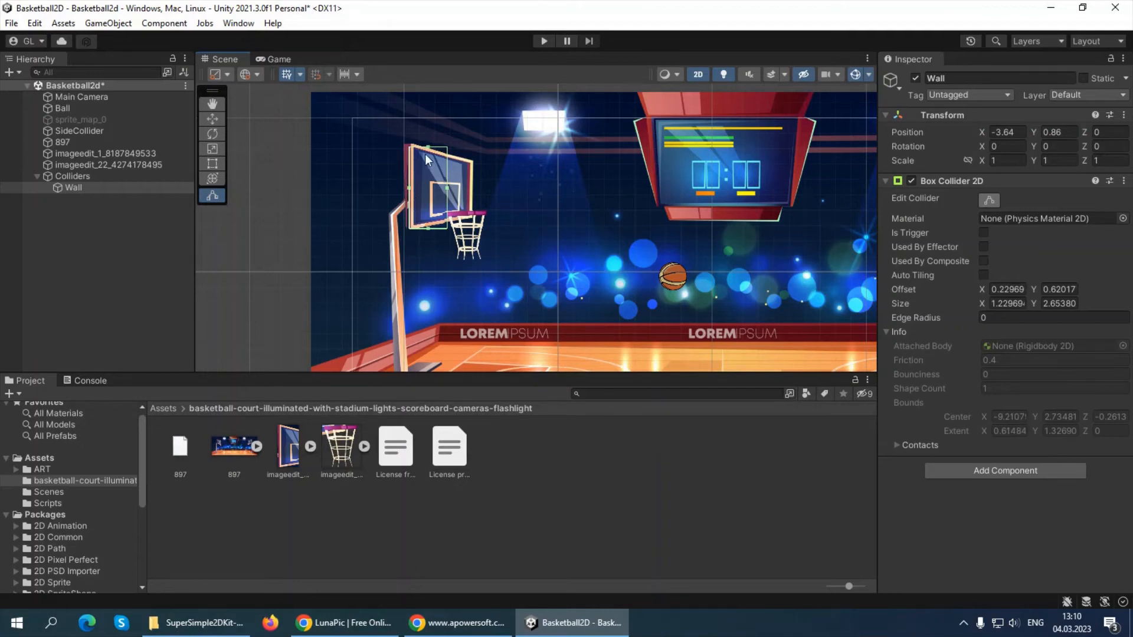
{"action": "left_click", "coordinate": [289, 223]}
Step: Create a second empty child object named Ring under Colliders
{"action": "left_click", "coordinate": [72, 178]}
{"action": "right_click", "coordinate": [73, 177]}
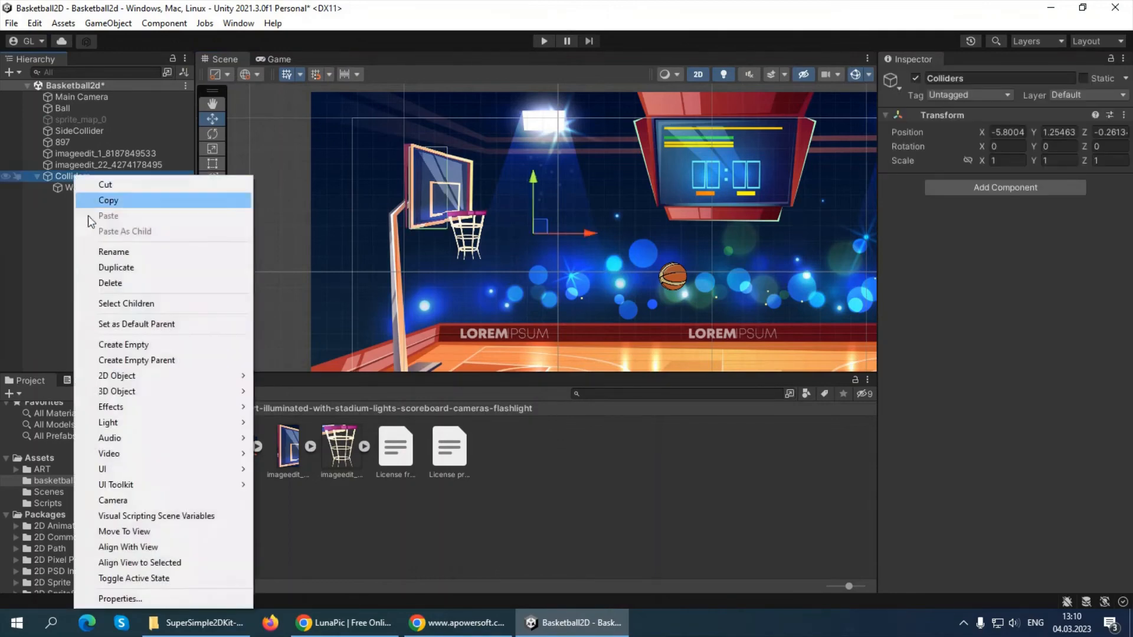
{"action": "left_click", "coordinate": [77, 178]}
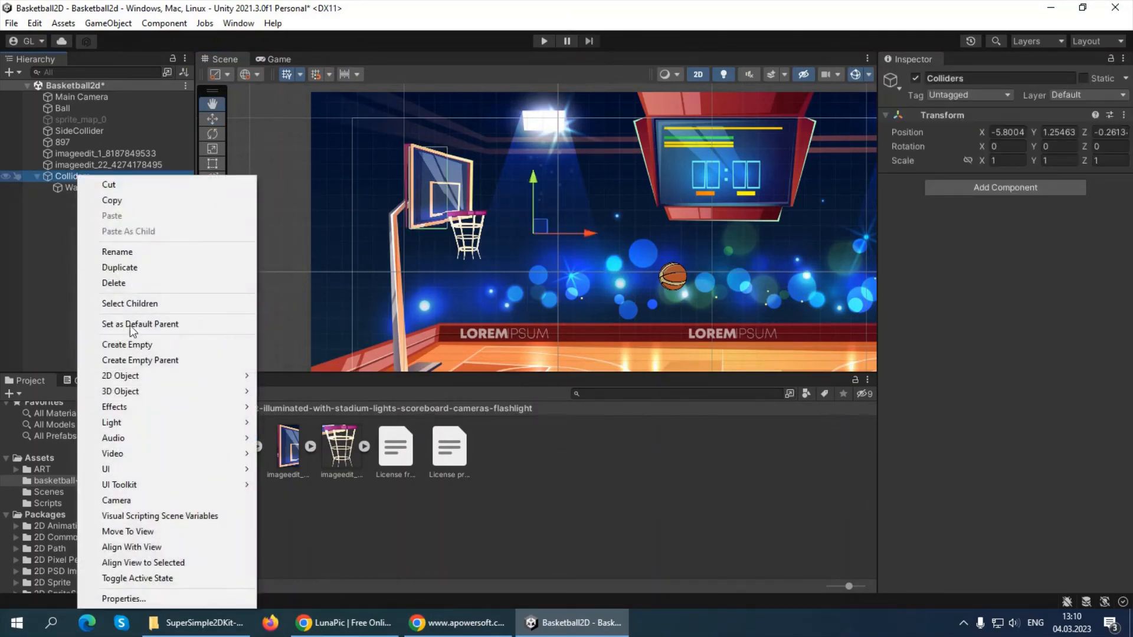
{"action": "left_click", "coordinate": [127, 344]}
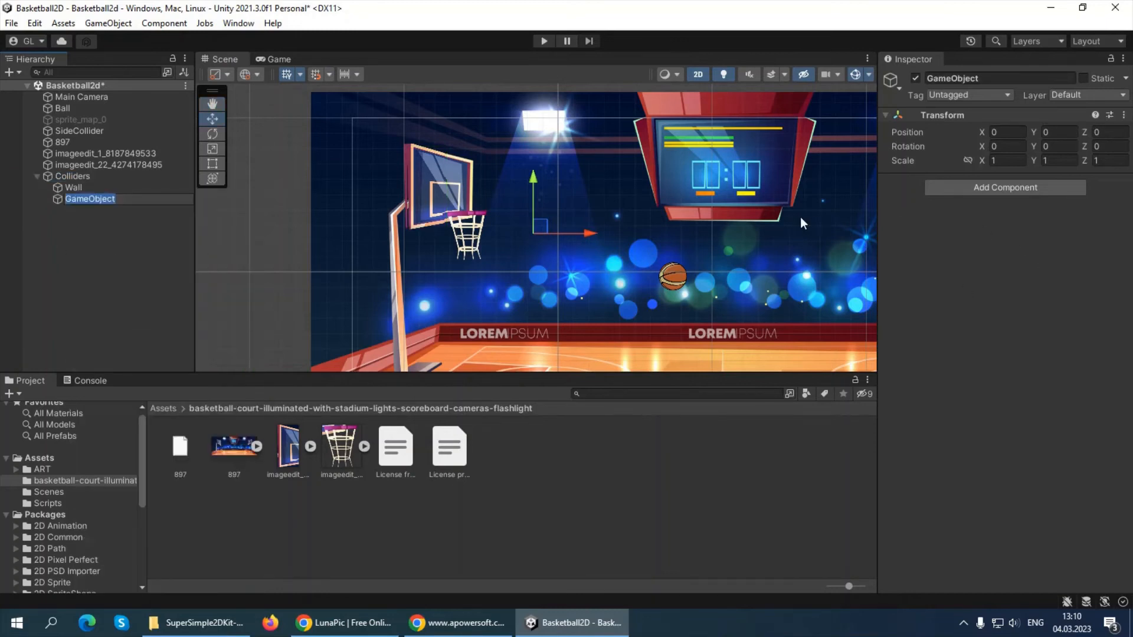
{"action": "type", "text": "Ring"}
{"action": "key", "text": "Return"}
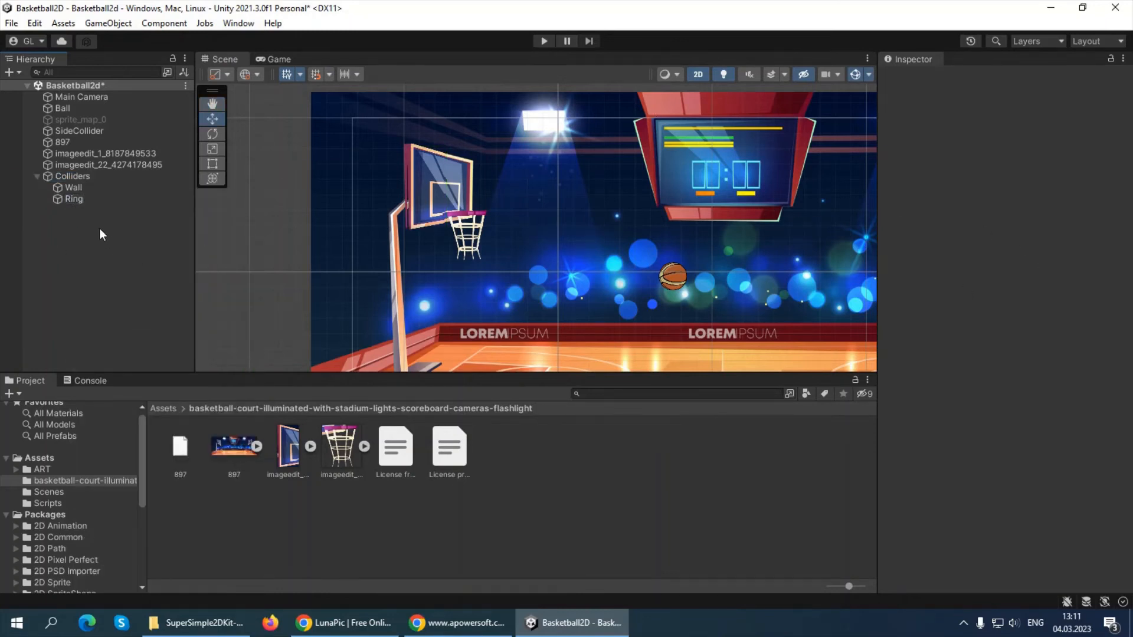
Step: Shift Ring over to the left net, at about X -2.66, and add a Box Collider 2D to it
{"action": "left_click_drag", "start_coordinate": [597, 236], "coordinate": [507, 230]}
{"action": "left_click", "coordinate": [1005, 187]}
{"action": "type", "text": "box"}
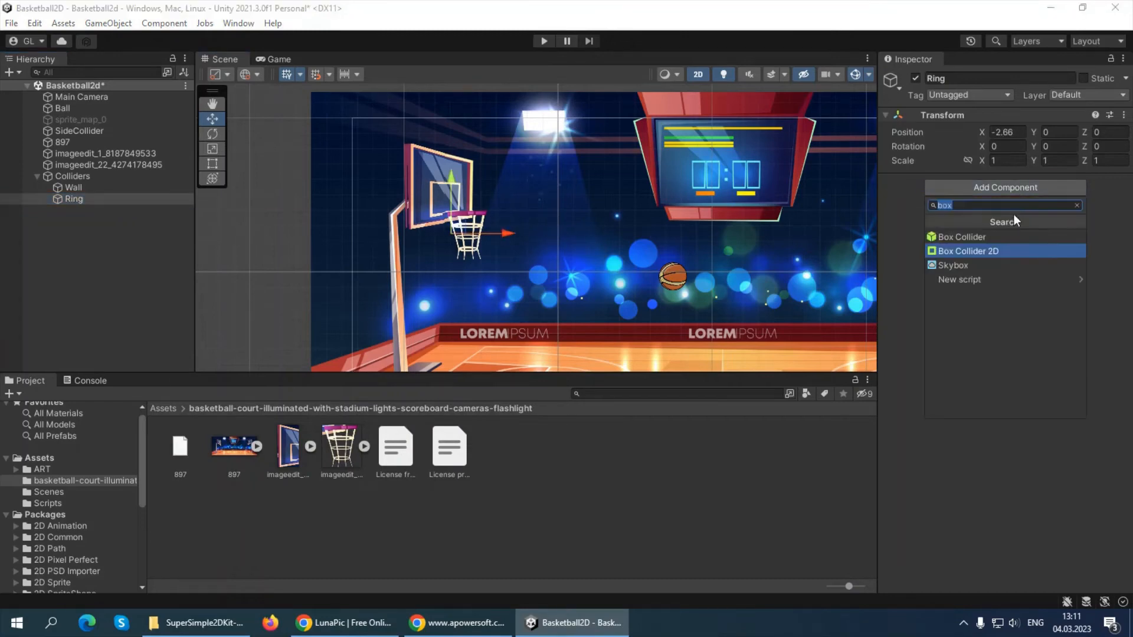
{"action": "left_click", "coordinate": [979, 252]}
Step: Shrink Ring's box collider onto the left end of the hoop rim, to about 0.18 by 0.23
{"action": "scroll", "coordinate": [479, 248], "scroll_direction": "up", "scroll_amount": 2}
{"action": "scroll", "coordinate": [479, 248], "scroll_direction": "up", "scroll_amount": 2}
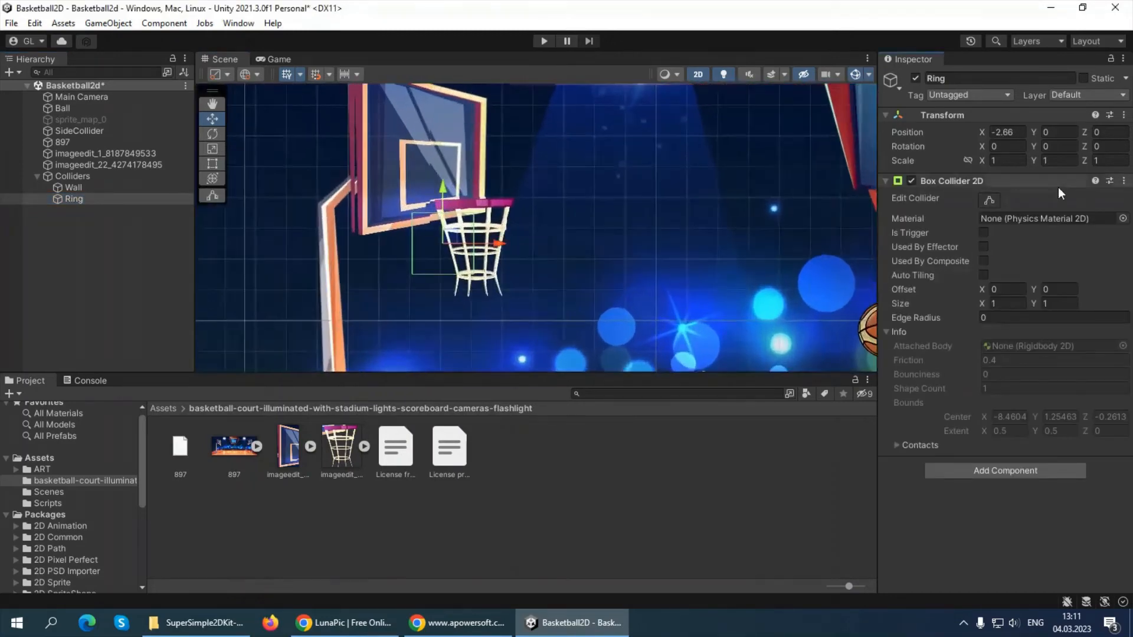
{"action": "left_click", "coordinate": [988, 200]}
{"action": "left_click_drag", "start_coordinate": [442, 214], "coordinate": [441, 200]}
{"action": "left_click_drag", "start_coordinate": [474, 242], "coordinate": [448, 251]}
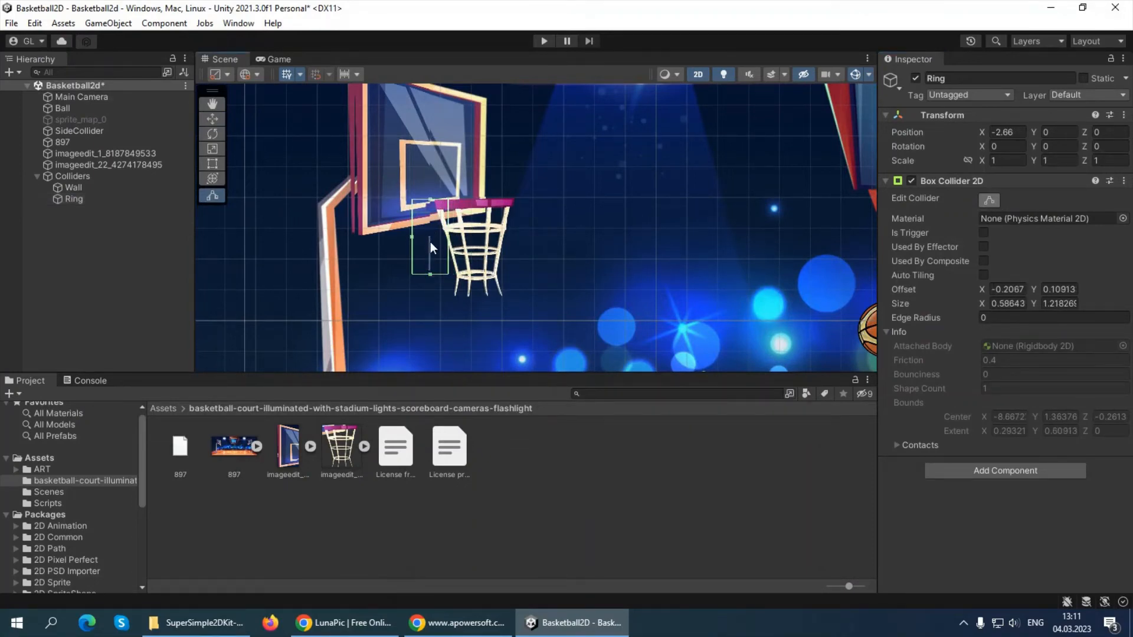
{"action": "left_click", "coordinate": [432, 275]}
{"action": "left_click", "coordinate": [94, 199]}
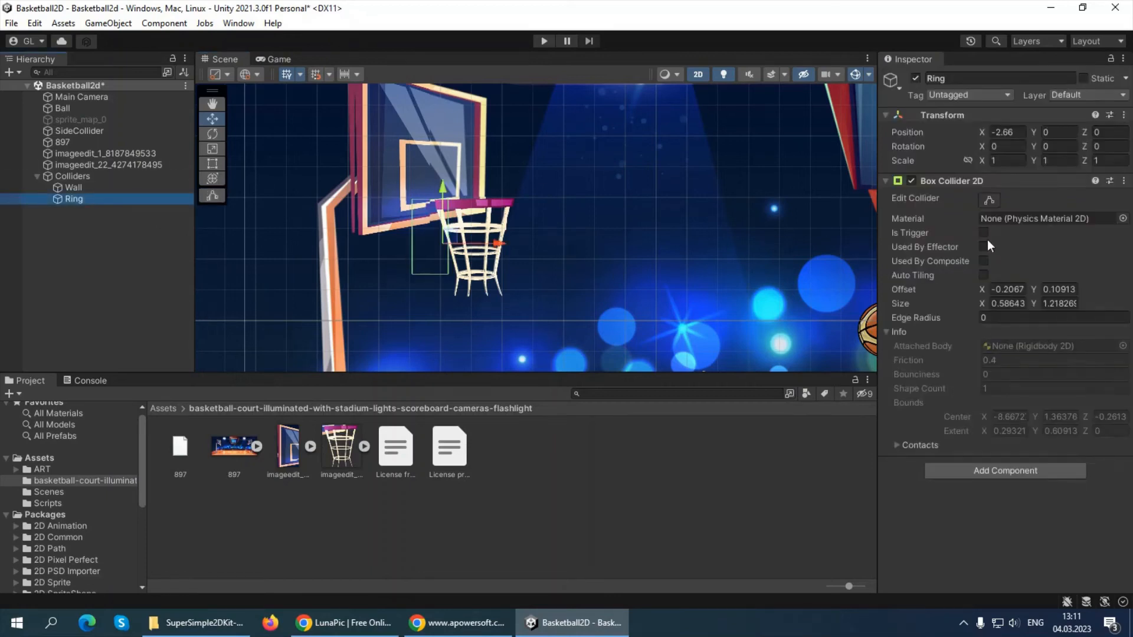
{"action": "left_click", "coordinate": [989, 200]}
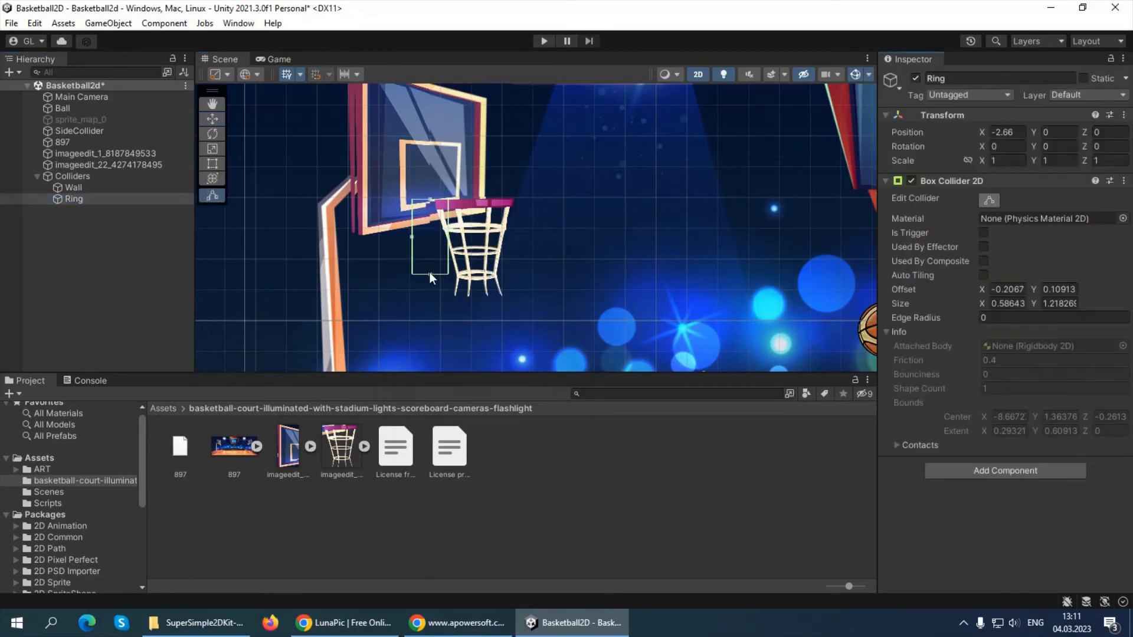
{"action": "left_click_drag", "start_coordinate": [429, 273], "coordinate": [438, 214]}
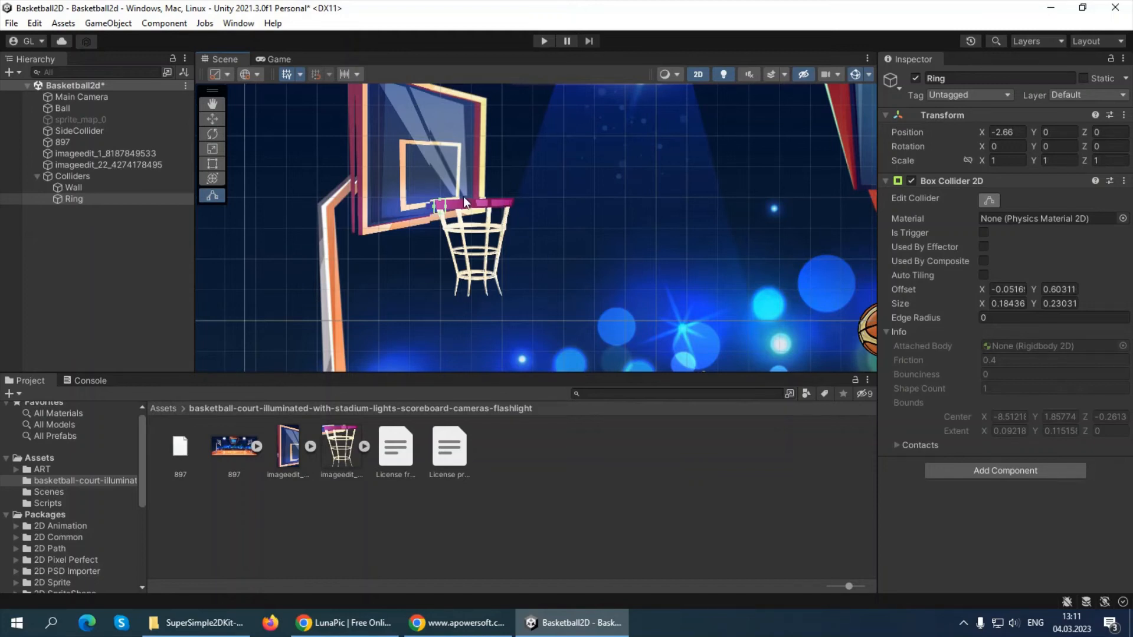
Step: Fine-tune the collider edges at the rim's left end to a size of about 0.16 by 0.20
{"action": "left_click_drag", "start_coordinate": [438, 207], "coordinate": [434, 208]}
{"action": "key", "text": "ctrl+z"}
{"action": "left_click_drag", "start_coordinate": [440, 207], "coordinate": [440, 204]}
{"action": "left_click_drag", "start_coordinate": [445, 206], "coordinate": [443, 207]}
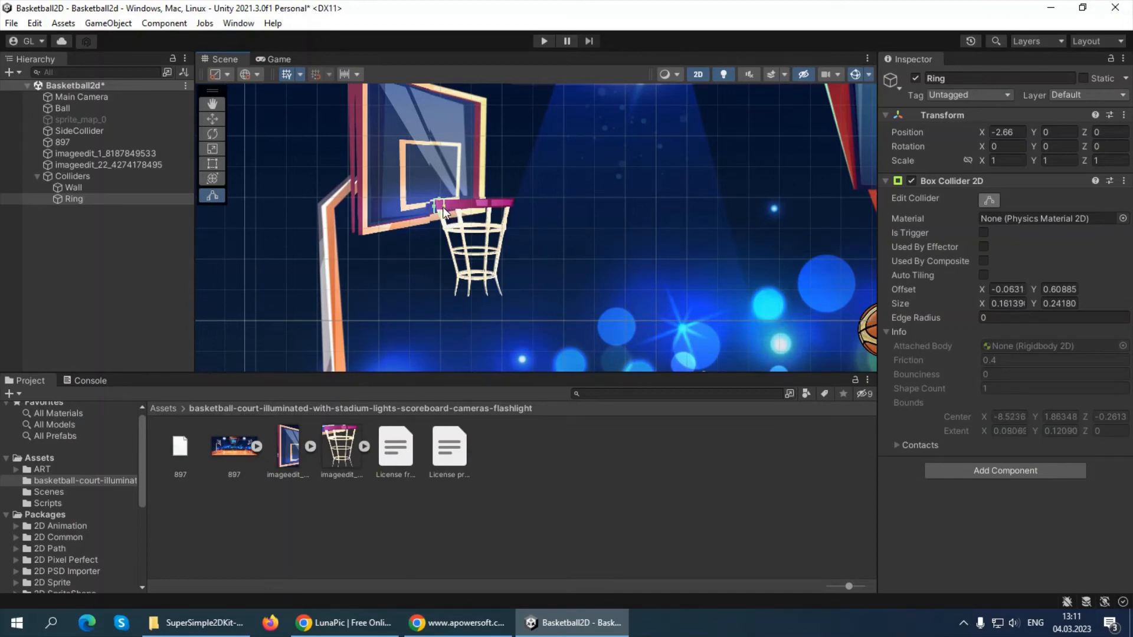
{"action": "scroll", "coordinate": [433, 222], "scroll_direction": "up", "scroll_amount": 5}
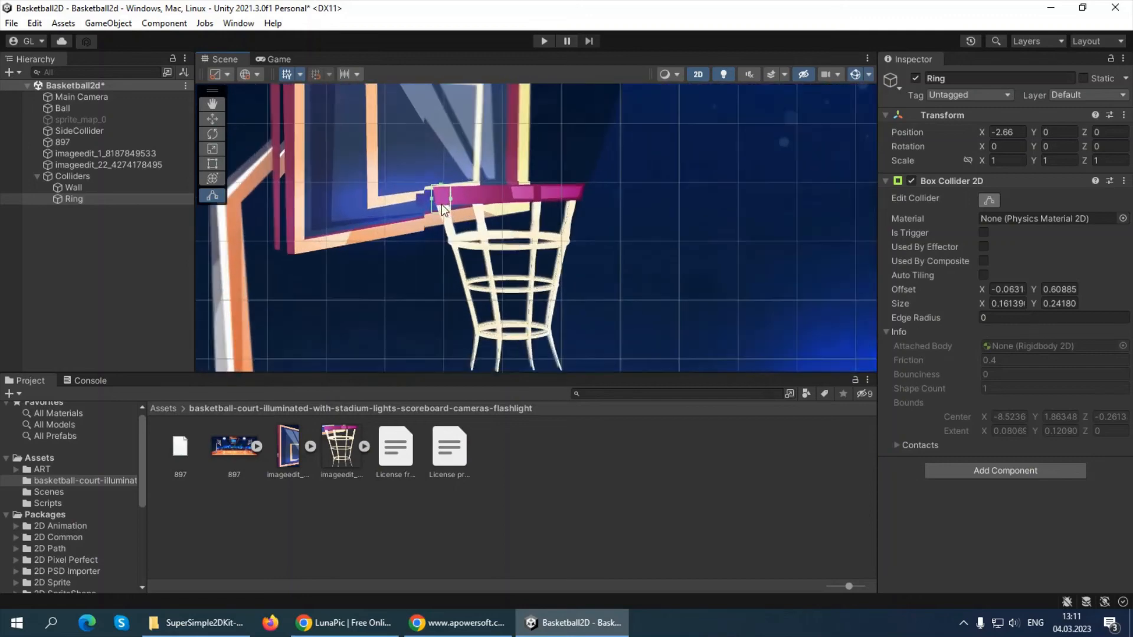
{"action": "left_click_drag", "start_coordinate": [440, 214], "coordinate": [439, 208]}
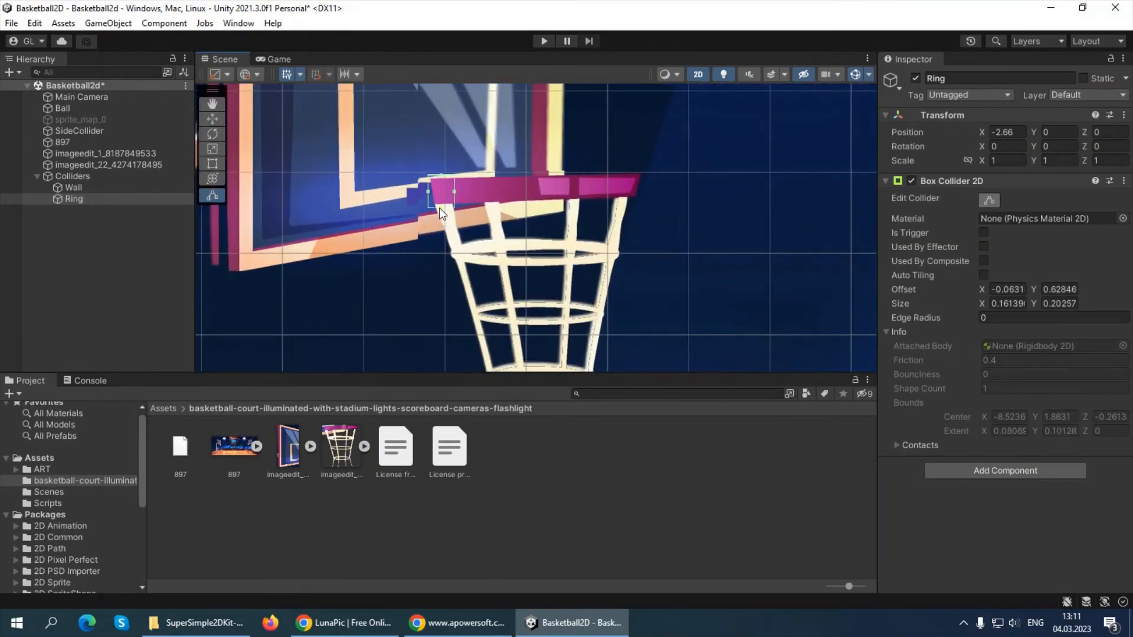
Step: Add a second Box Collider 2D component to the Ring object
{"action": "right_click", "coordinate": [69, 199]}
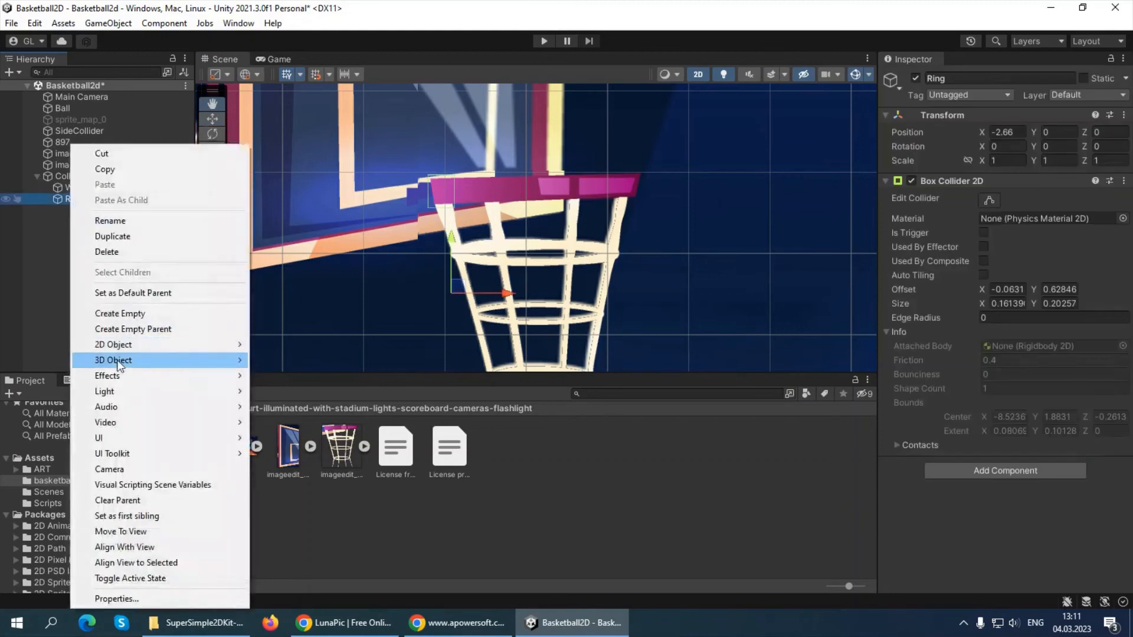
{"action": "left_click", "coordinate": [46, 260]}
{"action": "left_click", "coordinate": [90, 200]}
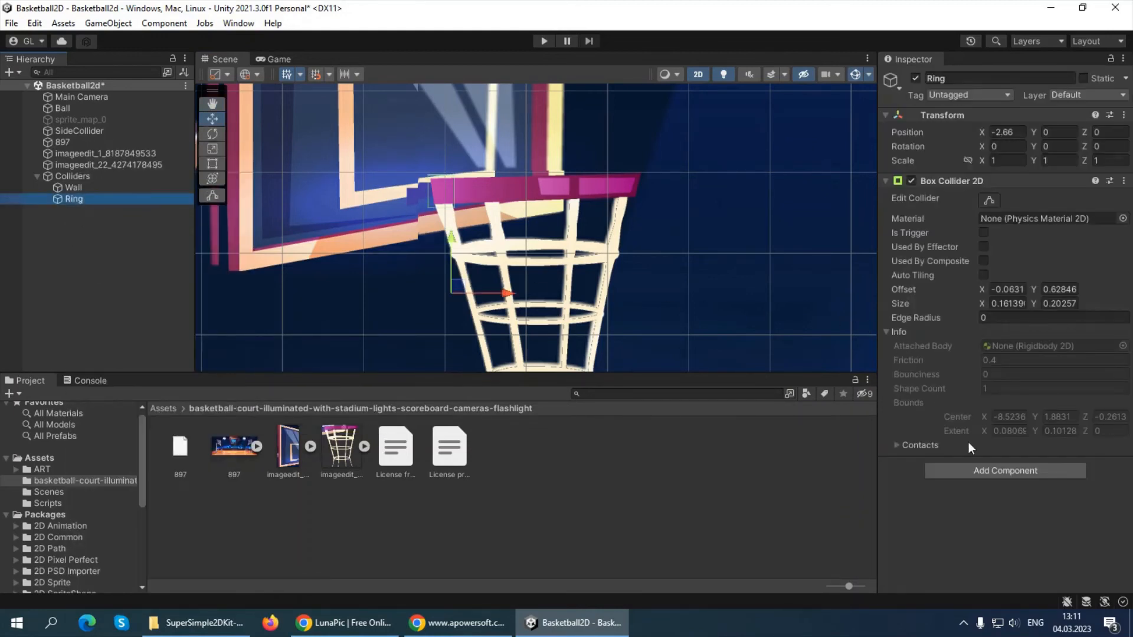
{"action": "left_click", "coordinate": [980, 470]}
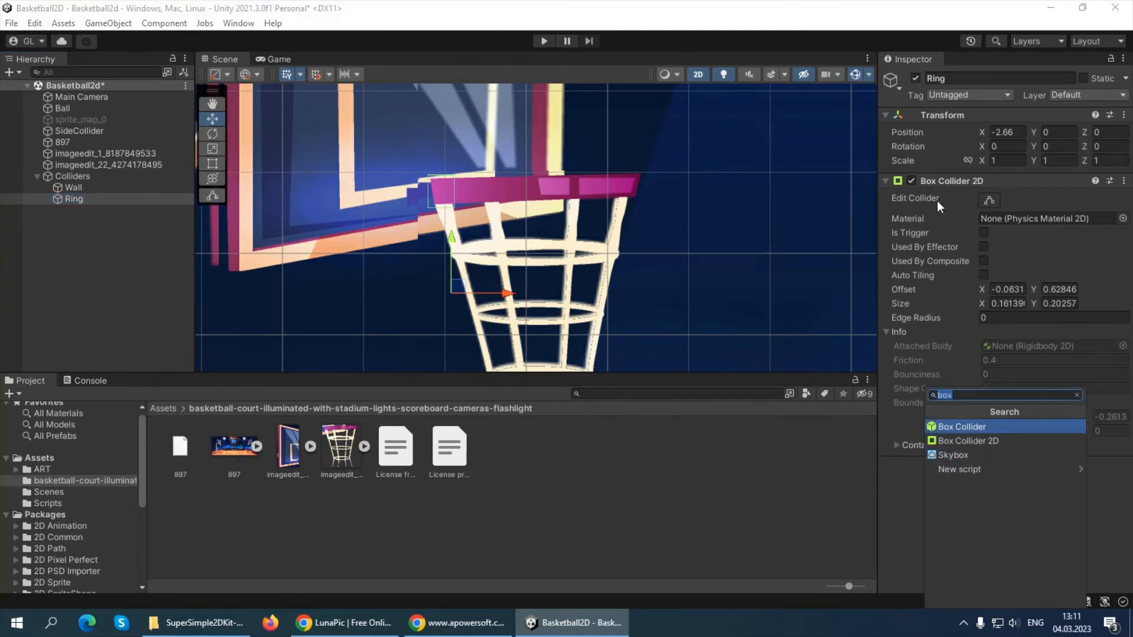
{"action": "left_click", "coordinate": [986, 440]}
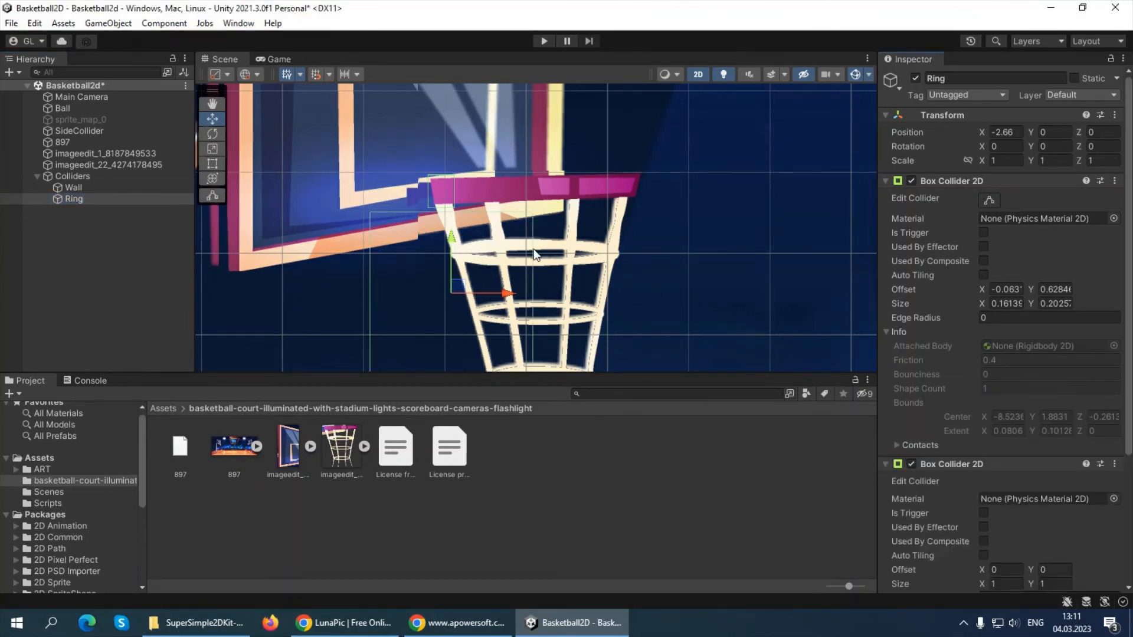
Step: Offset Ring's second box collider to about X 1.47 and Y 0.38, beside the rim's right end
{"action": "scroll", "coordinate": [388, 284], "scroll_direction": "down", "scroll_amount": 2}
{"action": "scroll", "coordinate": [1003, 478], "scroll_direction": "down", "scroll_amount": 3}
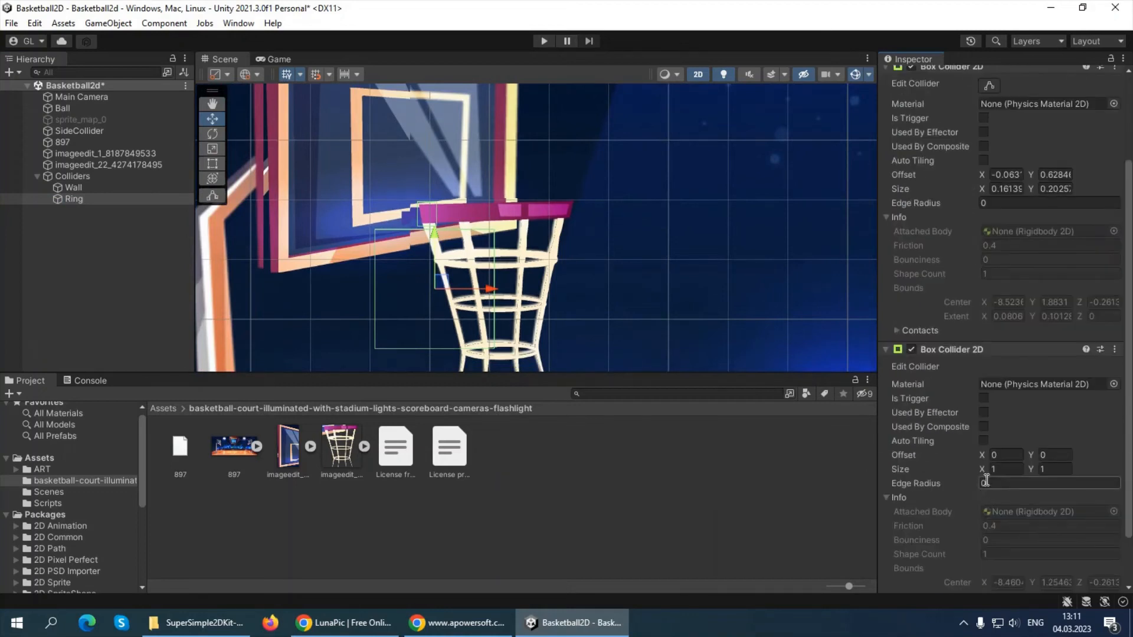
{"action": "left_click_drag", "start_coordinate": [984, 455], "coordinate": [1021, 456]}
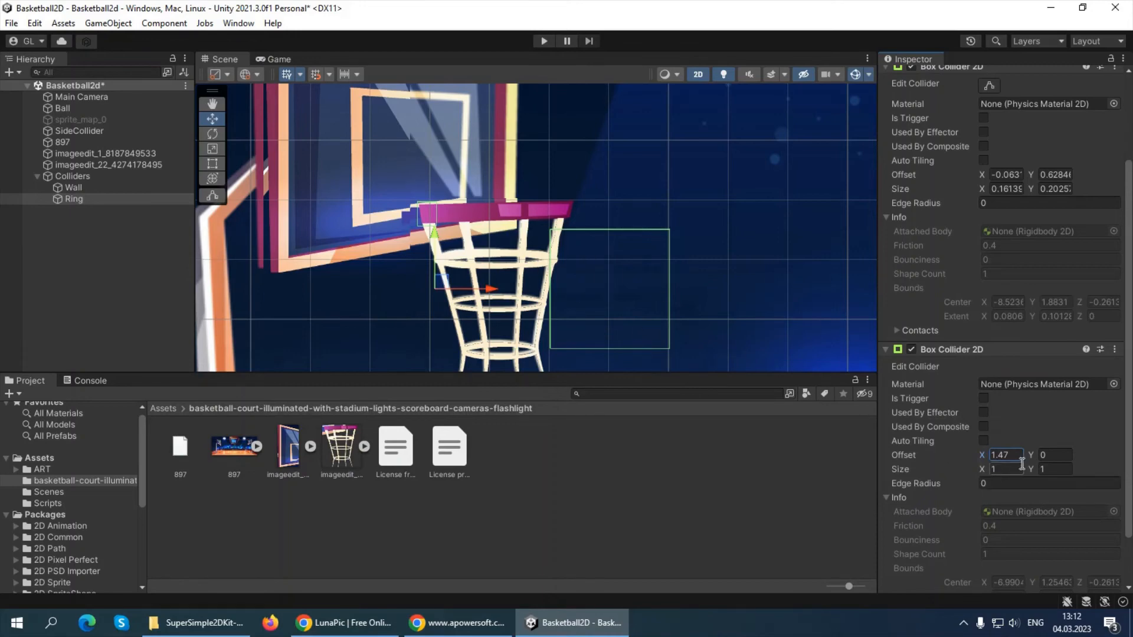
{"action": "left_click_drag", "start_coordinate": [1031, 455], "coordinate": [1012, 442]}
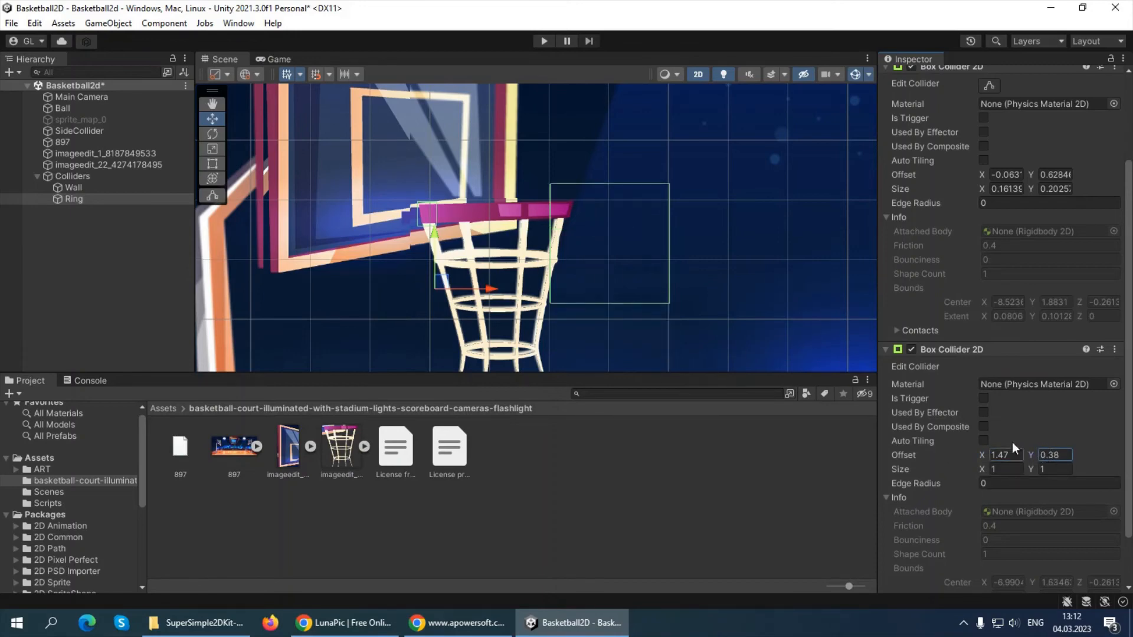
Step: Shrink Ring's second box collider onto the right end of the hoop rim, to about 0.09 by 0.13
{"action": "scroll", "coordinate": [987, 338], "scroll_direction": "up", "scroll_amount": 3}
{"action": "scroll", "coordinate": [937, 324], "scroll_direction": "up", "scroll_amount": 2}
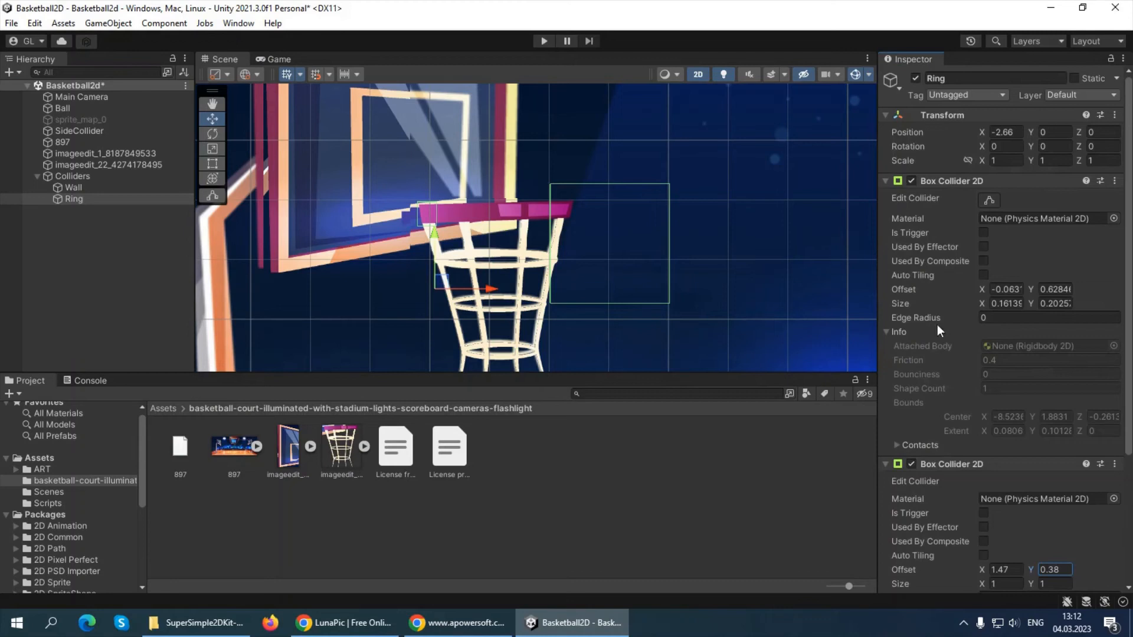
{"action": "left_click", "coordinate": [989, 201]}
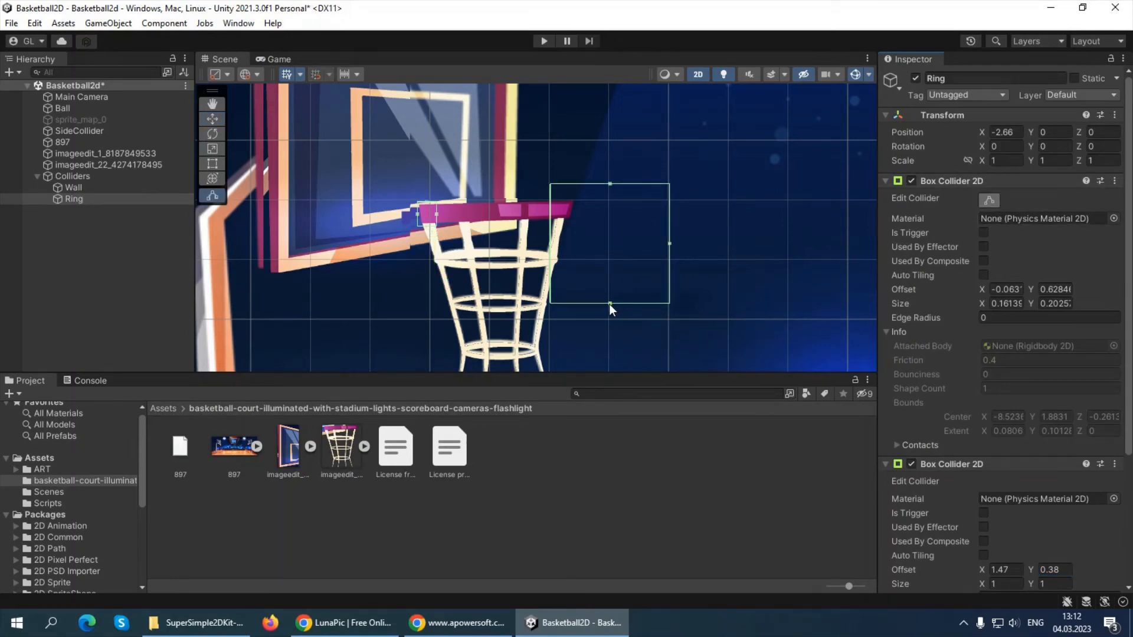
{"action": "left_click_drag", "start_coordinate": [609, 304], "coordinate": [569, 204]}
{"action": "left_click_drag", "start_coordinate": [670, 203], "coordinate": [569, 216]}
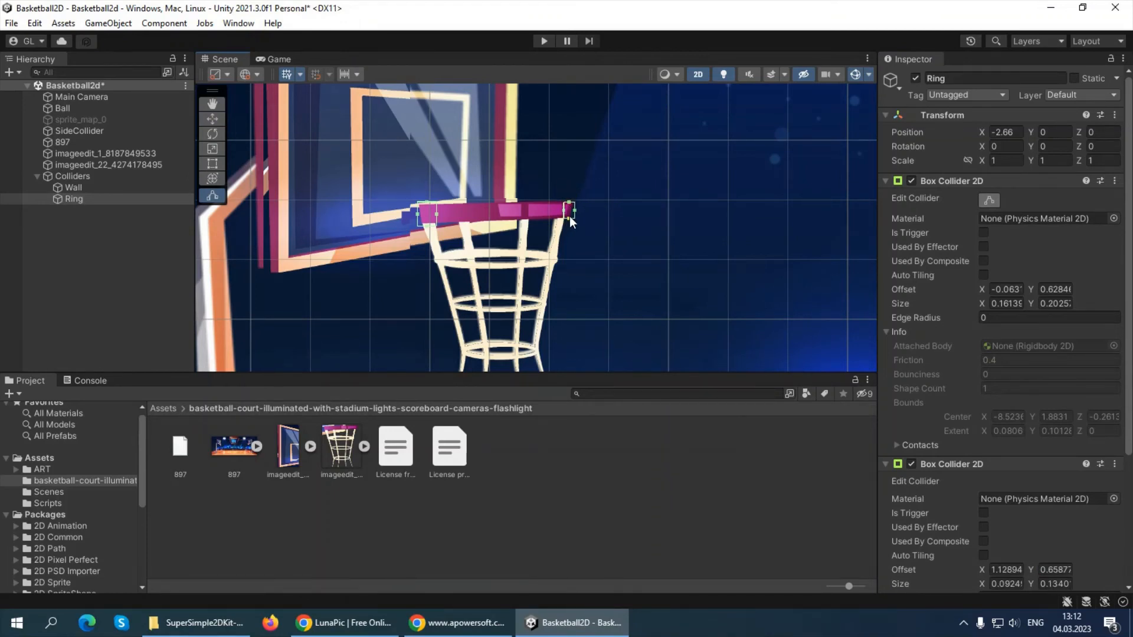
Step: Raise the top edge of Ring's second box collider at the rim's right end to a height of about 0.15
{"action": "scroll", "coordinate": [571, 218], "scroll_direction": "up", "scroll_amount": 5}
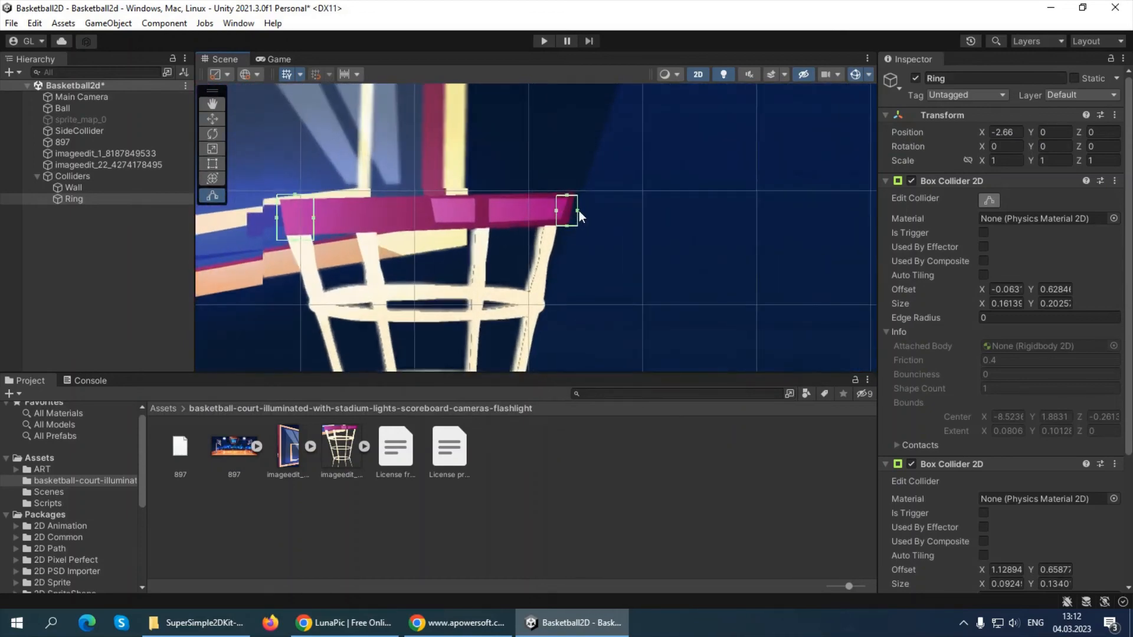
{"action": "left_click_drag", "start_coordinate": [568, 191], "coordinate": [569, 188]}
{"action": "scroll", "coordinate": [537, 290], "scroll_direction": "down", "scroll_amount": 8}
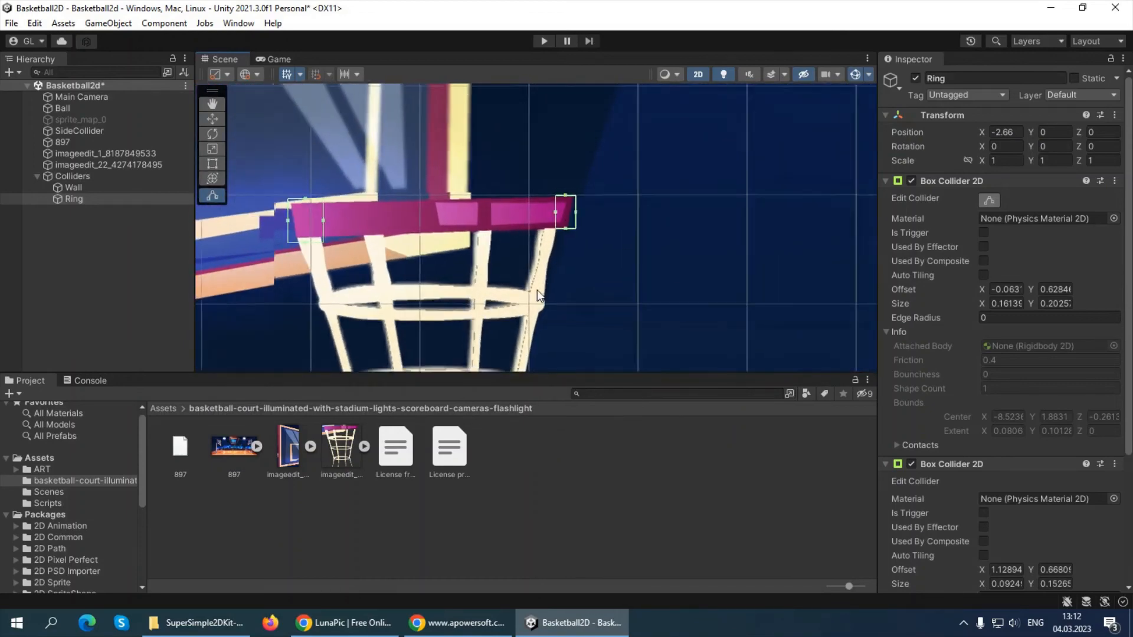
{"action": "scroll", "coordinate": [667, 303], "scroll_direction": "down", "scroll_amount": 8}
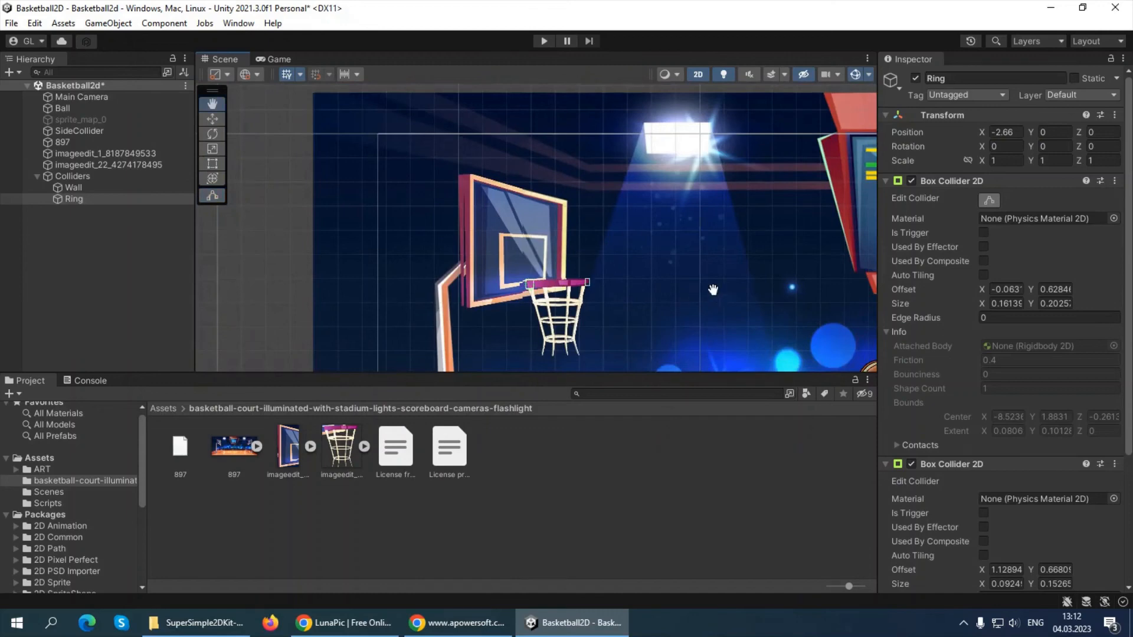
Step: Play-test the scene to check how the ball behaves with the backboard and rim colliders, and stop the run
{"action": "middle_click_drag", "start_coordinate": [713, 288], "coordinate": [596, 211]}
{"action": "left_click", "coordinate": [543, 40]}
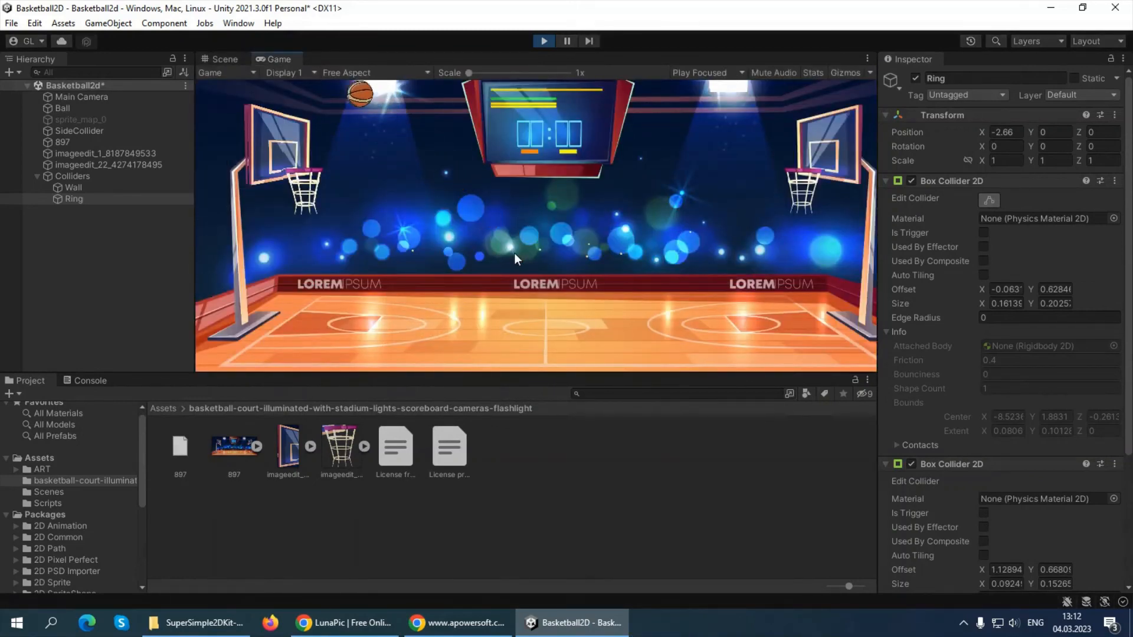
{"action": "left_click", "coordinate": [544, 40]}
Step: Set the Ball's speed to 600 in its Ball Controller script
{"action": "scroll", "coordinate": [936, 400], "scroll_direction": "down", "scroll_amount": 5}
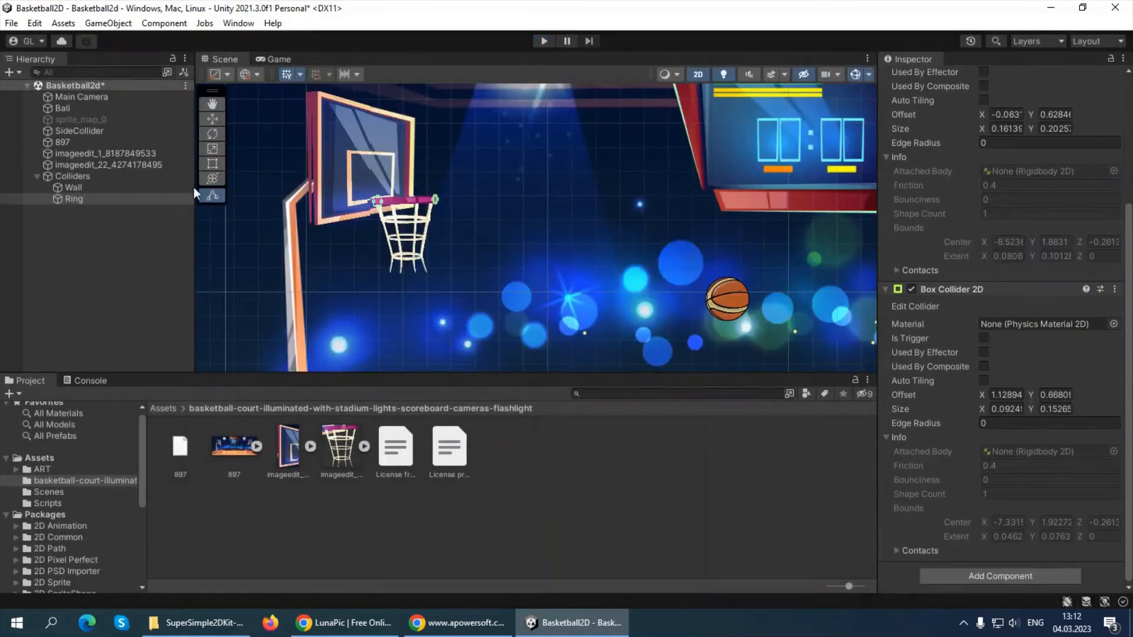
{"action": "left_click", "coordinate": [72, 109]}
{"action": "scroll", "coordinate": [923, 405], "scroll_direction": "down", "scroll_amount": 3}
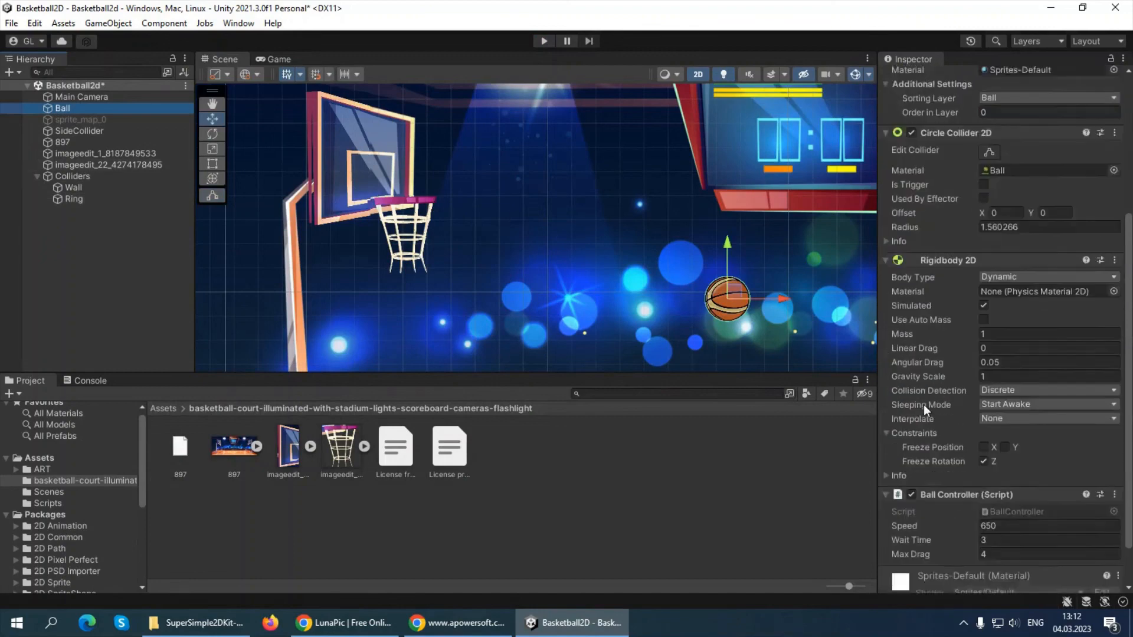
{"action": "scroll", "coordinate": [923, 405], "scroll_direction": "down", "scroll_amount": 2}
{"action": "left_click", "coordinate": [997, 477]}
{"action": "type", "text": "600"}
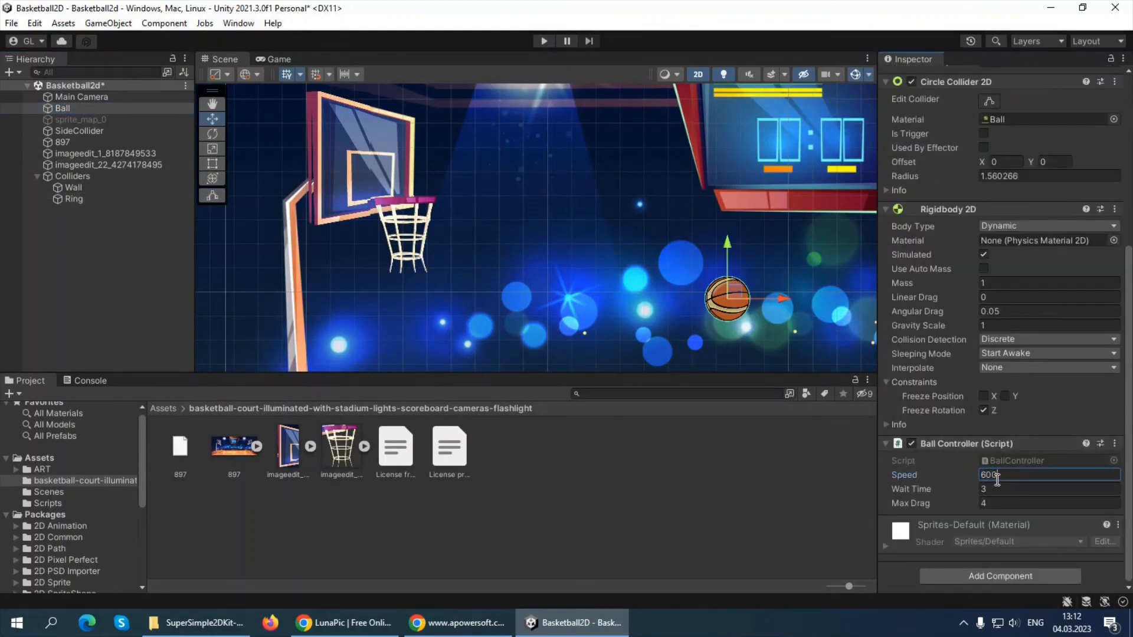
Step: Run the game, launch the ball toward the left hoop at the reduced speed, and stop the run
{"action": "left_click", "coordinate": [544, 41]}
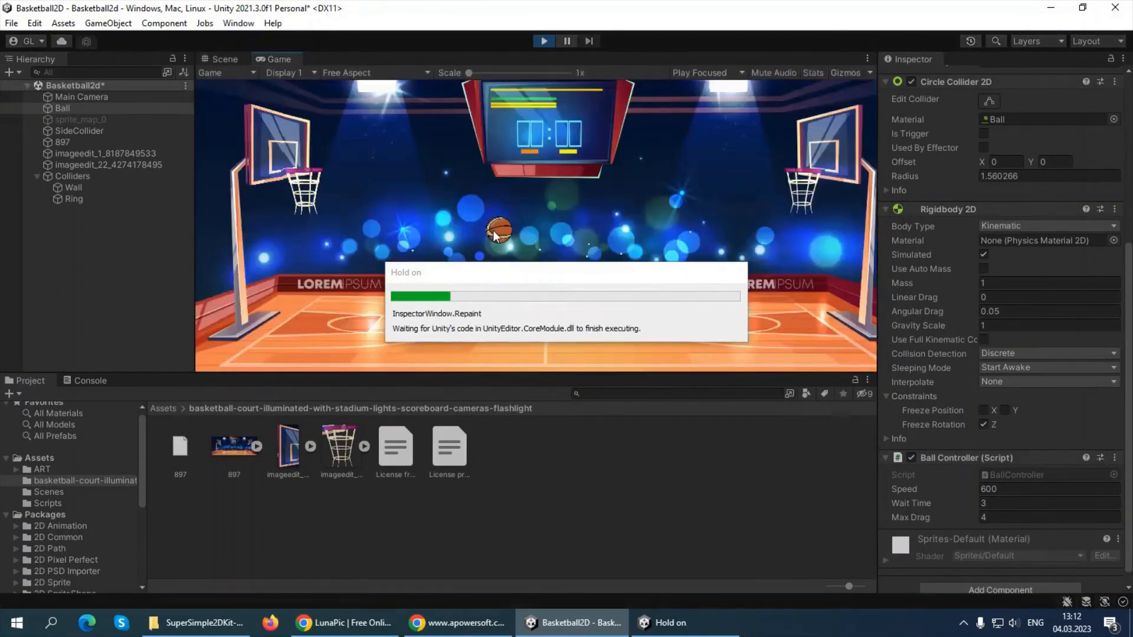
{"action": "left_click_drag", "start_coordinate": [493, 230], "coordinate": [513, 246]}
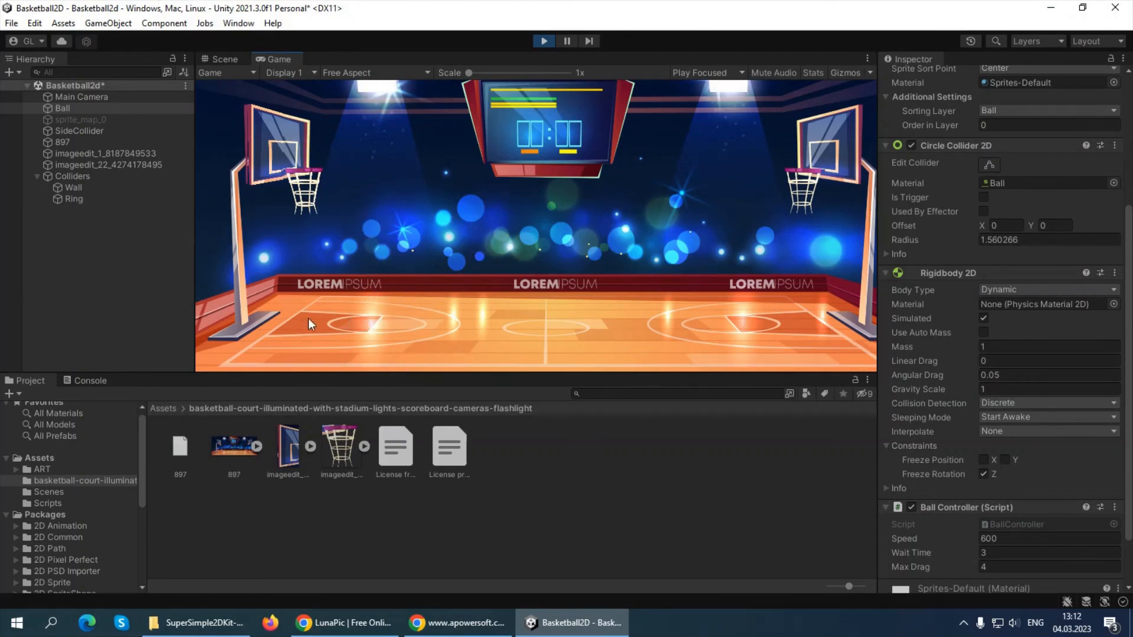
{"action": "left_click", "coordinate": [540, 41]}
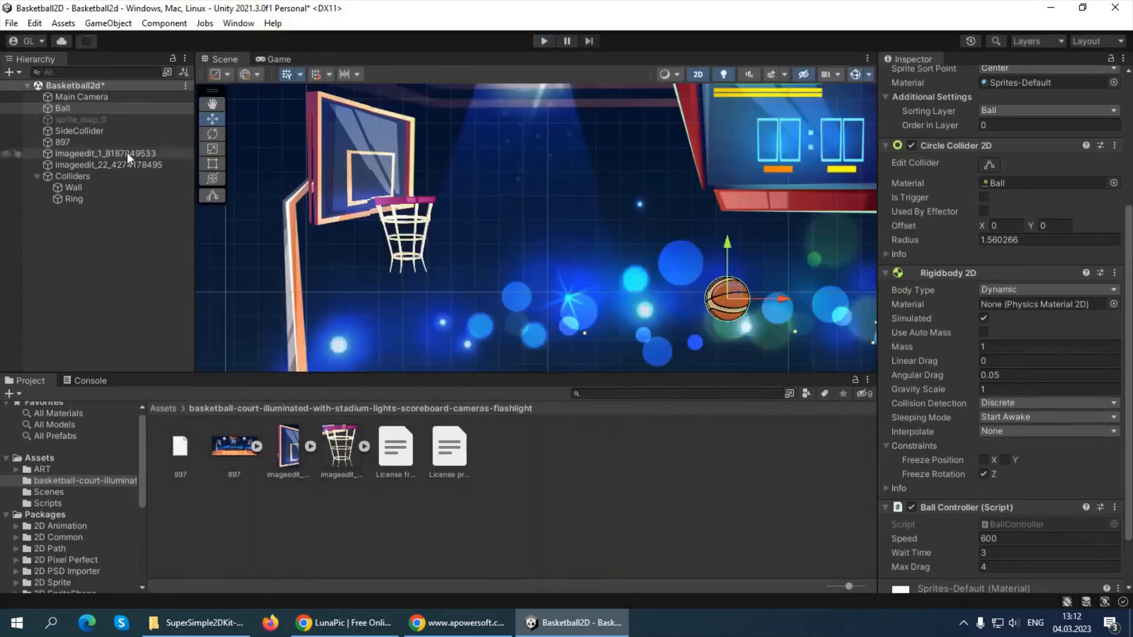
Step: Reactivate the disabled sprite_map_0 ground object
{"action": "double_click", "coordinate": [82, 120]}
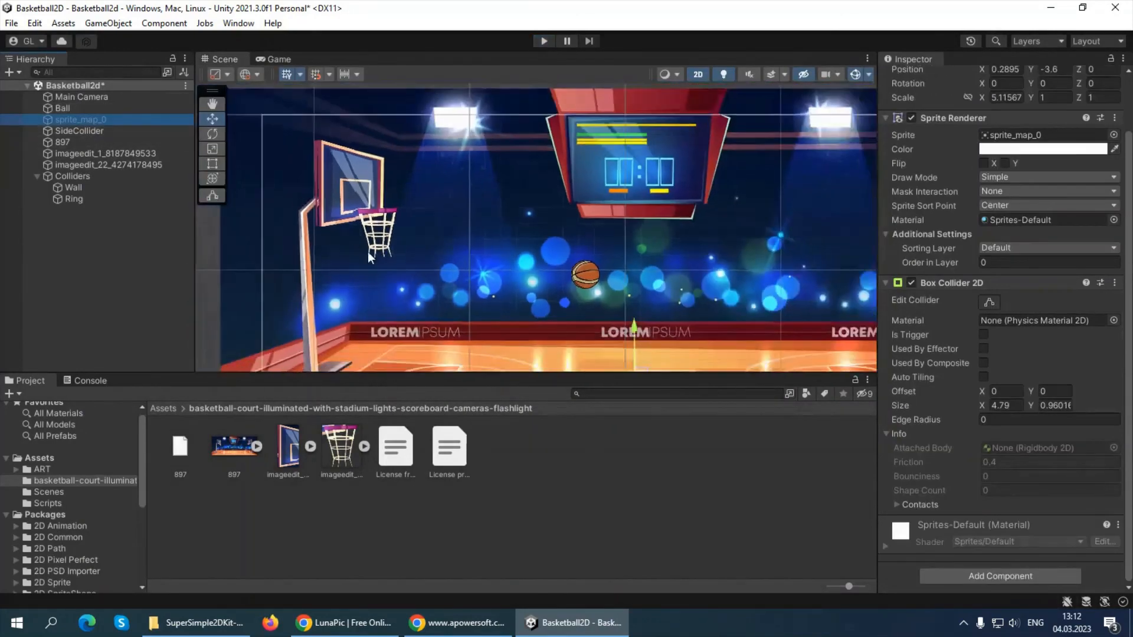
{"action": "scroll", "coordinate": [941, 143], "scroll_direction": "up", "scroll_amount": 2}
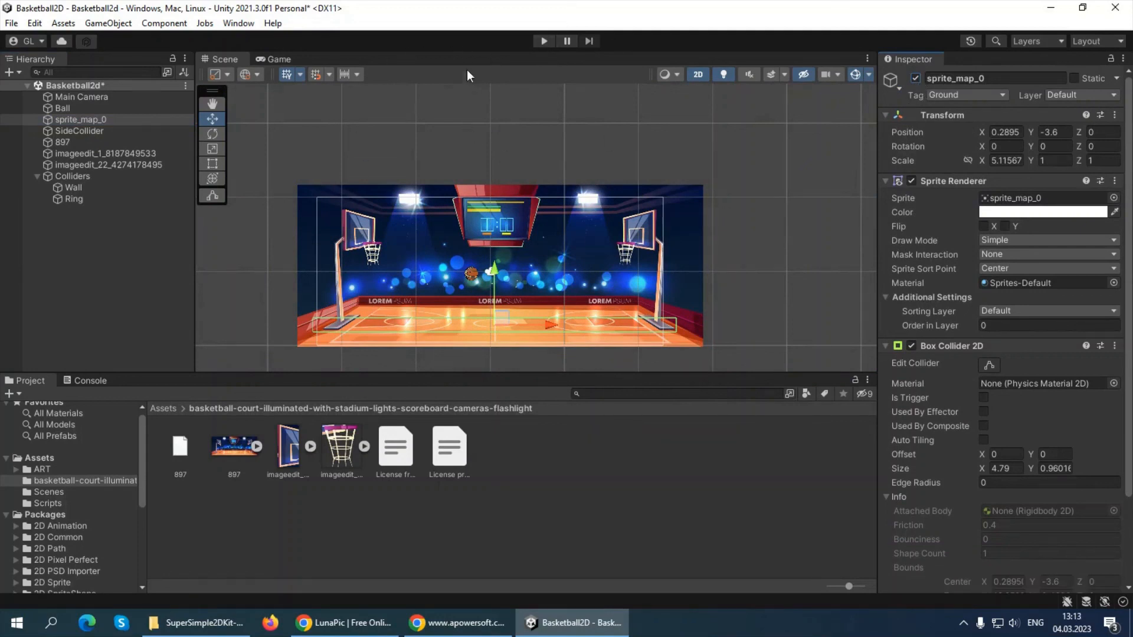
Step: Play-test repeated shots at the left hoop with the ground object active, and stop the run
{"action": "left_click", "coordinate": [544, 41]}
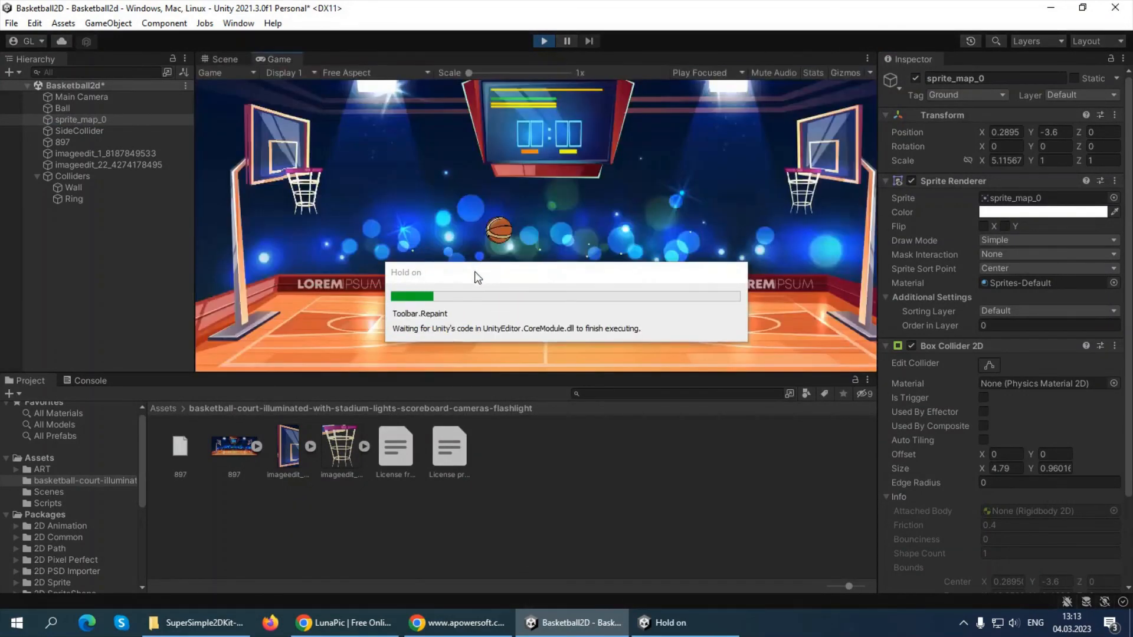
{"action": "left_click_drag", "start_coordinate": [499, 235], "coordinate": [507, 246]}
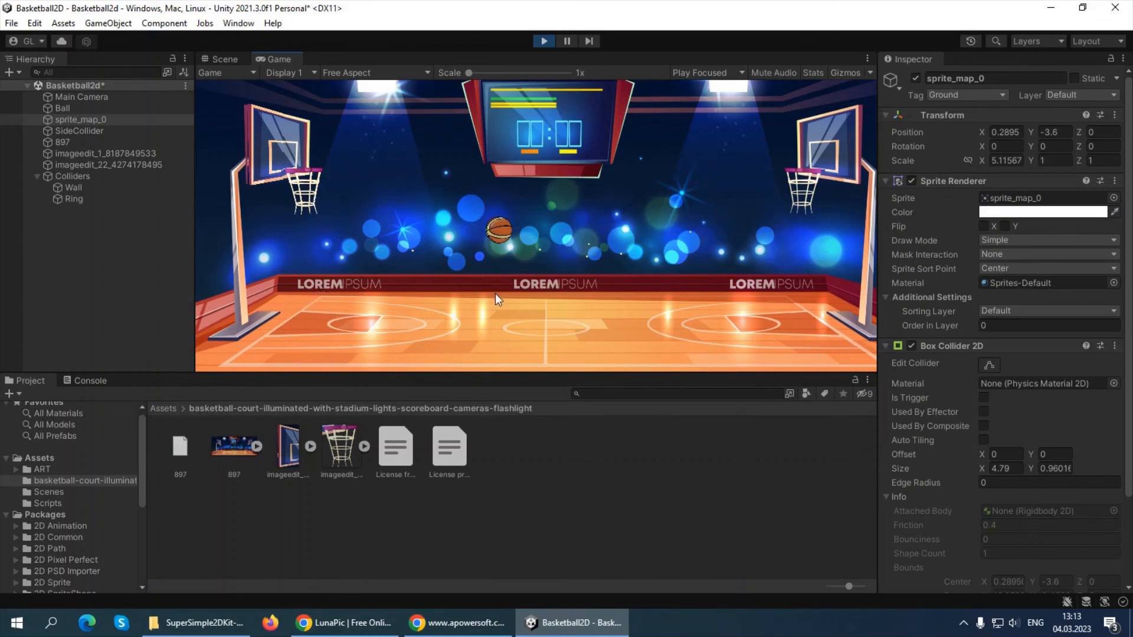
{"action": "left_click", "coordinate": [518, 259]}
{"action": "left_click_drag", "start_coordinate": [508, 257], "coordinate": [510, 257]}
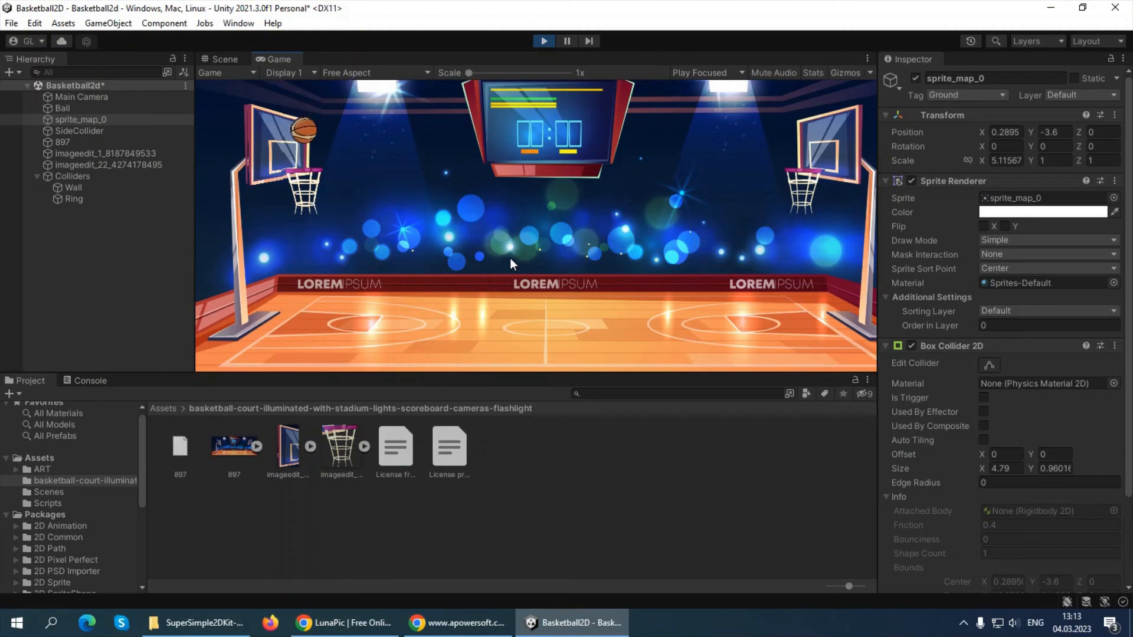
{"action": "left_click", "coordinate": [544, 41]}
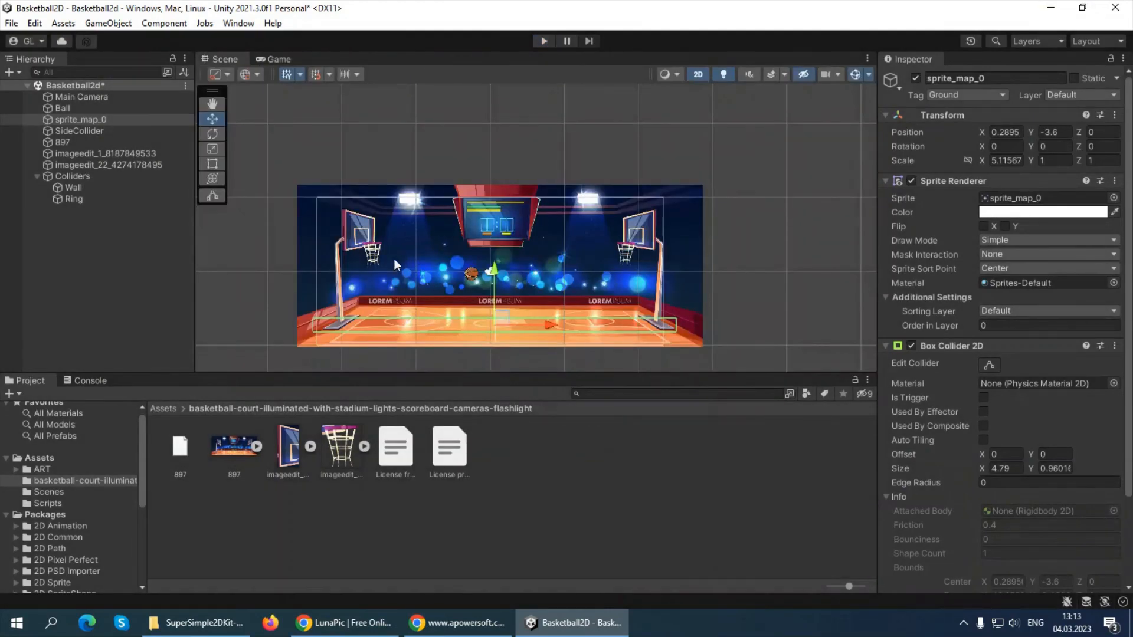